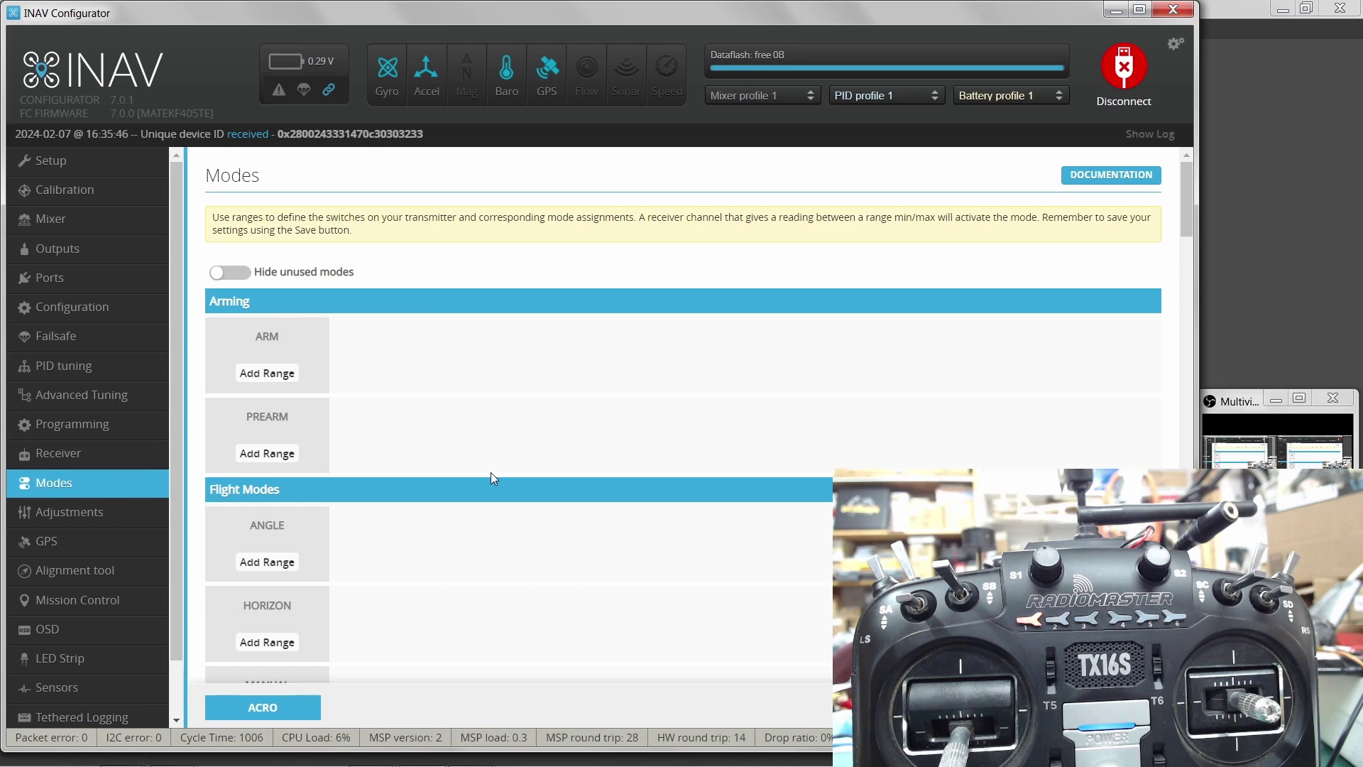
Toggle the hiding of unused modes on and back off
{"action": "left_click", "coordinate": [244, 279]}
{"action": "left_click", "coordinate": [218, 279]}
{"action": "left_click", "coordinate": [245, 277]}
{"action": "left_click", "coordinate": [222, 275]}
Add a range on CH 5 for the ARM mode, running from 1300 to 2100
{"action": "scroll", "coordinate": [446, 352], "scroll_direction": "down", "scroll_amount": 2}
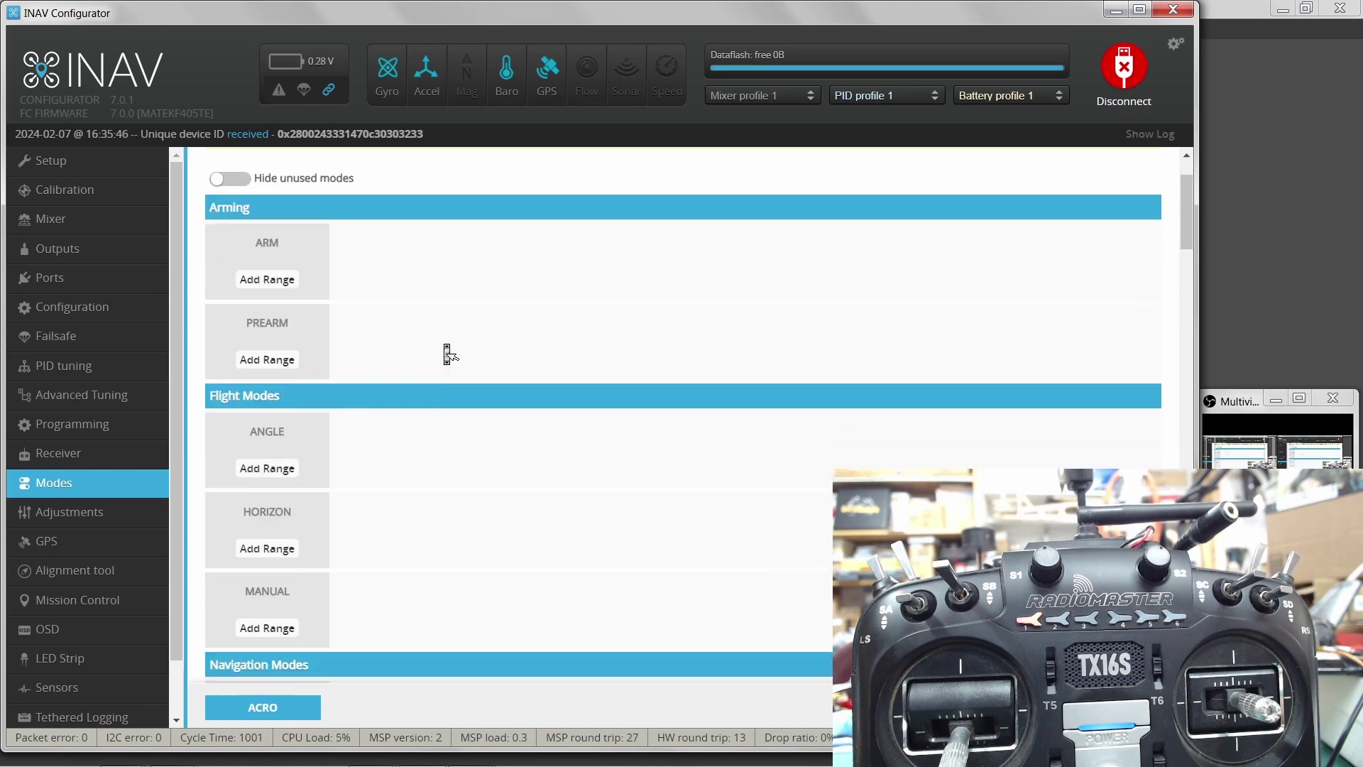
{"action": "scroll", "coordinate": [446, 347], "scroll_direction": "up", "scroll_amount": 1}
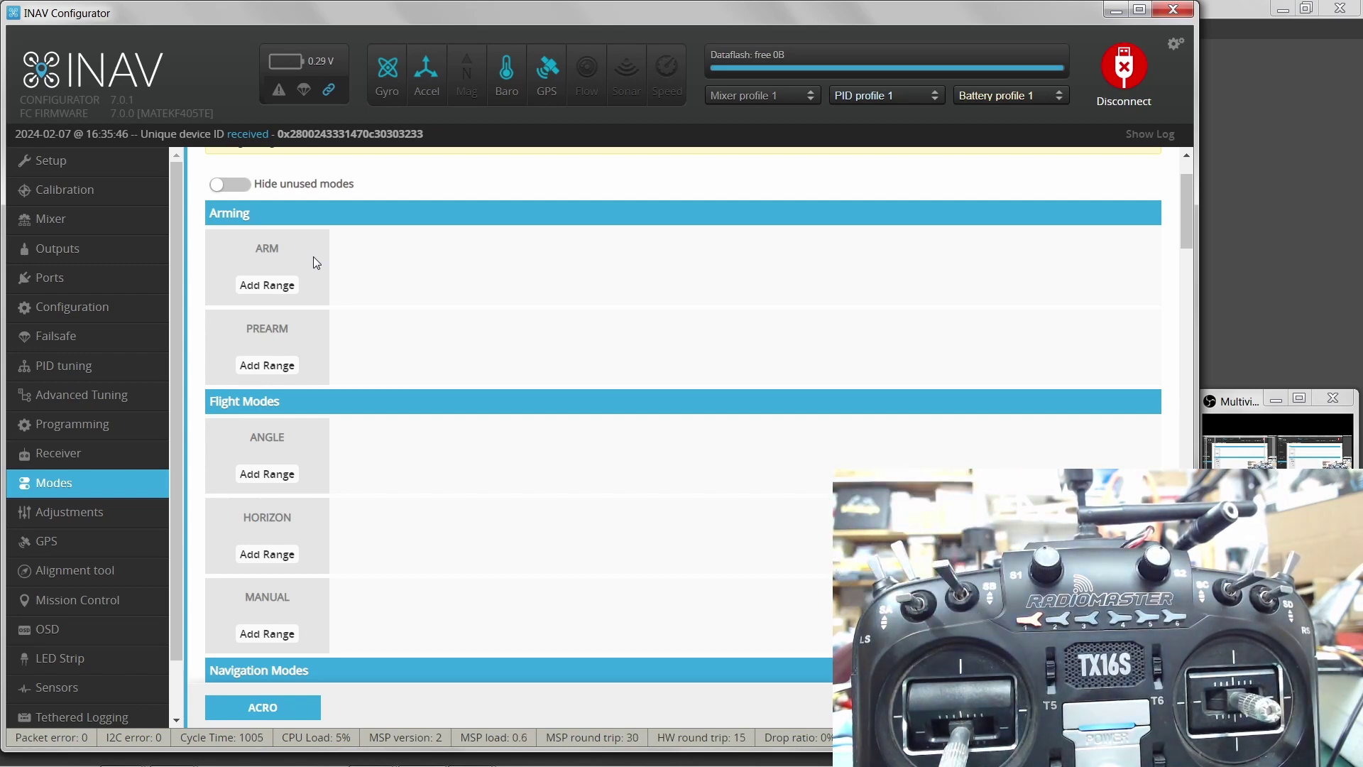
{"action": "left_click", "coordinate": [284, 286]}
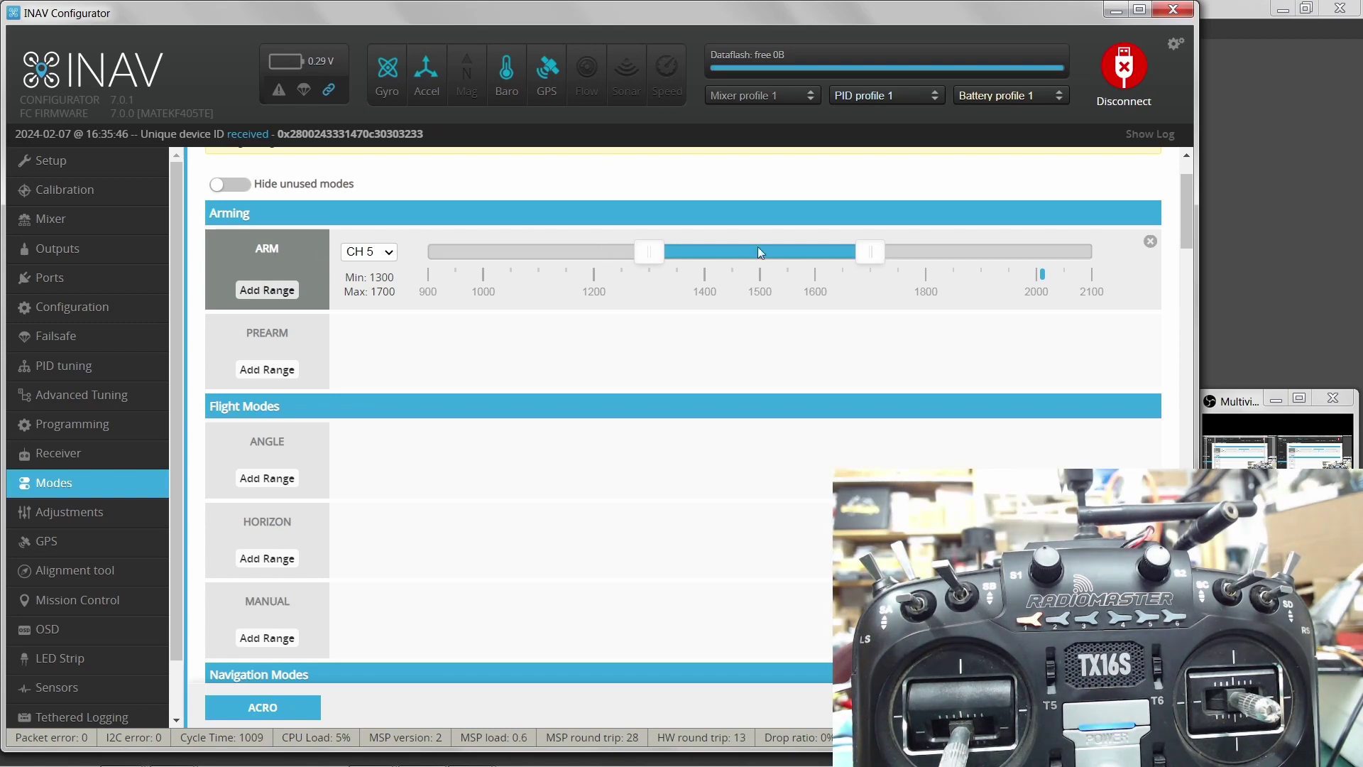
{"action": "left_click_drag", "start_coordinate": [874, 261], "coordinate": [1139, 273]}
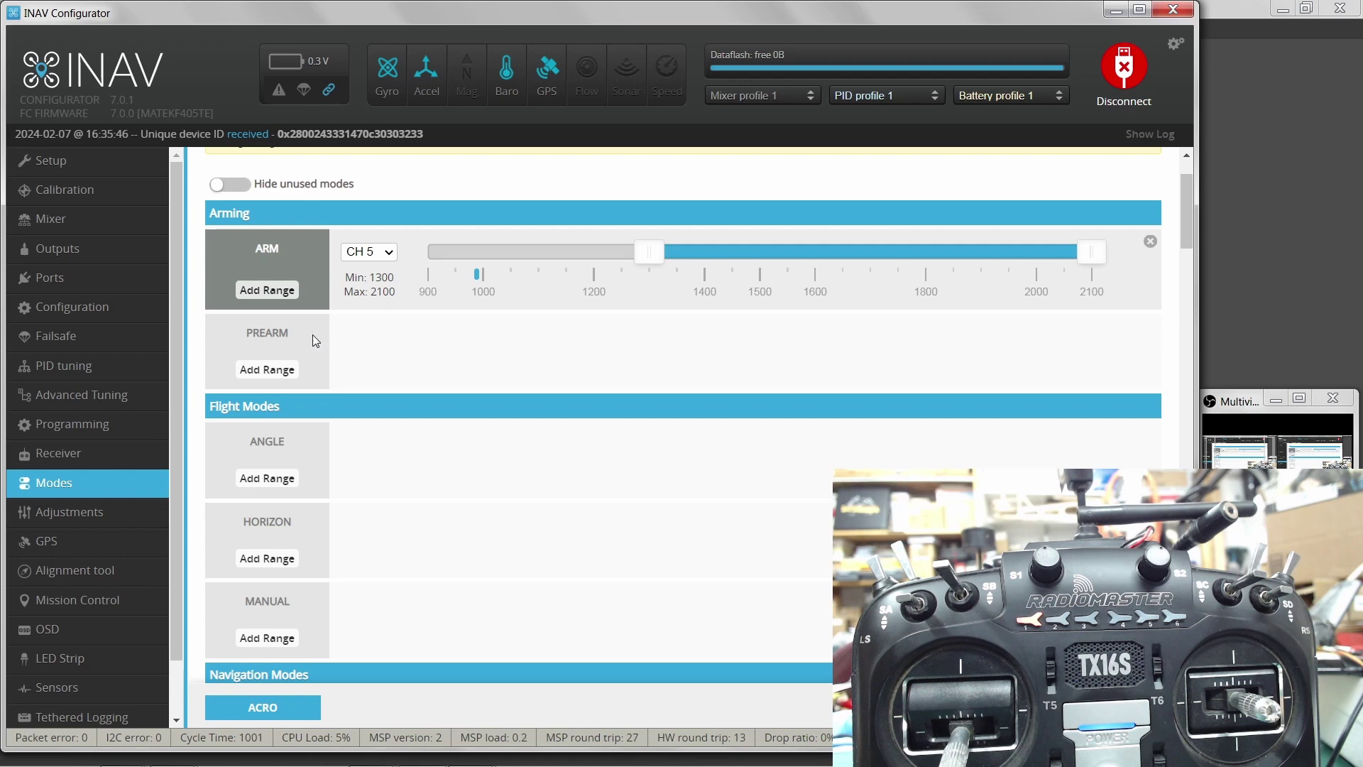
Add a range on CH 7 for the ANGLE flight mode, running from 1225 to 1500
{"action": "scroll", "coordinate": [396, 355], "scroll_direction": "down", "scroll_amount": 1}
{"action": "scroll", "coordinate": [395, 355], "scroll_direction": "down", "scroll_amount": 1}
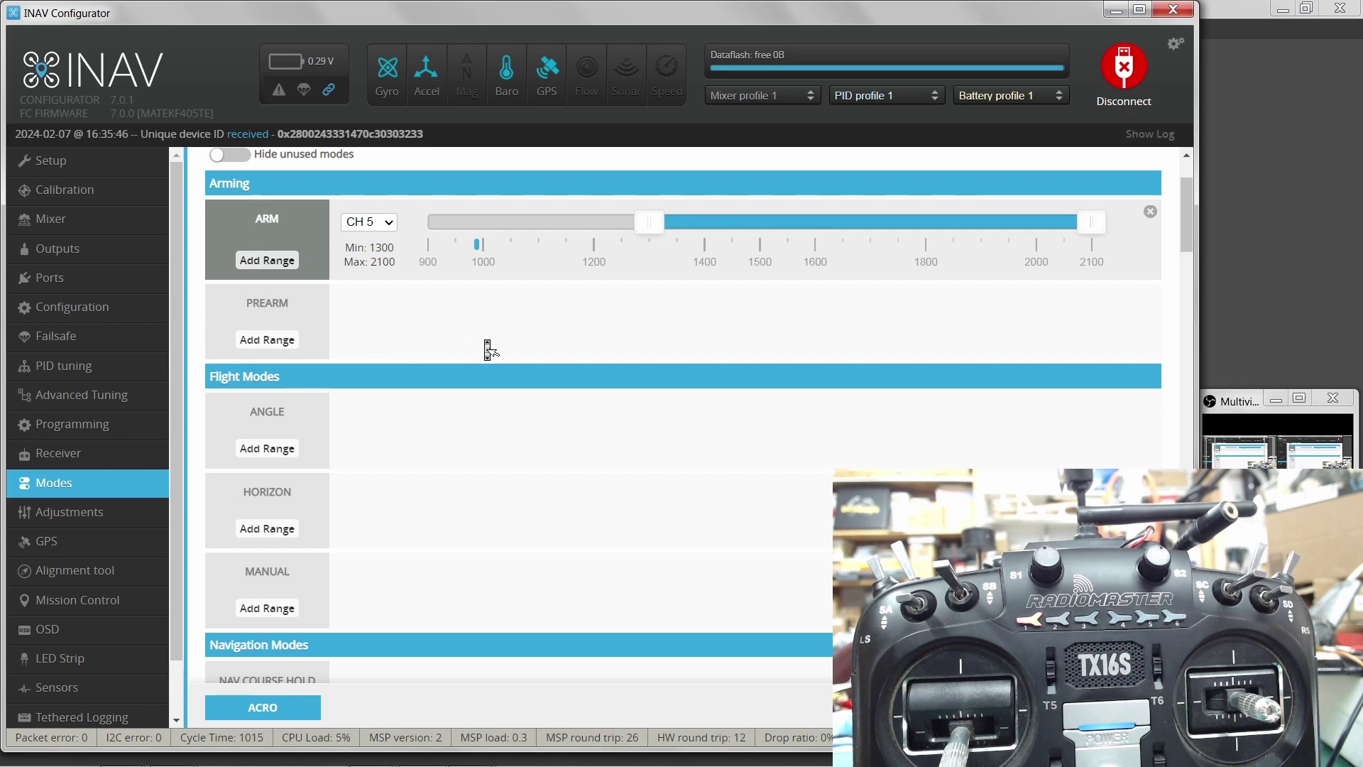
{"action": "scroll", "coordinate": [487, 350], "scroll_direction": "down", "scroll_amount": 1}
{"action": "scroll", "coordinate": [487, 350], "scroll_direction": "down", "scroll_amount": 4}
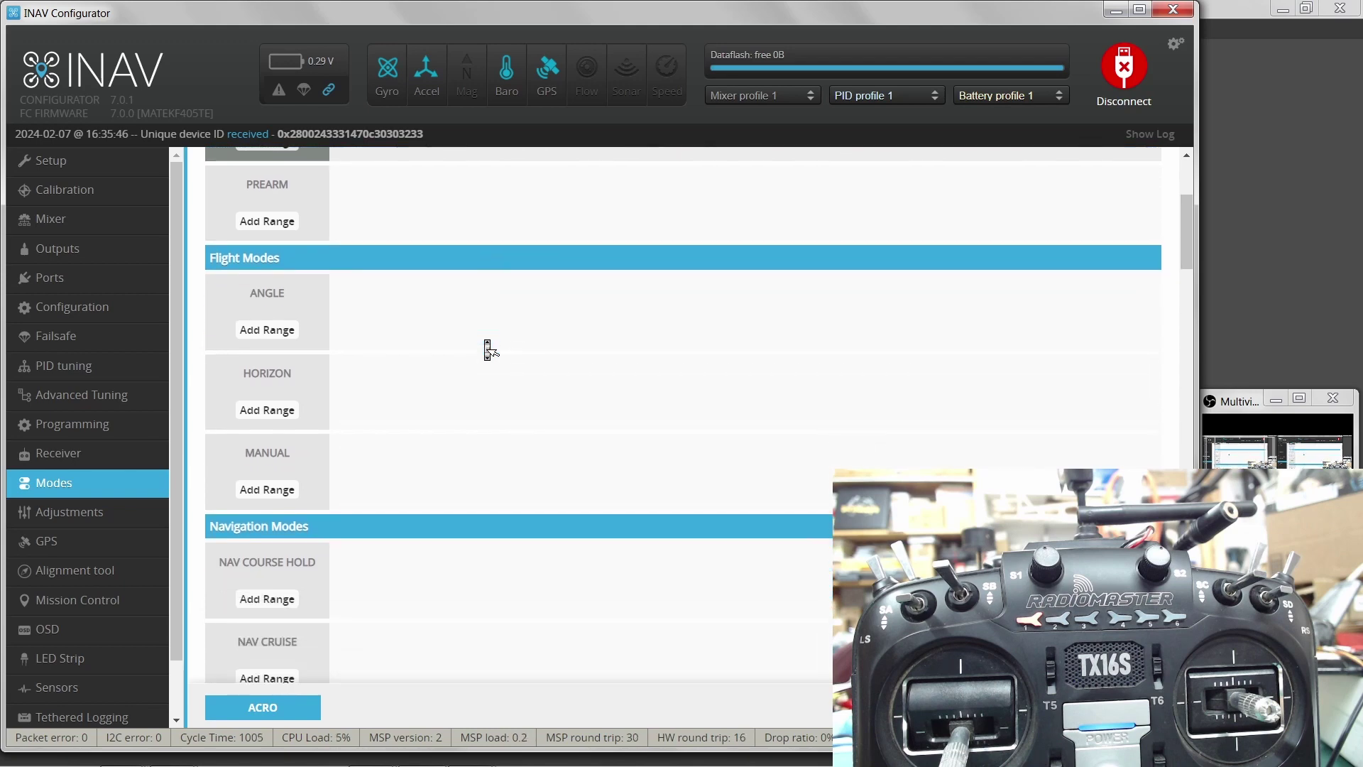
{"action": "scroll", "coordinate": [487, 350], "scroll_direction": "down", "scroll_amount": 1}
{"action": "scroll", "coordinate": [488, 348], "scroll_direction": "down", "scroll_amount": 1}
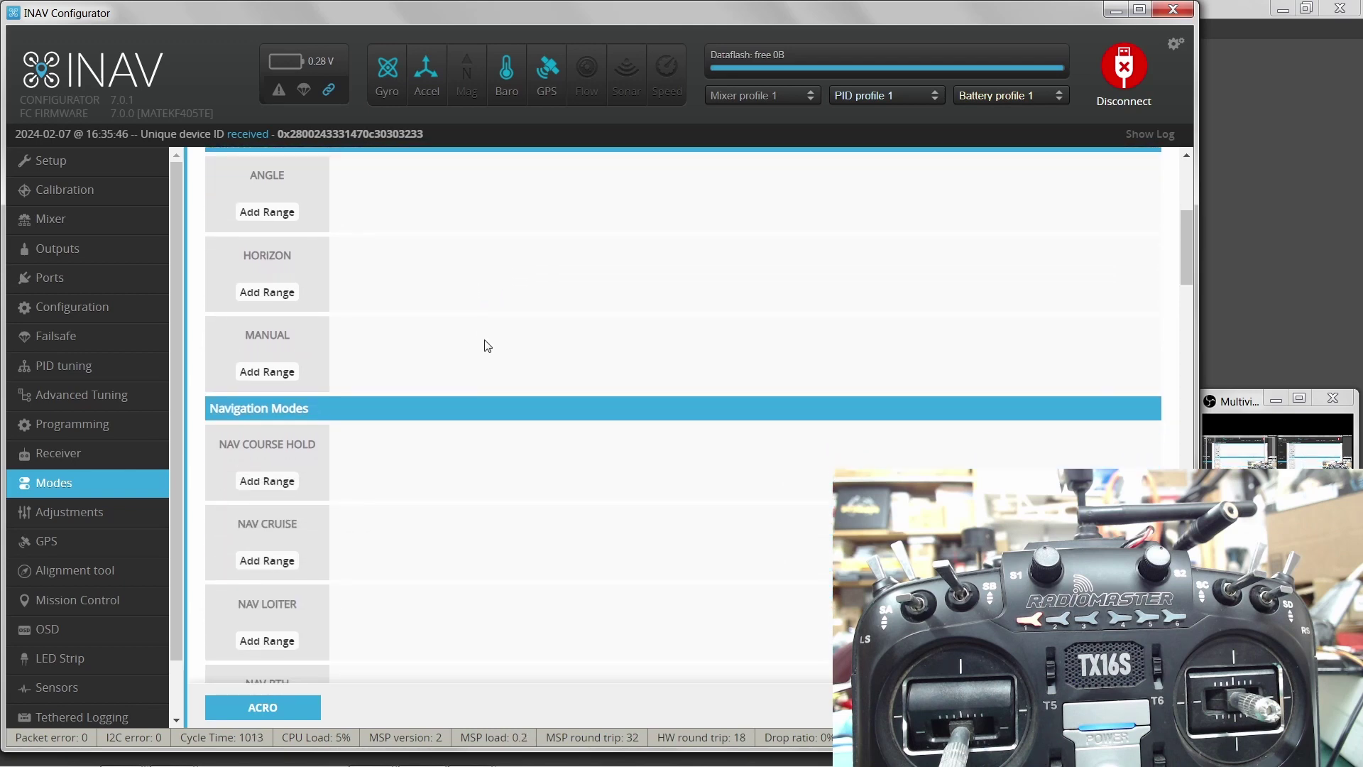
{"action": "scroll", "coordinate": [488, 347], "scroll_direction": "up", "scroll_amount": 1}
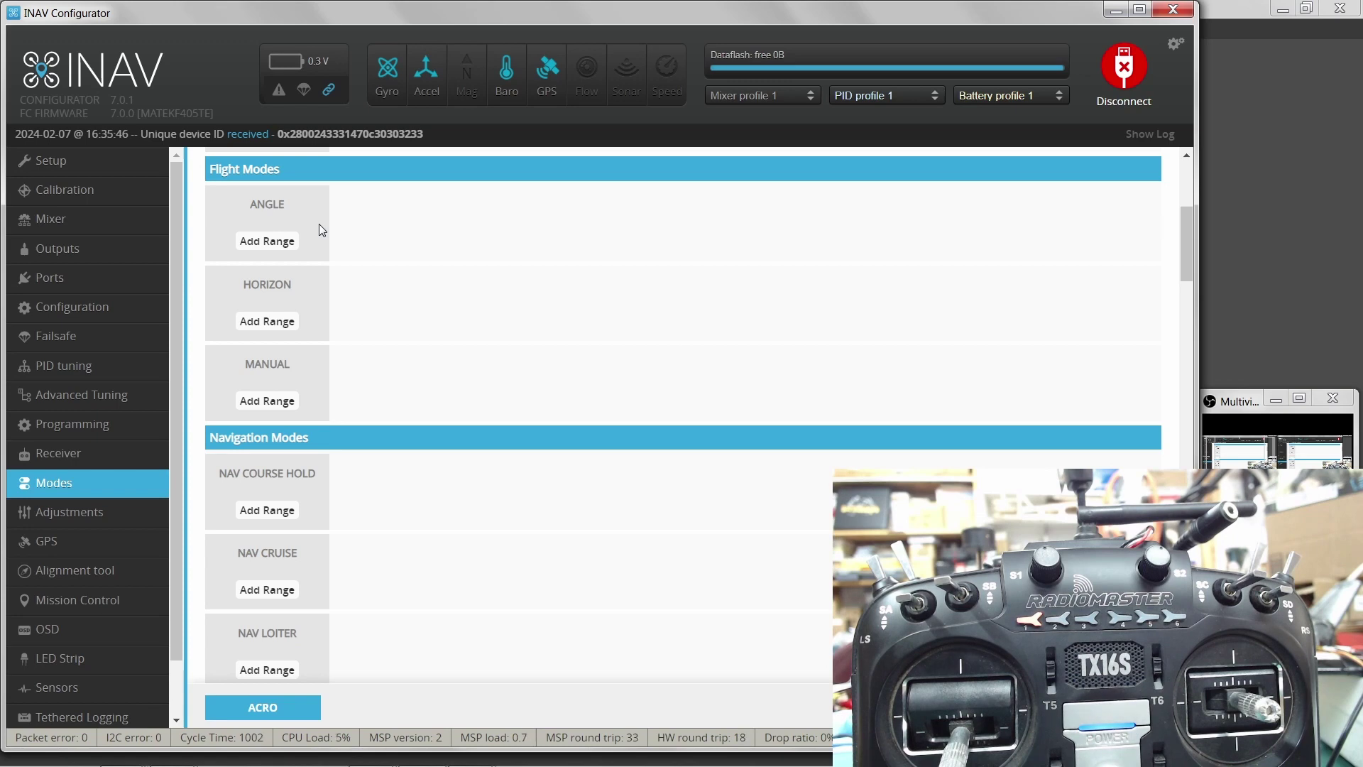
{"action": "left_click", "coordinate": [283, 244]}
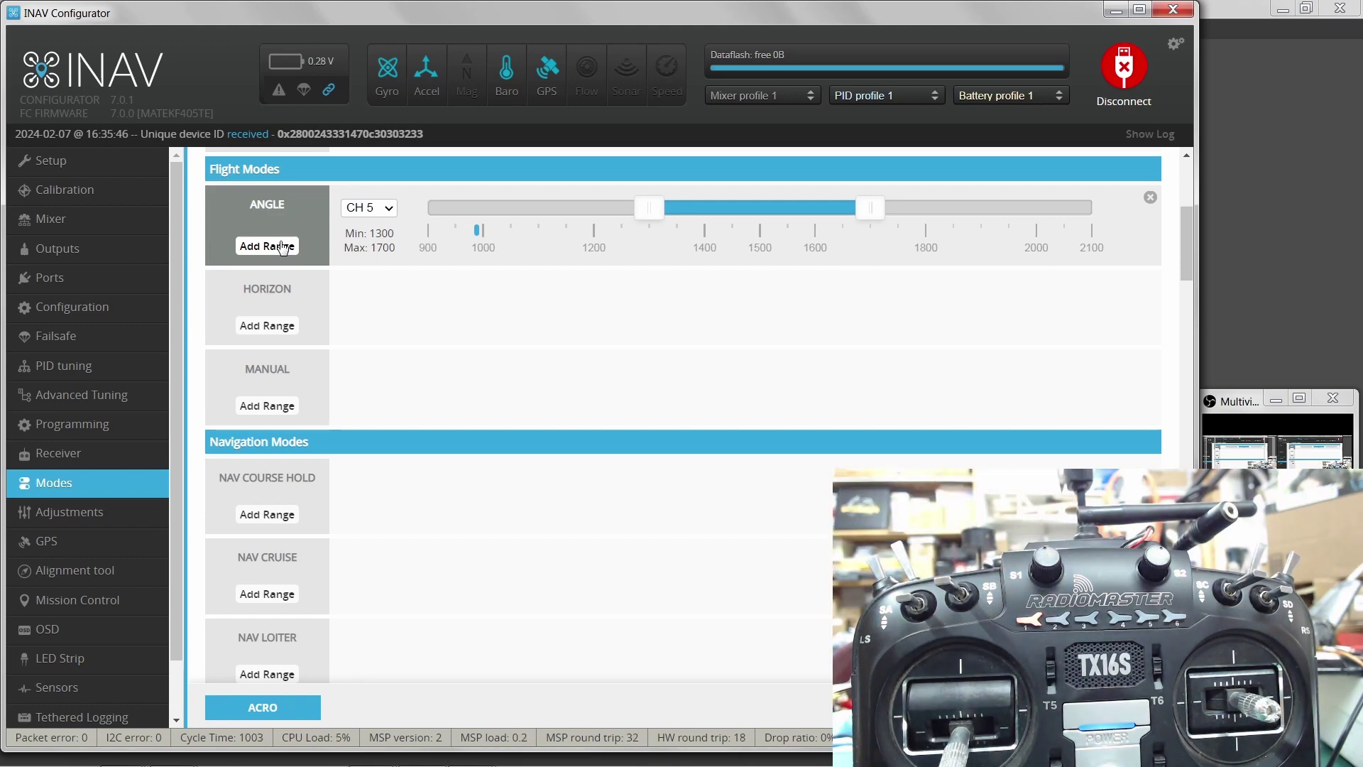
{"action": "left_click", "coordinate": [390, 208]}
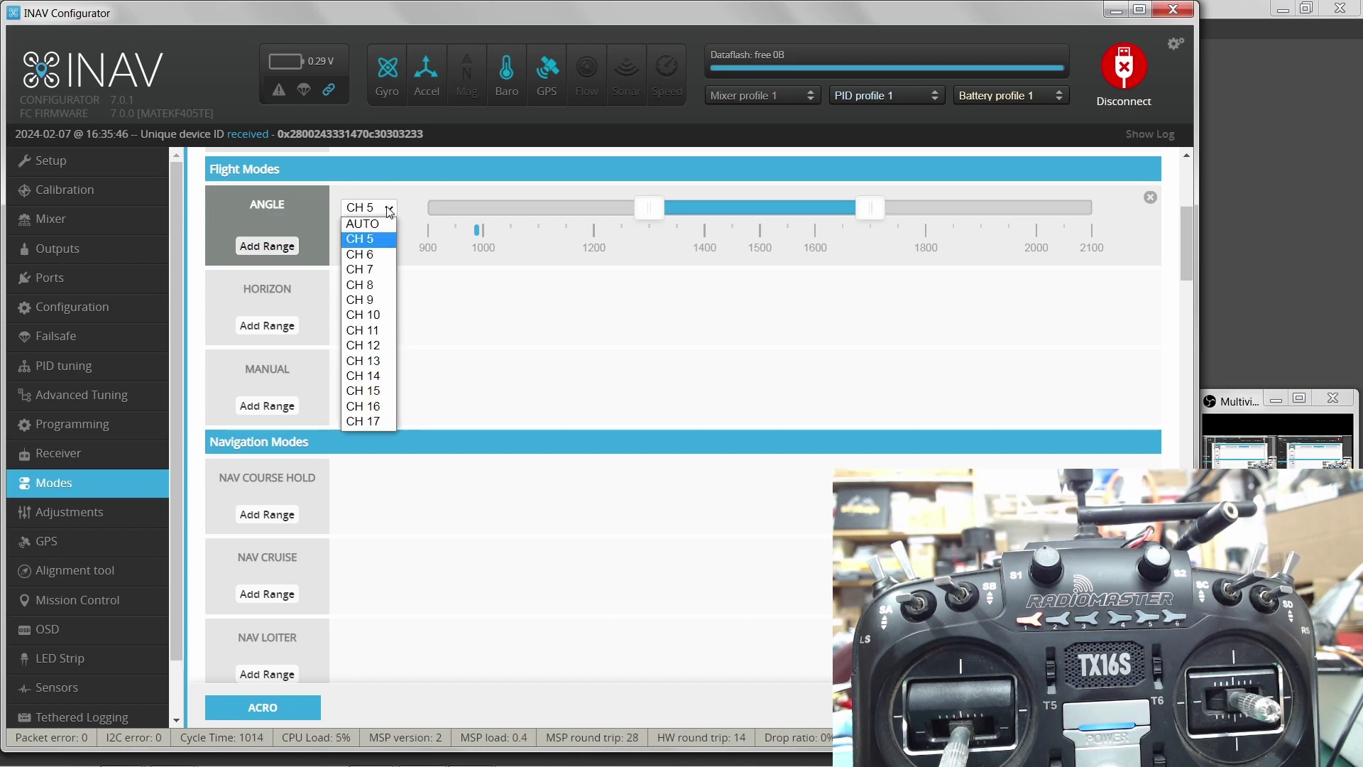
{"action": "left_click", "coordinate": [371, 270]}
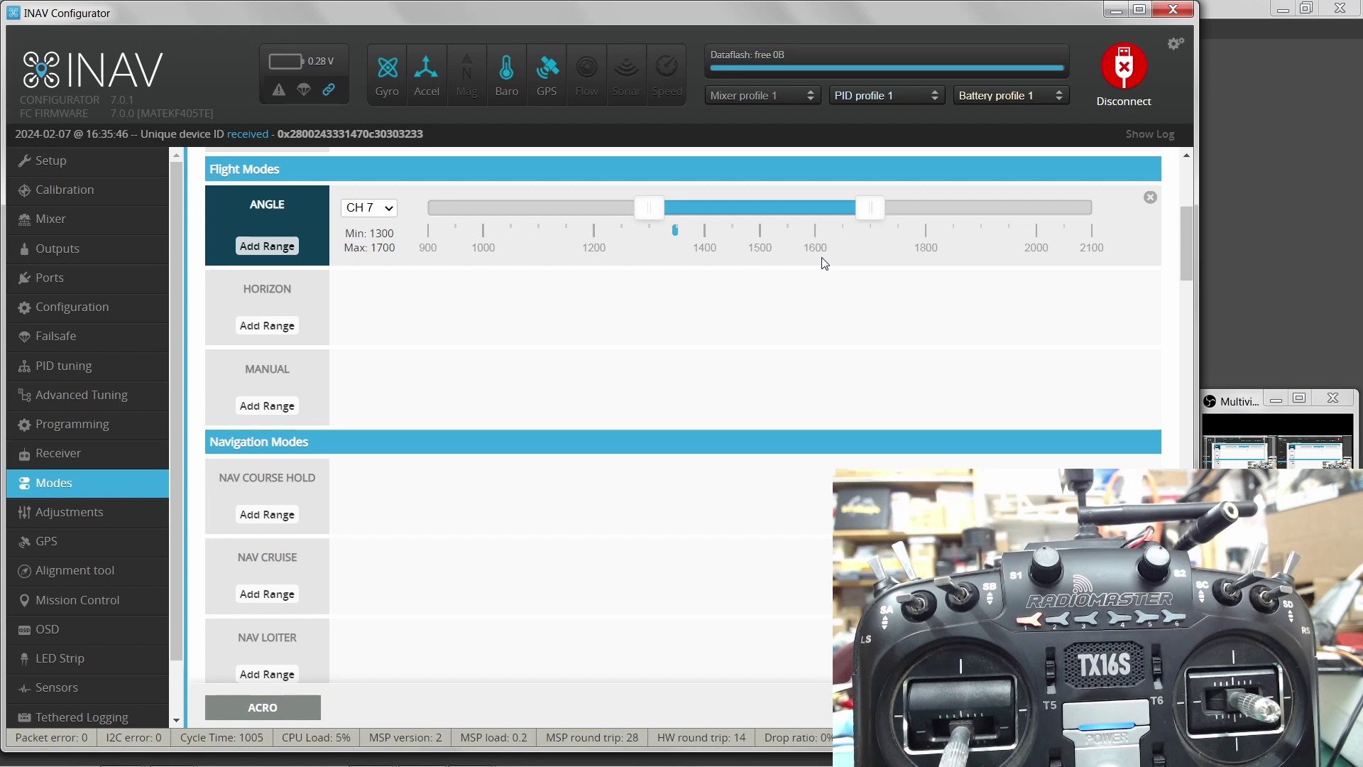
{"action": "left_click_drag", "start_coordinate": [654, 209], "coordinate": [628, 212]}
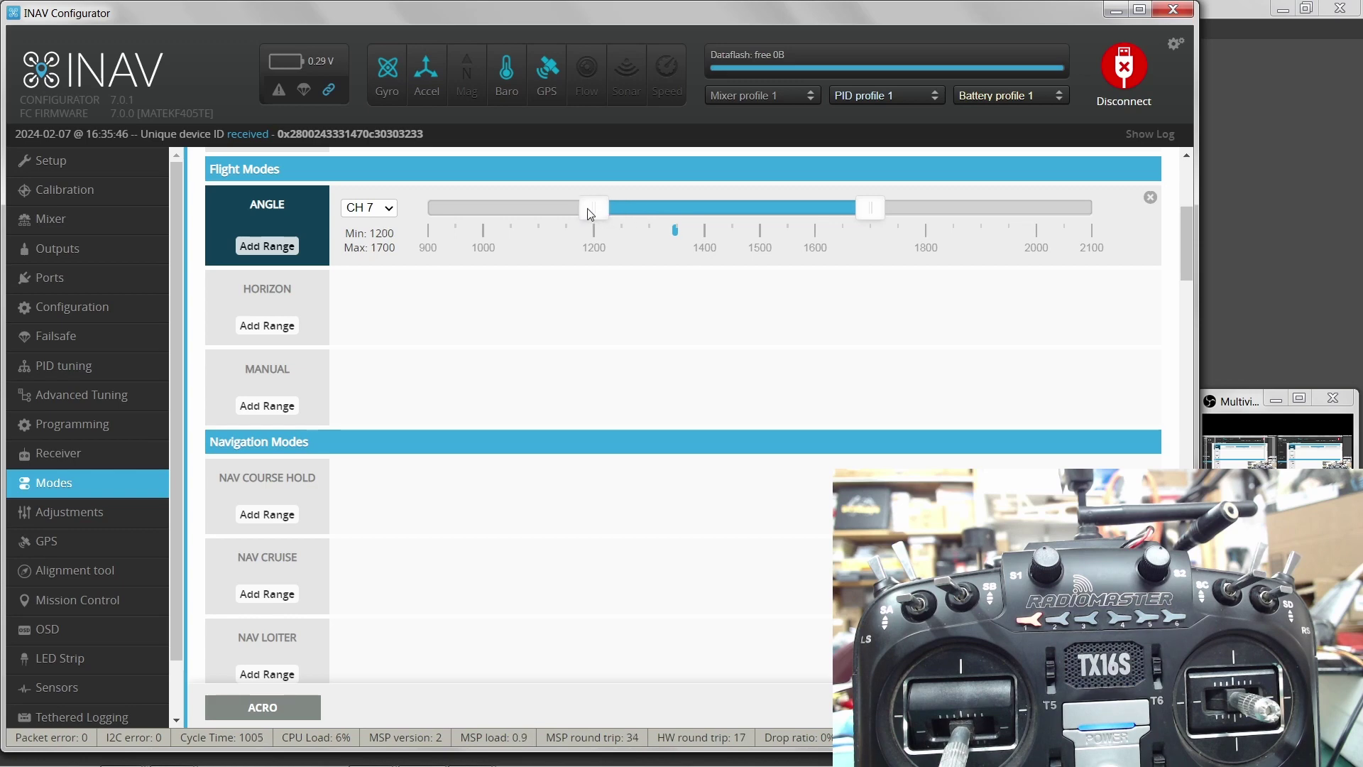
{"action": "left_click_drag", "start_coordinate": [587, 209], "coordinate": [604, 210]}
{"action": "left_click_drag", "start_coordinate": [875, 209], "coordinate": [770, 228]}
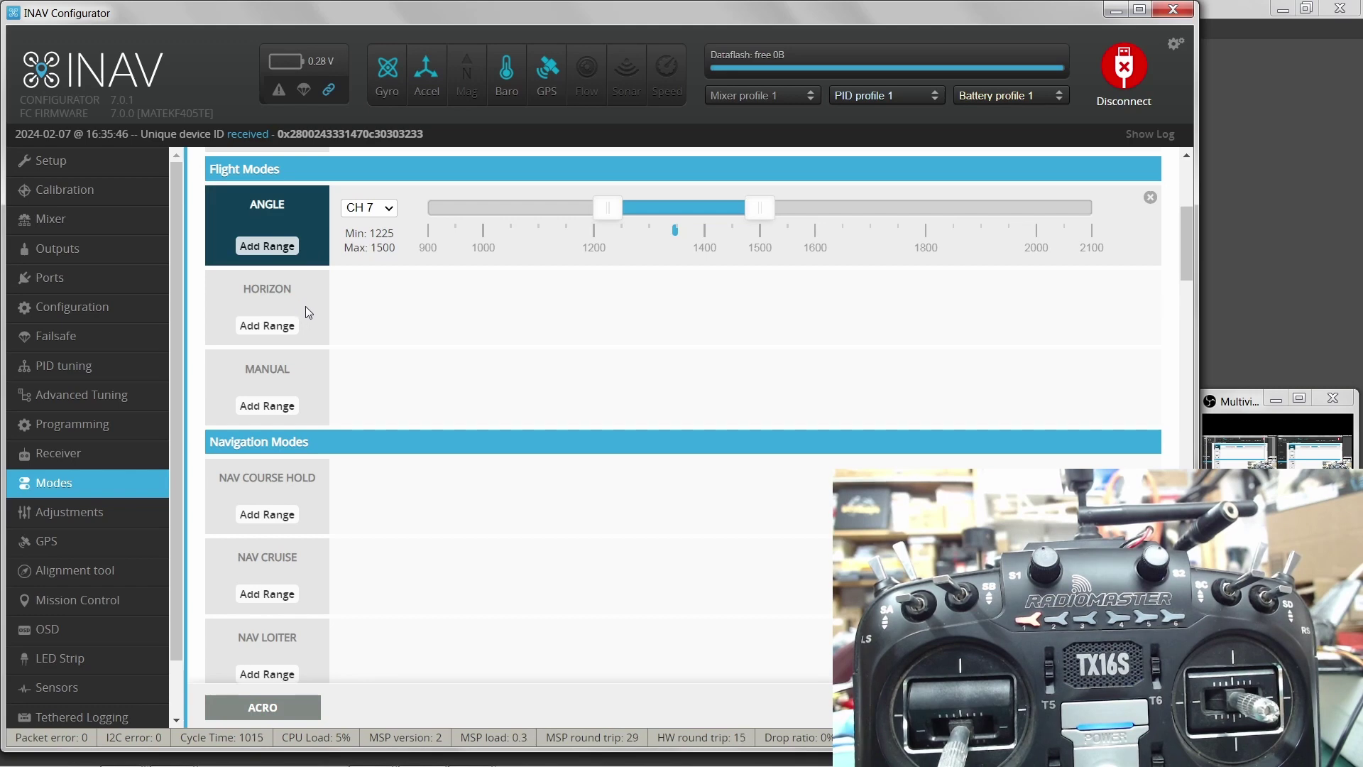
Add a range on CH 7 for the MANUAL flight mode, running from 1575 to 1750
{"action": "middle_click", "coordinate": [374, 323]}
{"action": "scroll", "coordinate": [374, 323], "scroll_direction": "down", "scroll_amount": 1}
{"action": "scroll", "coordinate": [371, 317], "scroll_direction": "down", "scroll_amount": 2}
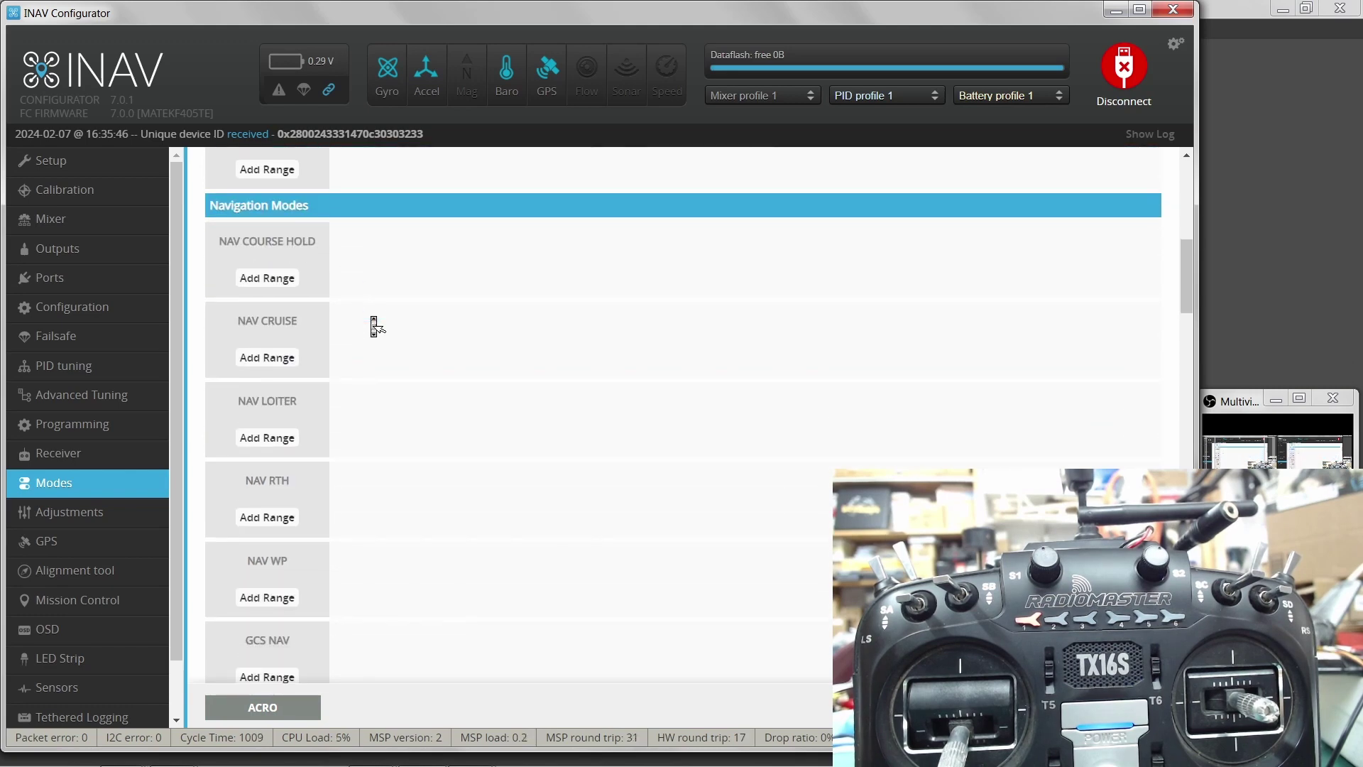
{"action": "scroll", "coordinate": [371, 318], "scroll_direction": "up", "scroll_amount": 2}
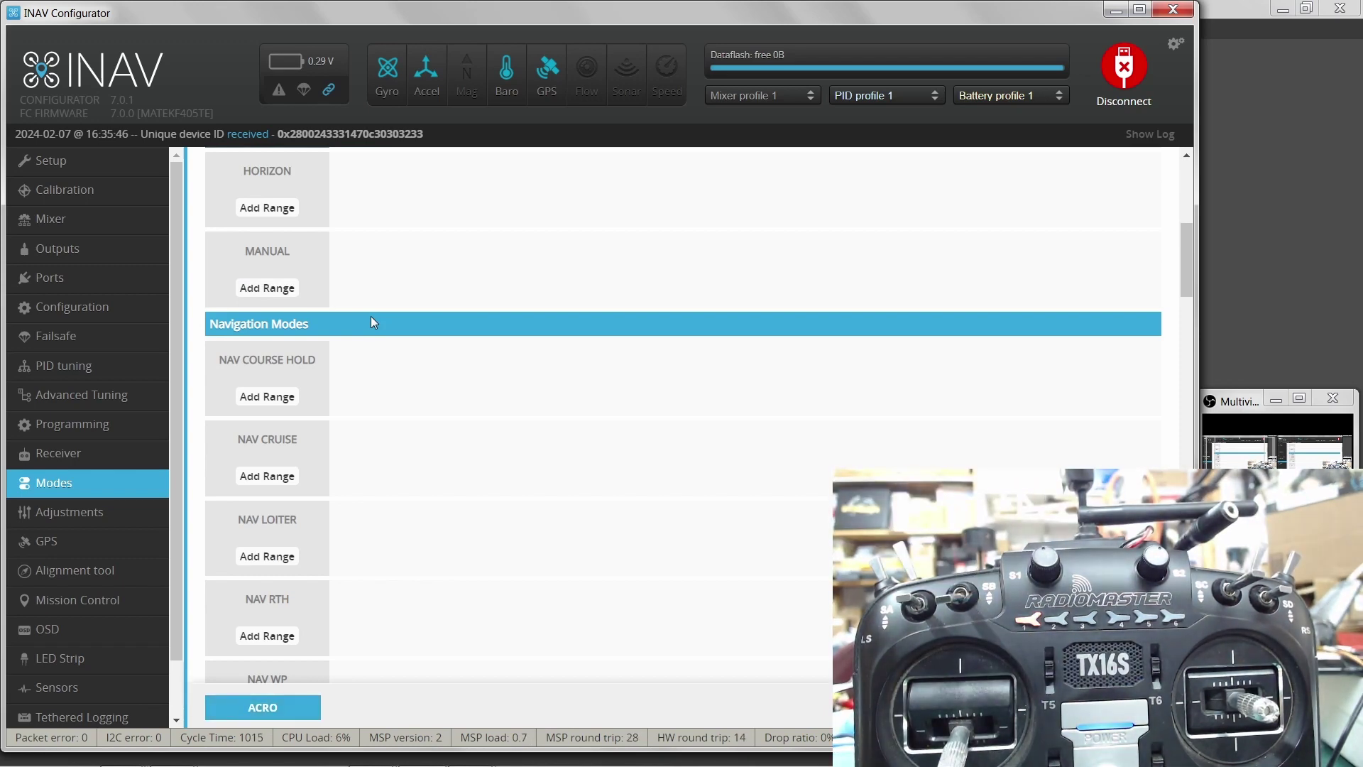
{"action": "left_click", "coordinate": [287, 291]}
{"action": "left_click", "coordinate": [391, 256]}
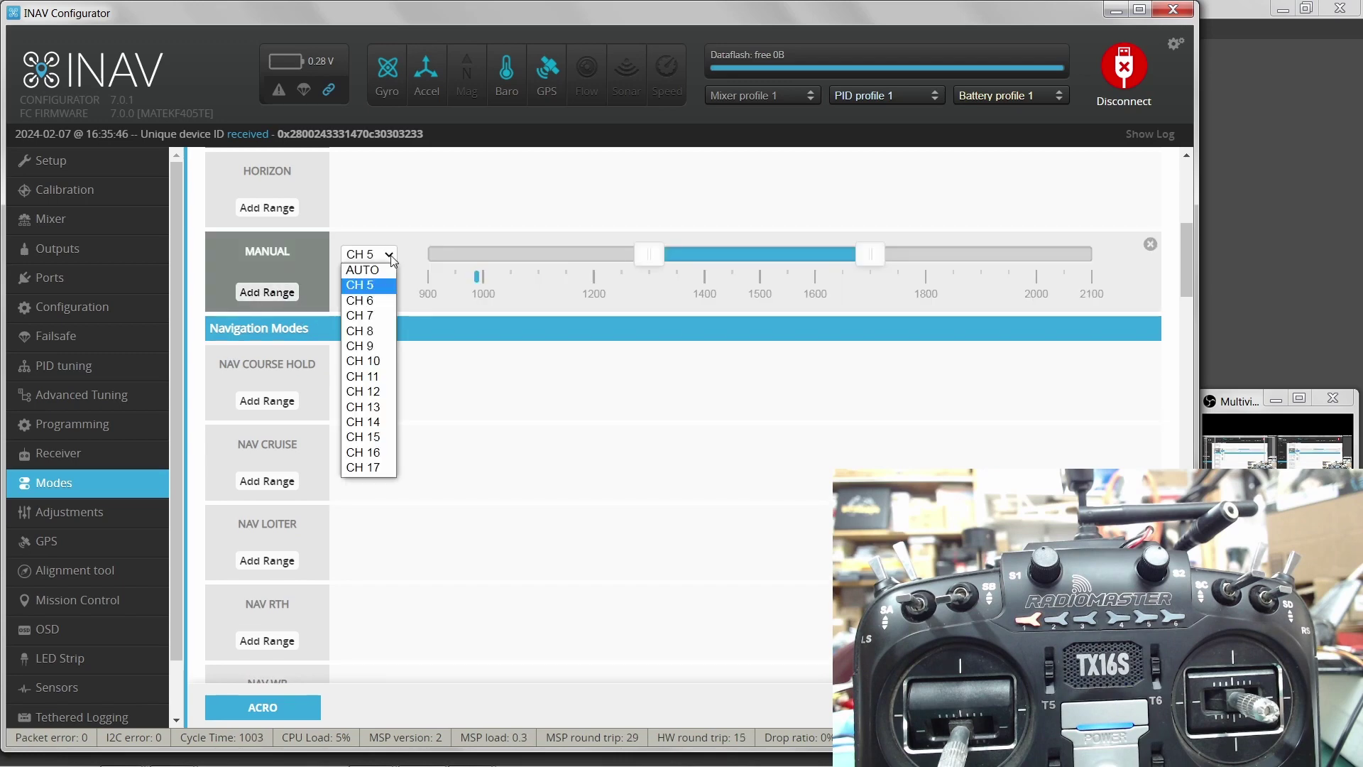
{"action": "left_click", "coordinate": [377, 317]}
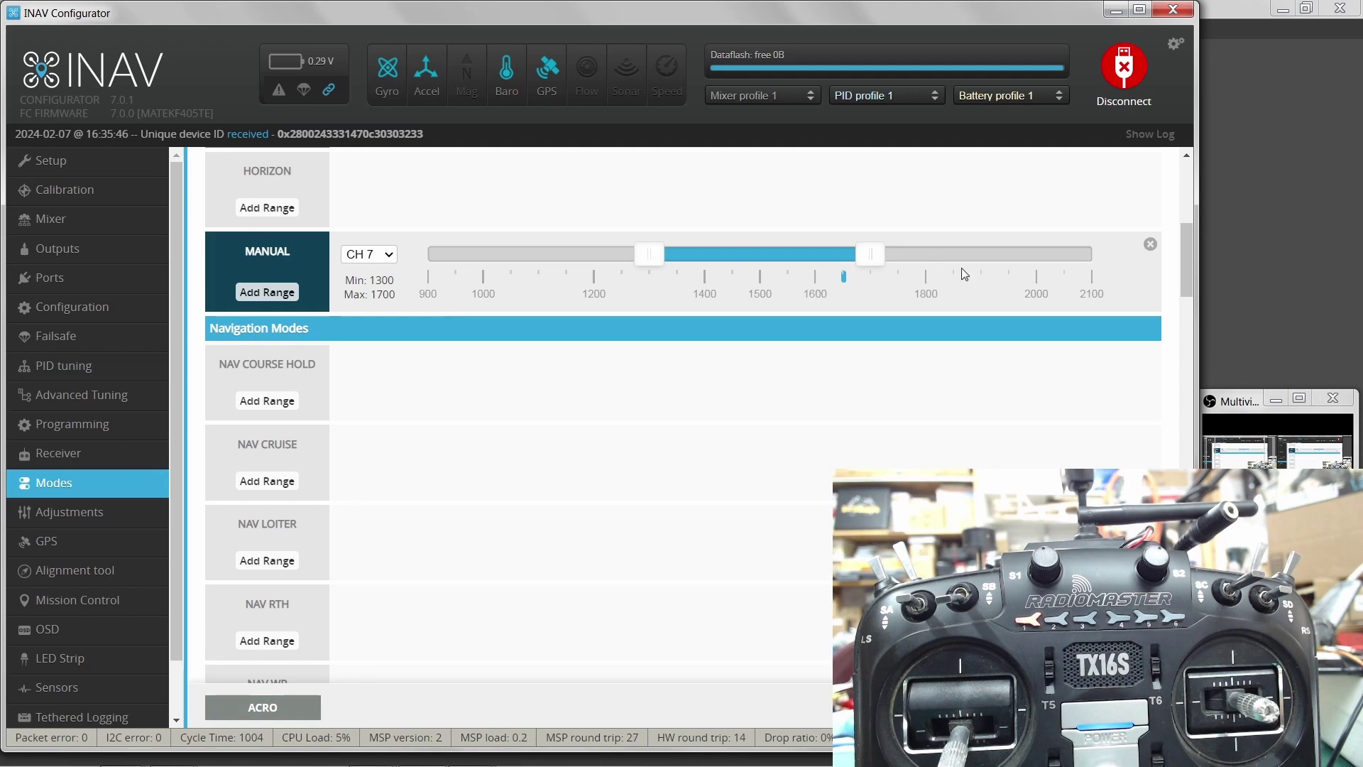
{"action": "left_click_drag", "start_coordinate": [873, 260], "coordinate": [911, 258]}
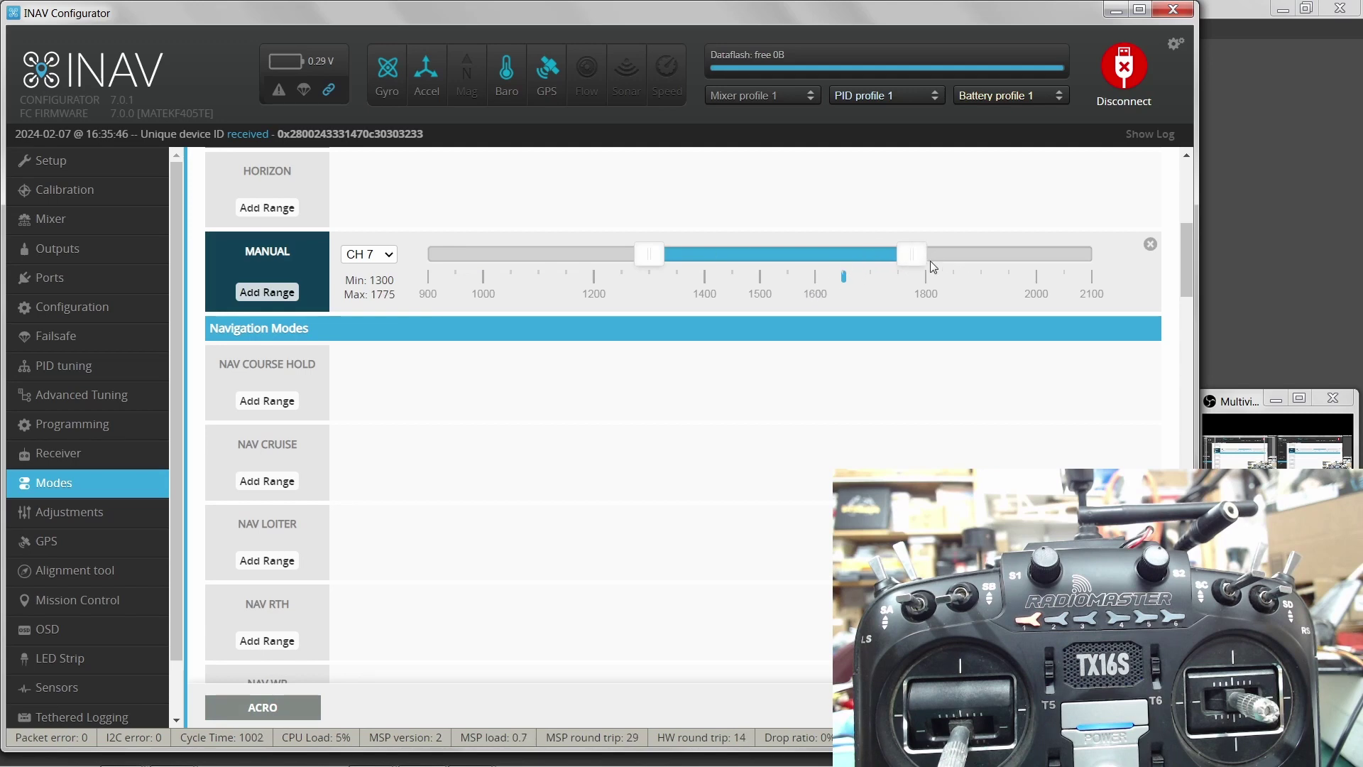
{"action": "left_click_drag", "start_coordinate": [911, 259], "coordinate": [896, 257]}
{"action": "left_click_drag", "start_coordinate": [657, 256], "coordinate": [808, 261]}
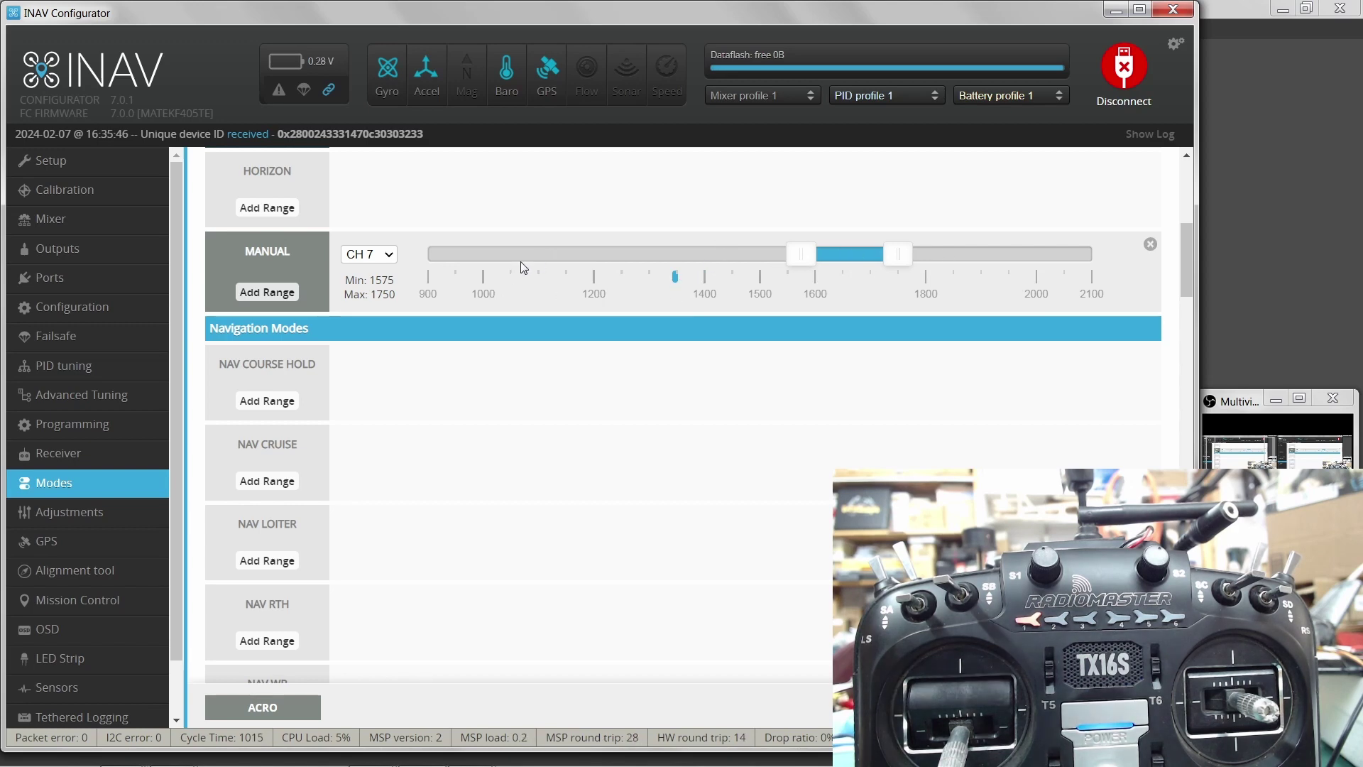
Add a range on CH 7 for the NAV LOITER navigation mode, running from 900 to 1200
{"action": "scroll", "coordinate": [521, 262], "scroll_direction": "up", "scroll_amount": 1}
{"action": "scroll", "coordinate": [523, 270], "scroll_direction": "up", "scroll_amount": 2}
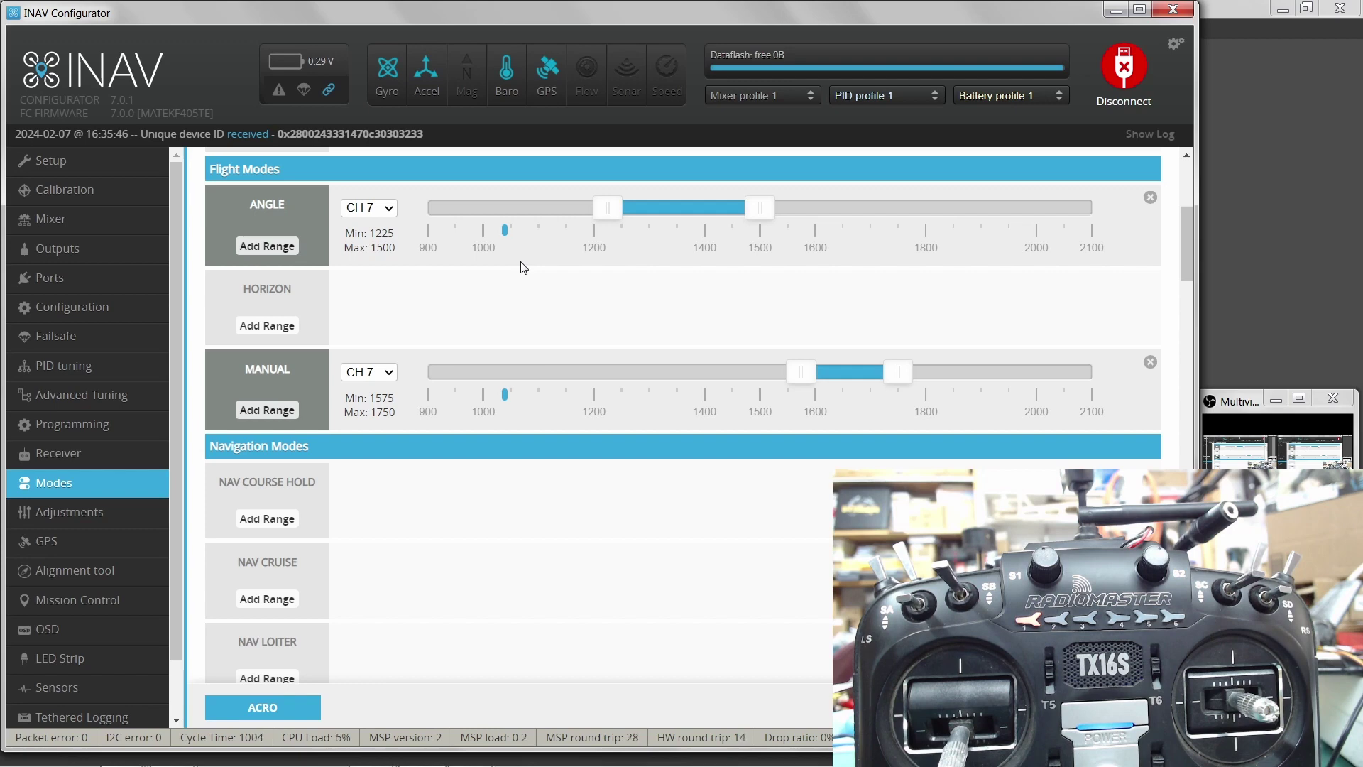
{"action": "scroll", "coordinate": [570, 323], "scroll_direction": "down", "scroll_amount": 1}
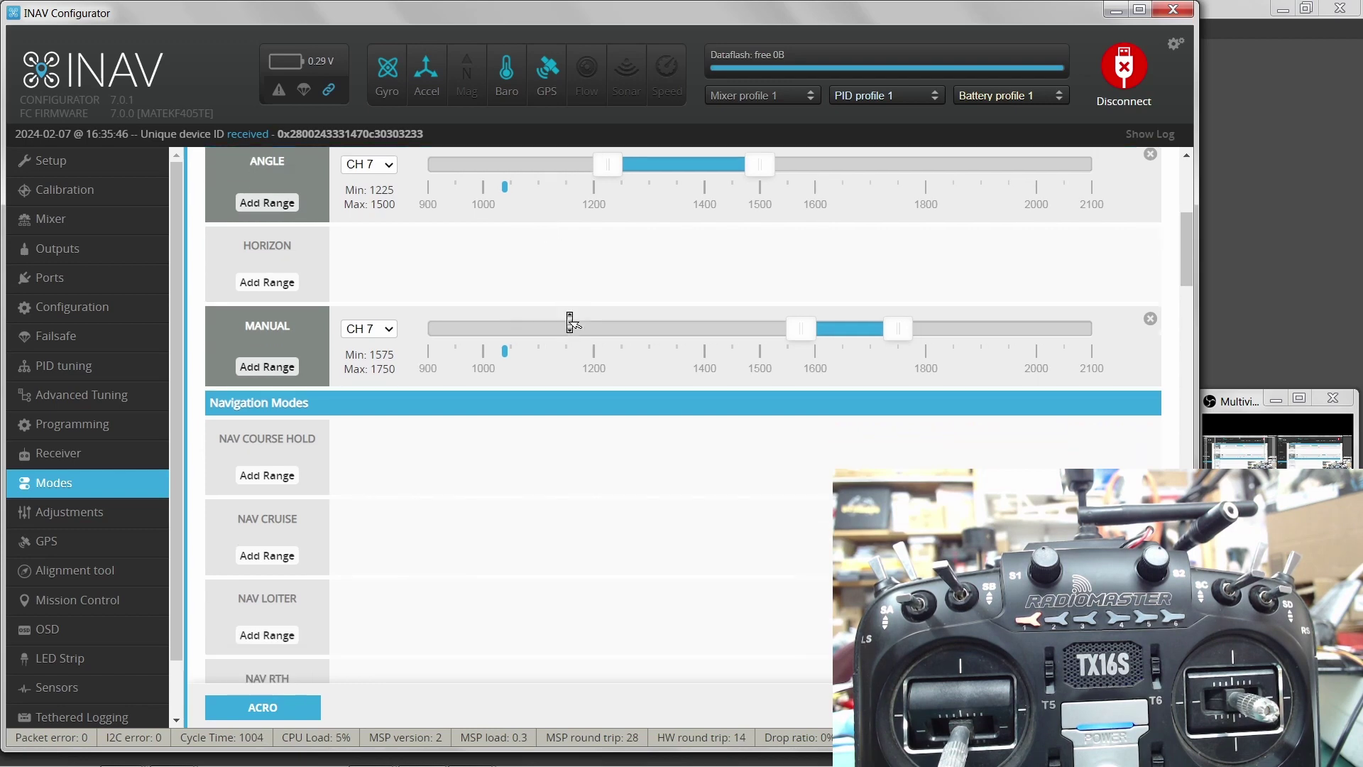
{"action": "scroll", "coordinate": [570, 323], "scroll_direction": "down", "scroll_amount": 3}
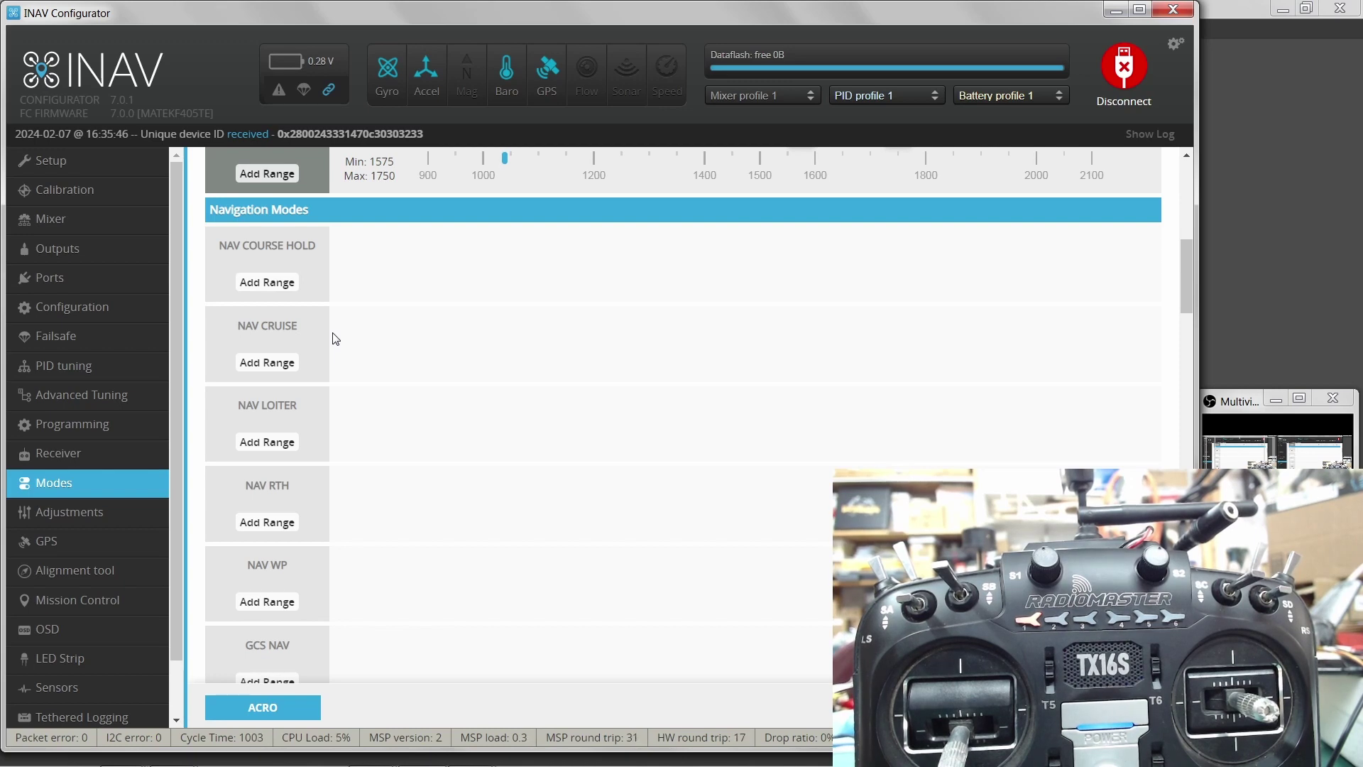
{"action": "middle_click", "coordinate": [343, 269]}
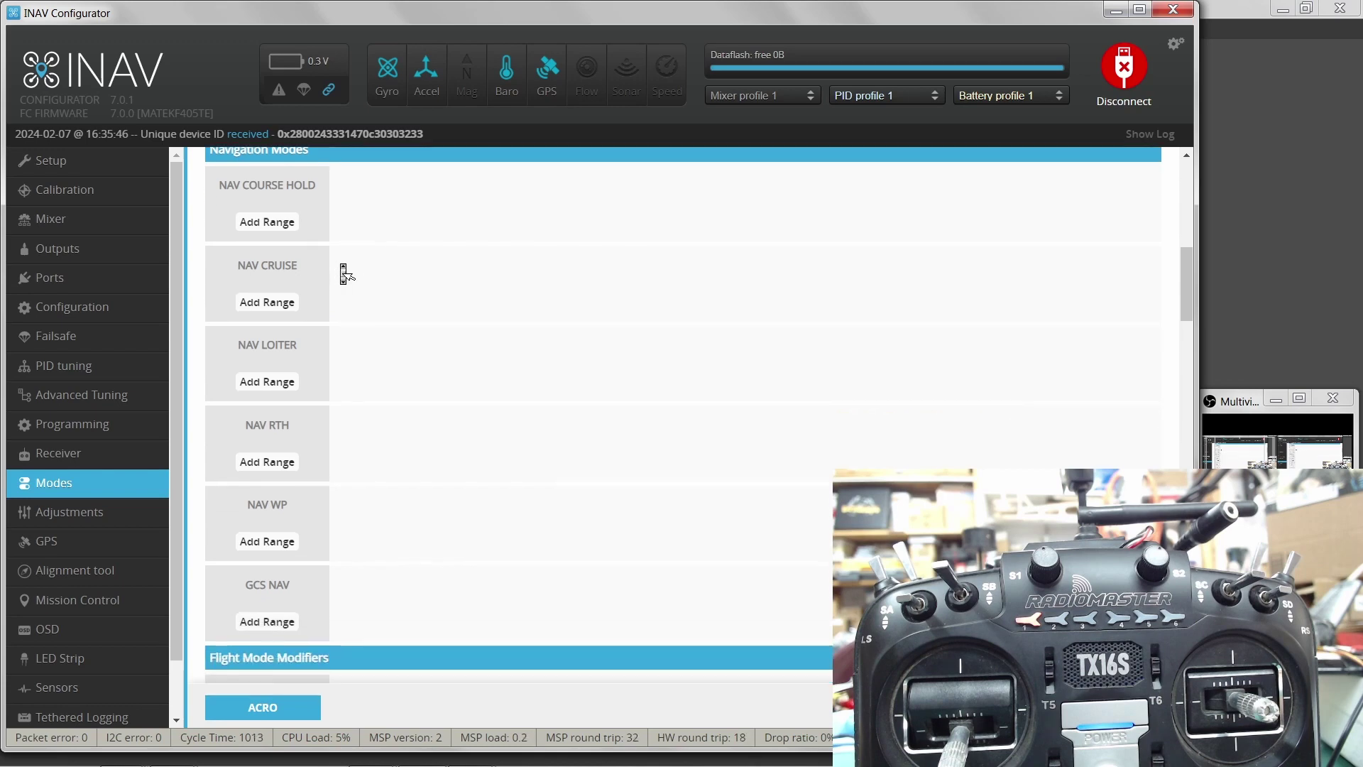
{"action": "middle_click", "coordinate": [343, 270]}
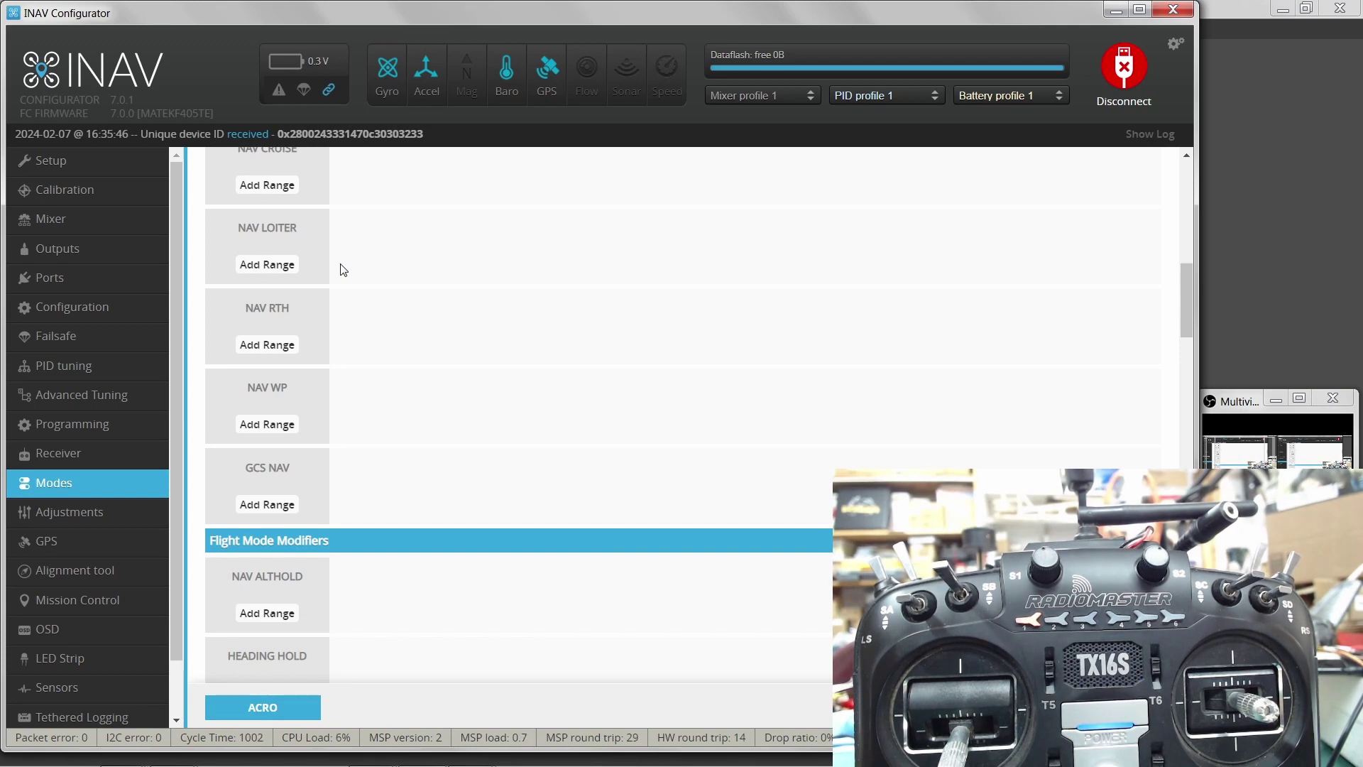
{"action": "left_click", "coordinate": [273, 267]}
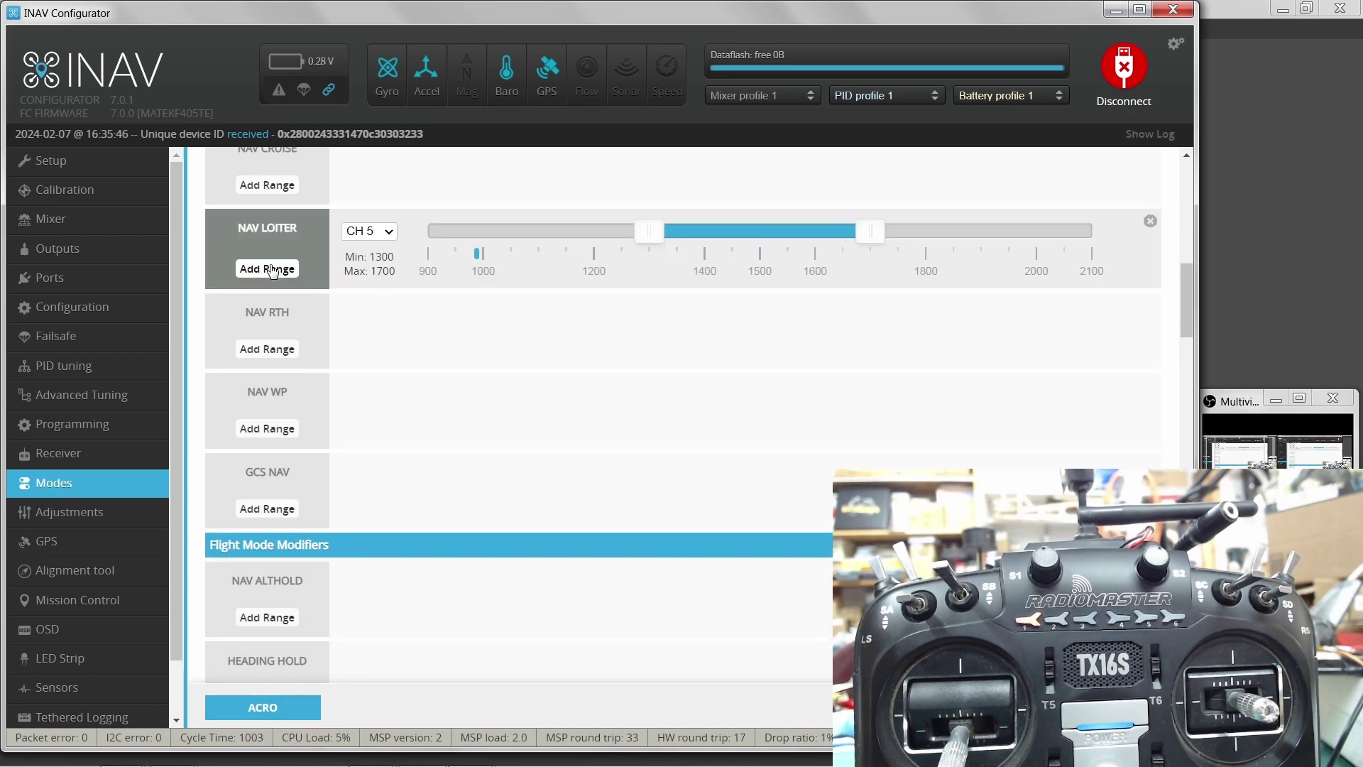
{"action": "left_click", "coordinate": [388, 232]}
{"action": "left_click", "coordinate": [385, 294]}
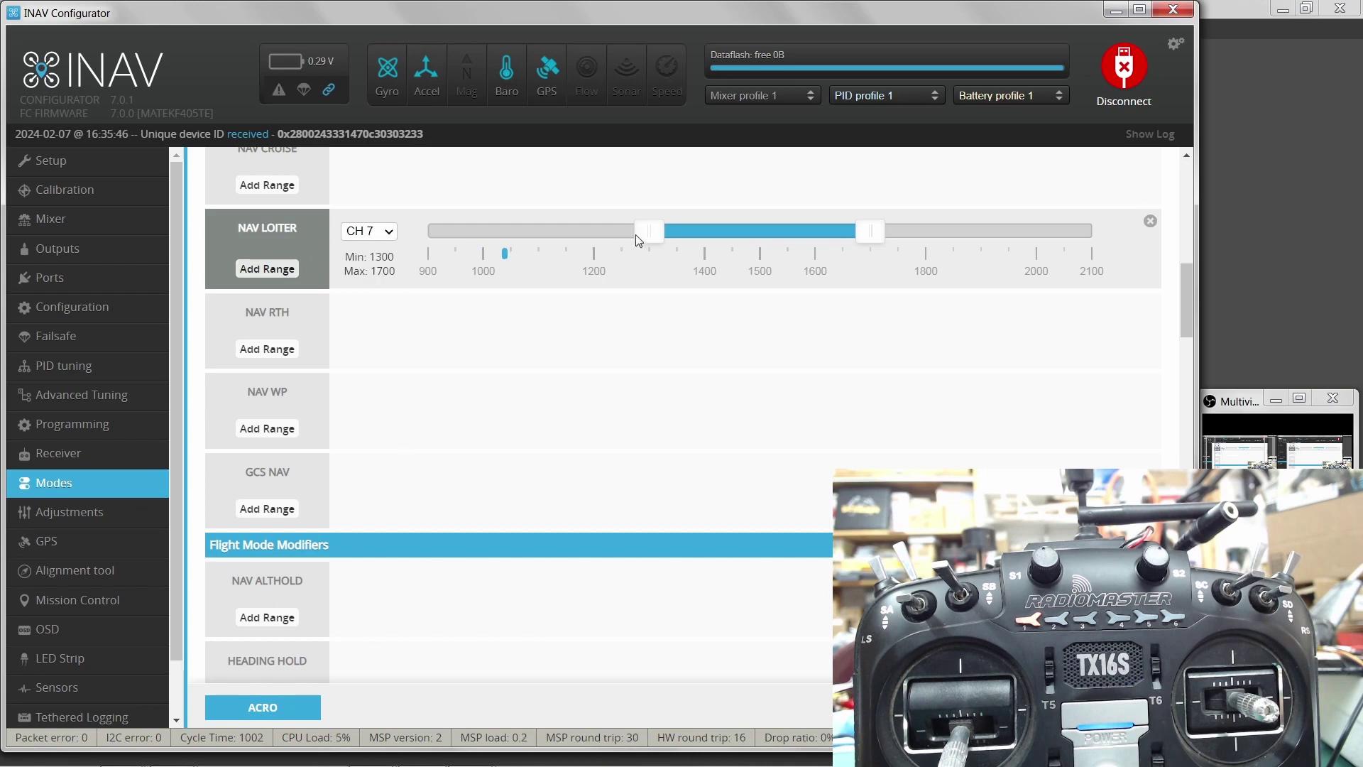
{"action": "left_click_drag", "start_coordinate": [648, 232], "coordinate": [424, 238]}
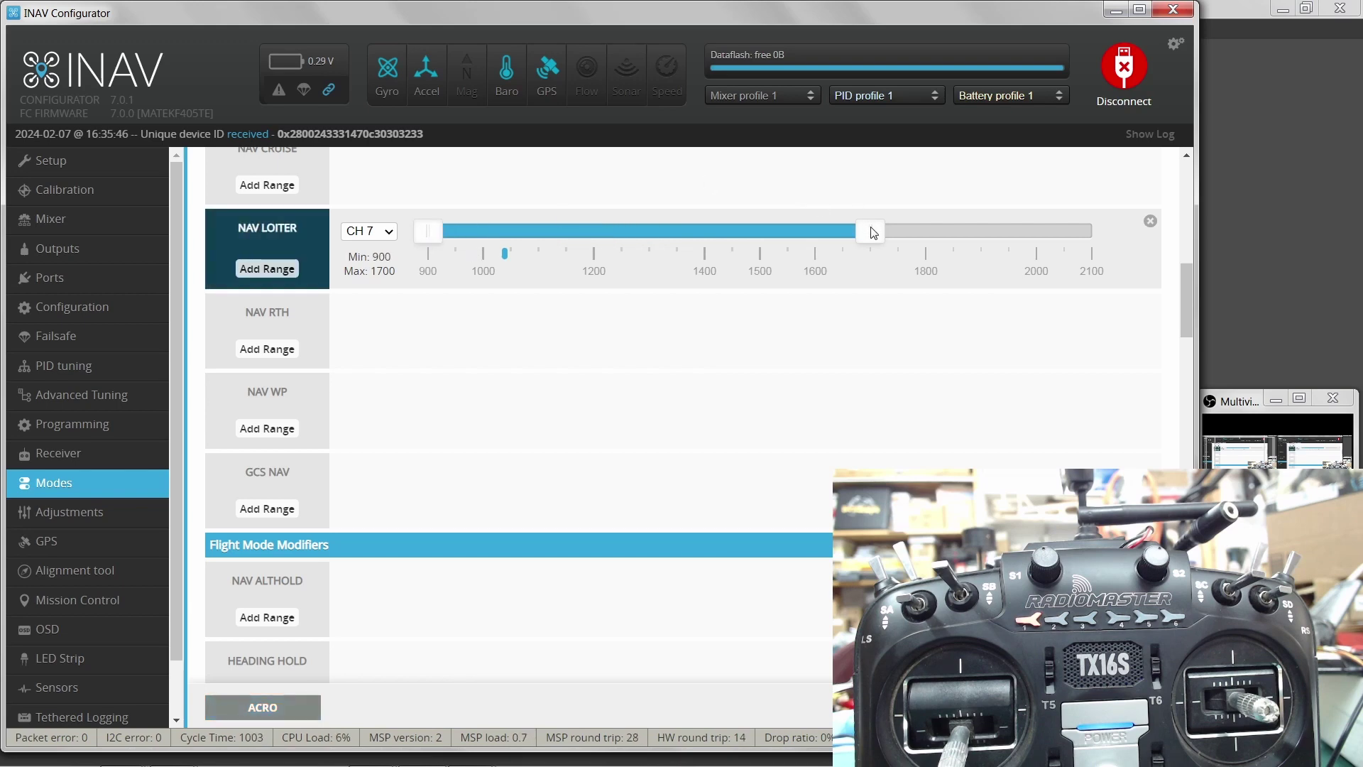
{"action": "left_click_drag", "start_coordinate": [872, 227], "coordinate": [600, 241]}
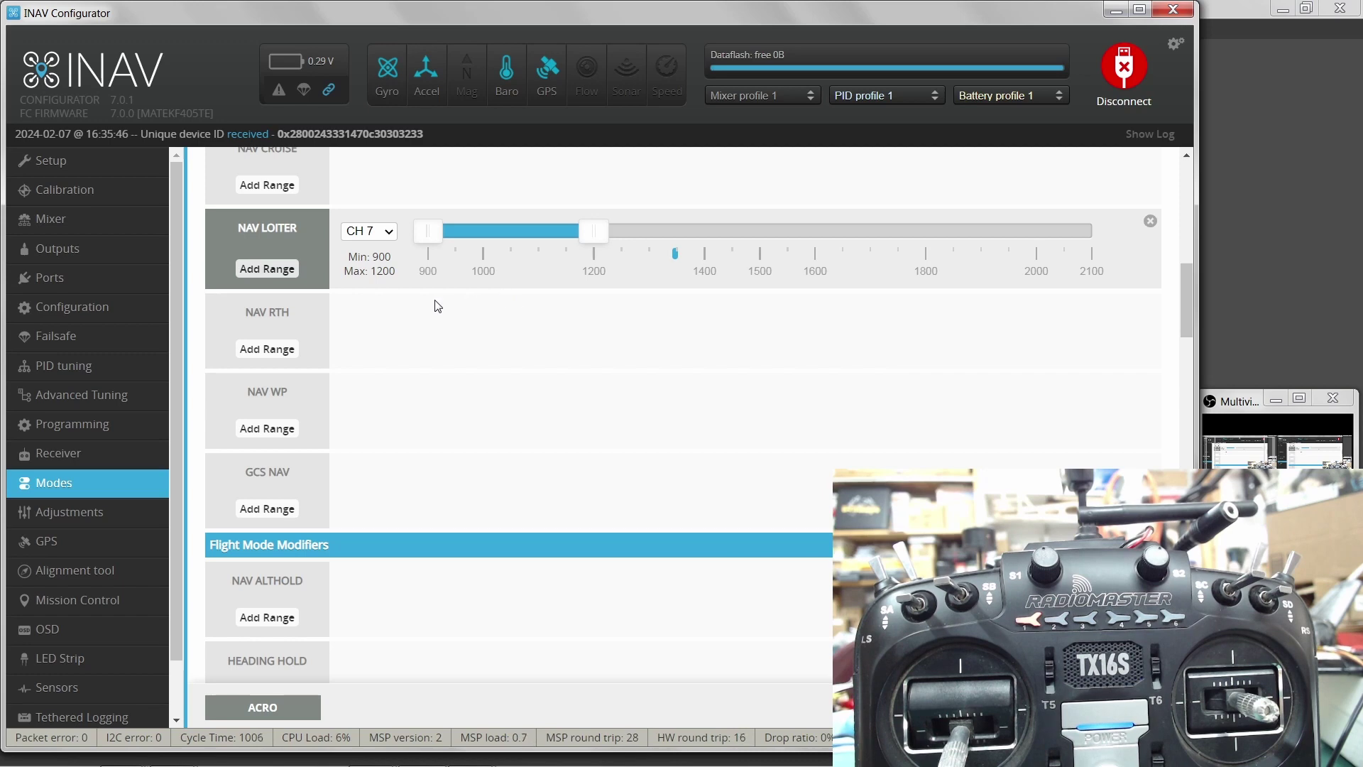
Add a range on CH 5 for the NAV RTH navigation mode, running from 1750 to 2100
{"action": "scroll", "coordinate": [436, 307], "scroll_direction": "down", "scroll_amount": 1}
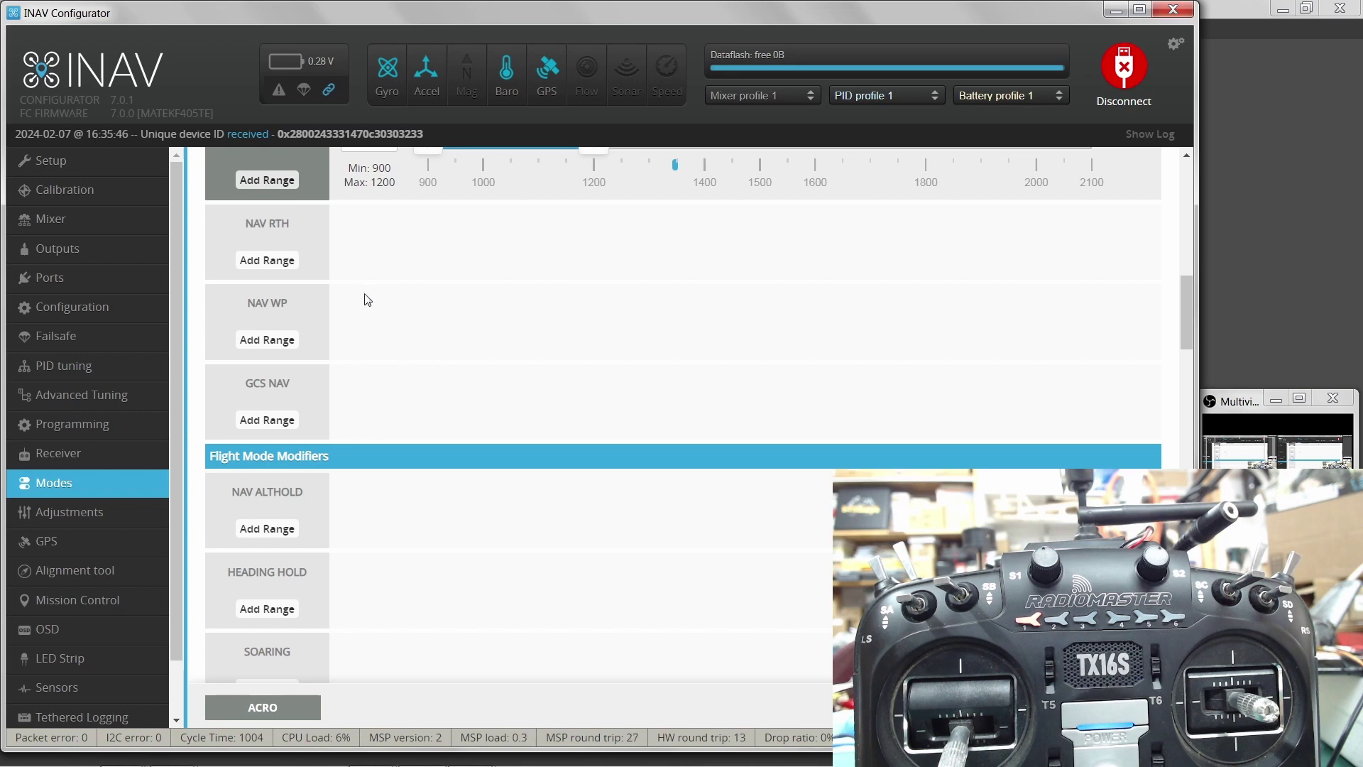
{"action": "left_click", "coordinate": [288, 261]}
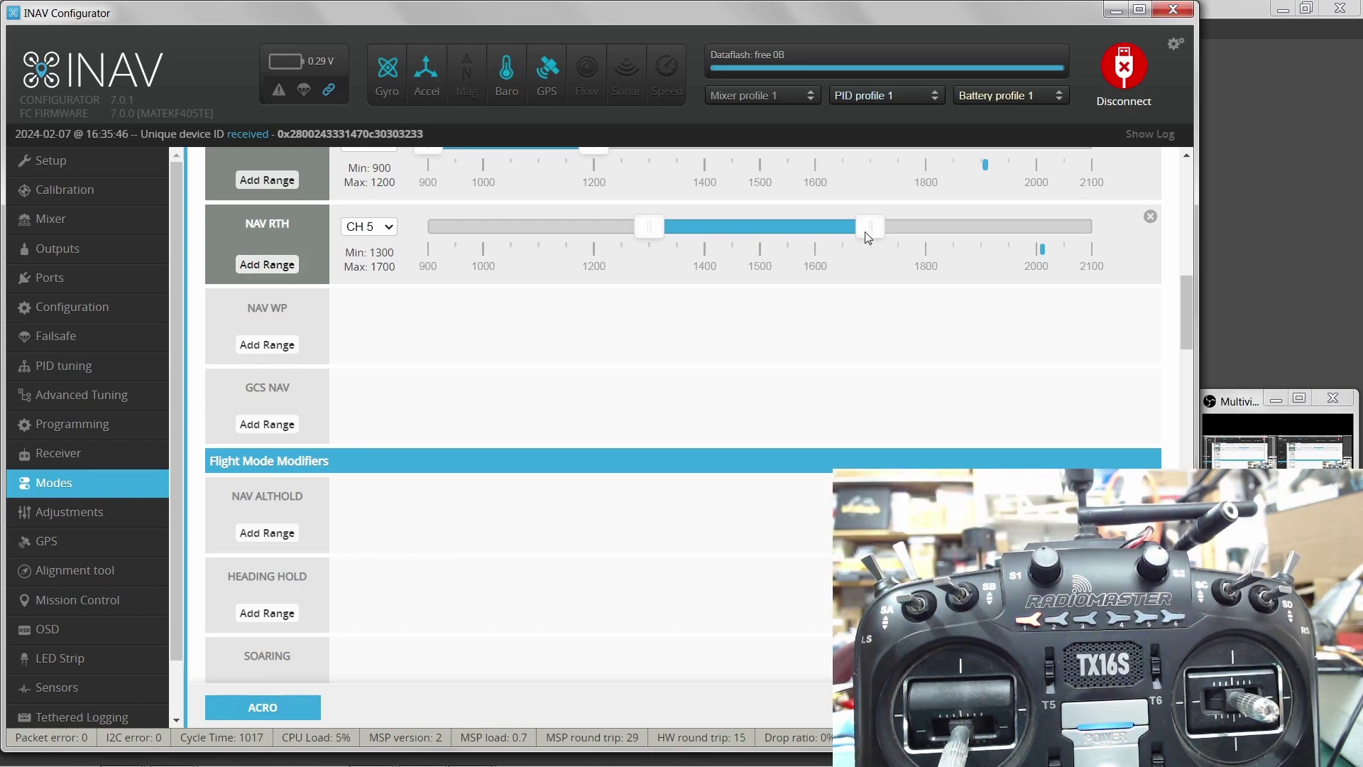
{"action": "left_click_drag", "start_coordinate": [868, 226], "coordinate": [1103, 231]}
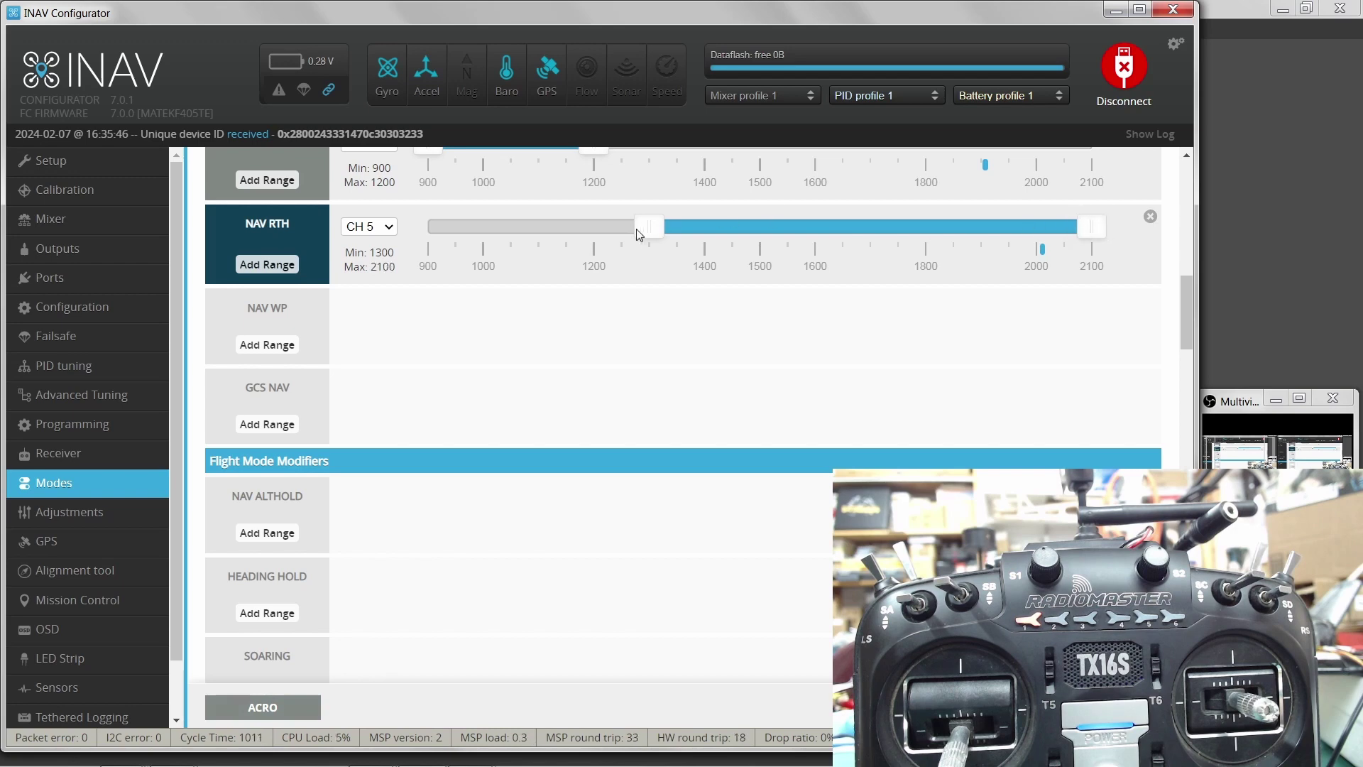
{"action": "left_click_drag", "start_coordinate": [649, 228], "coordinate": [909, 226]}
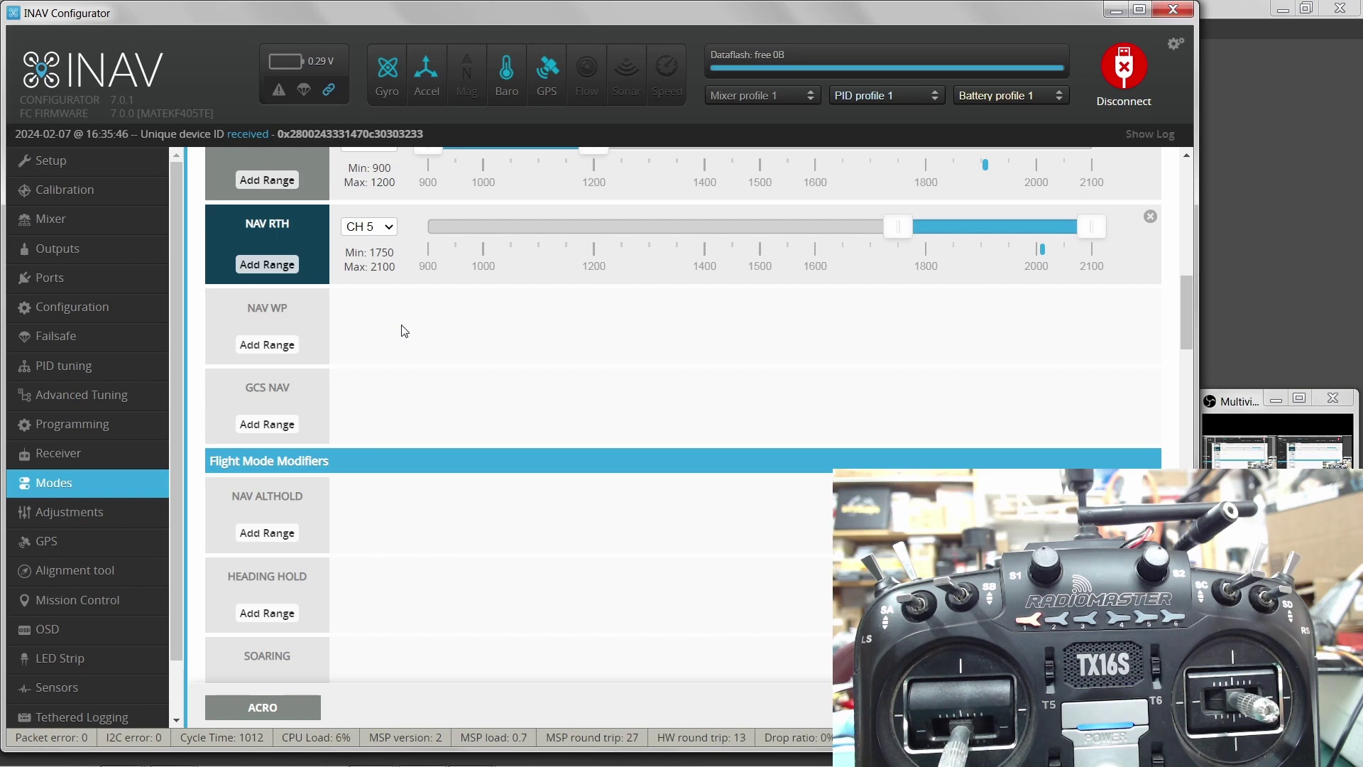
Review the ranges assigned to the arming, flight and navigation modes
{"action": "scroll", "coordinate": [482, 348], "scroll_direction": "up", "scroll_amount": 8}
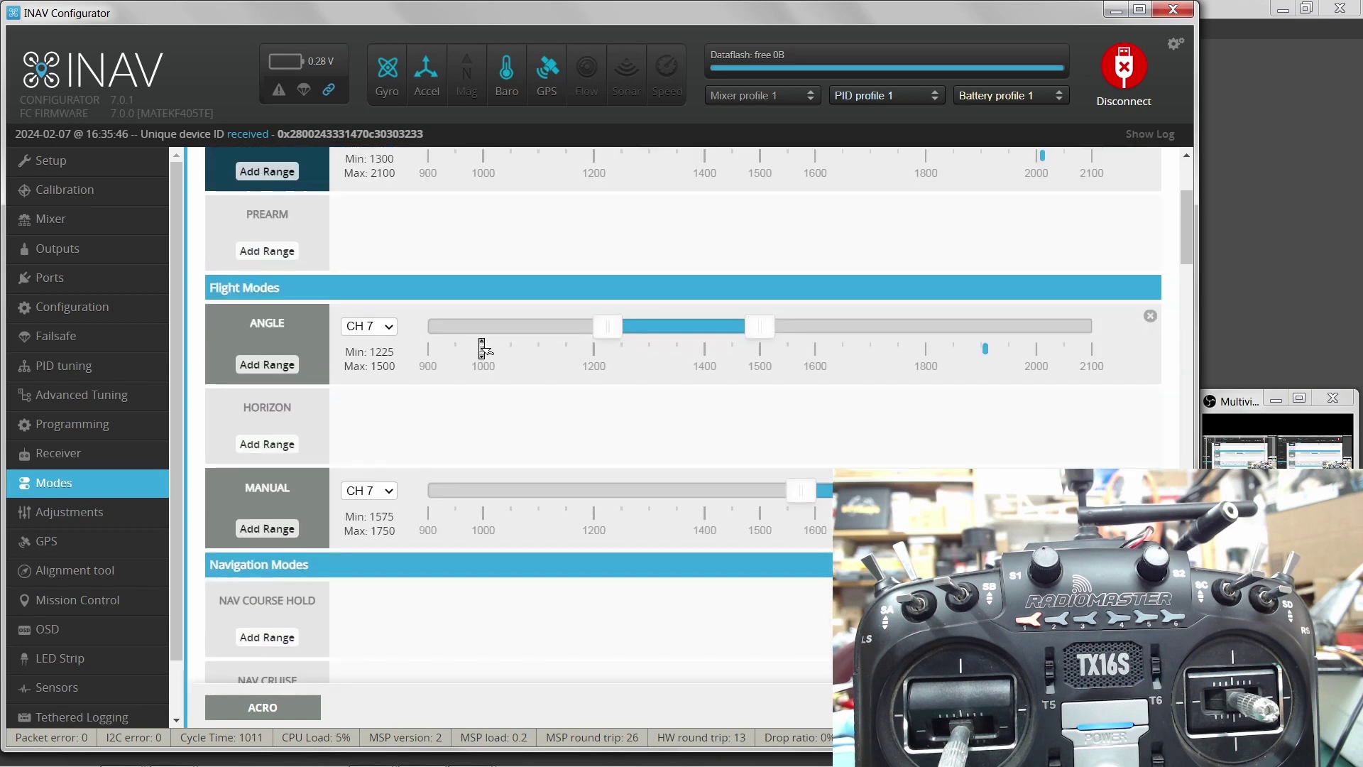
{"action": "scroll", "coordinate": [483, 347], "scroll_direction": "up", "scroll_amount": 2}
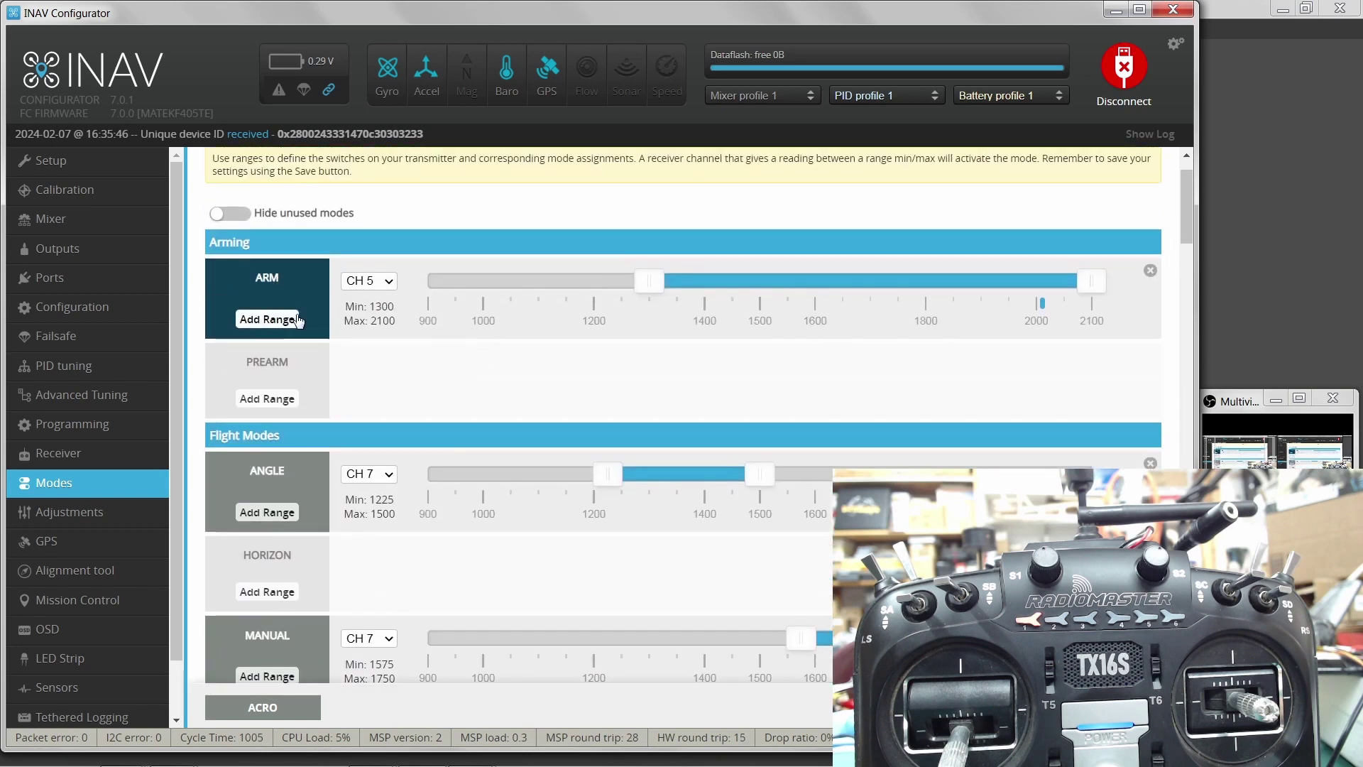
{"action": "scroll", "coordinate": [472, 347], "scroll_direction": "down", "scroll_amount": 5}
{"action": "scroll", "coordinate": [472, 351], "scroll_direction": "down", "scroll_amount": 2}
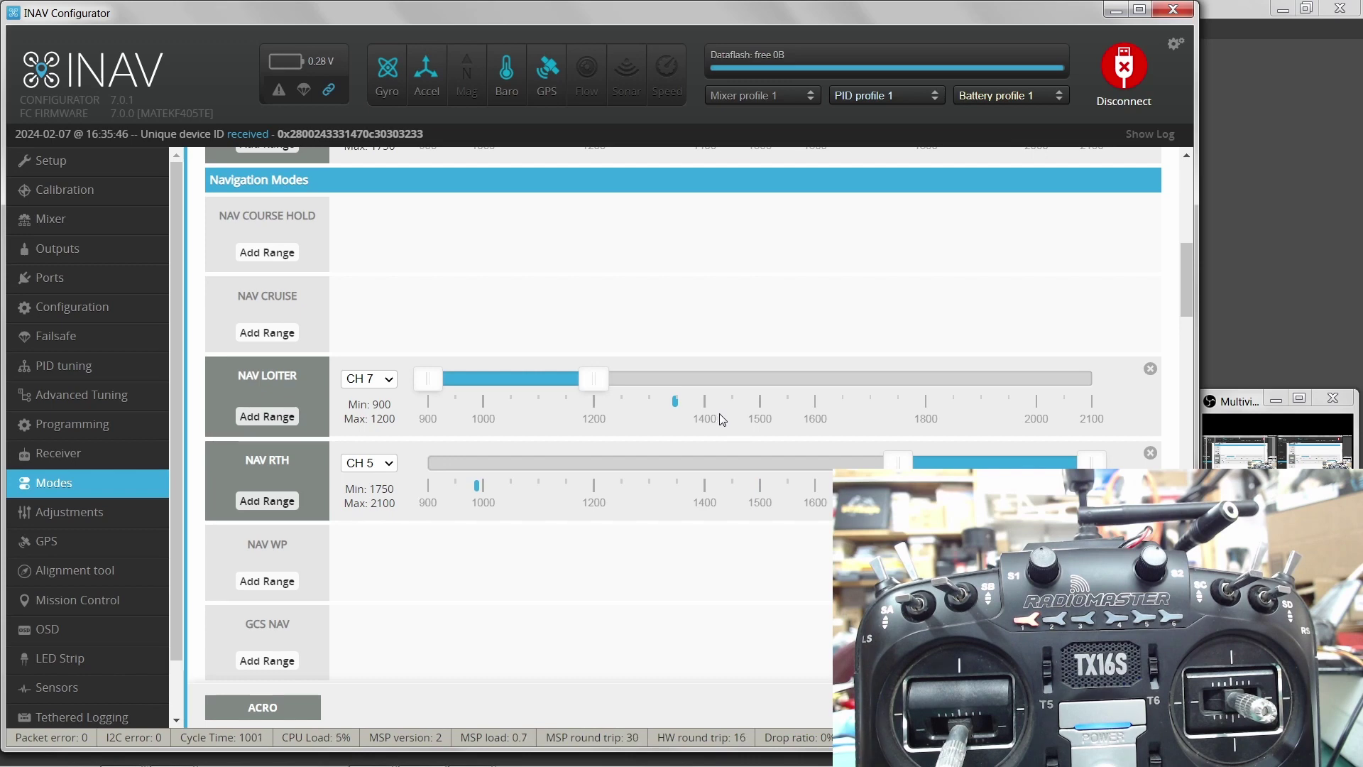
Review the remaining navigation modes and the flight mode modifiers from NAV ALTHOLD to TURN ASSIST
{"action": "scroll", "coordinate": [774, 415], "scroll_direction": "down", "scroll_amount": 1}
{"action": "scroll", "coordinate": [774, 419], "scroll_direction": "down", "scroll_amount": 2}
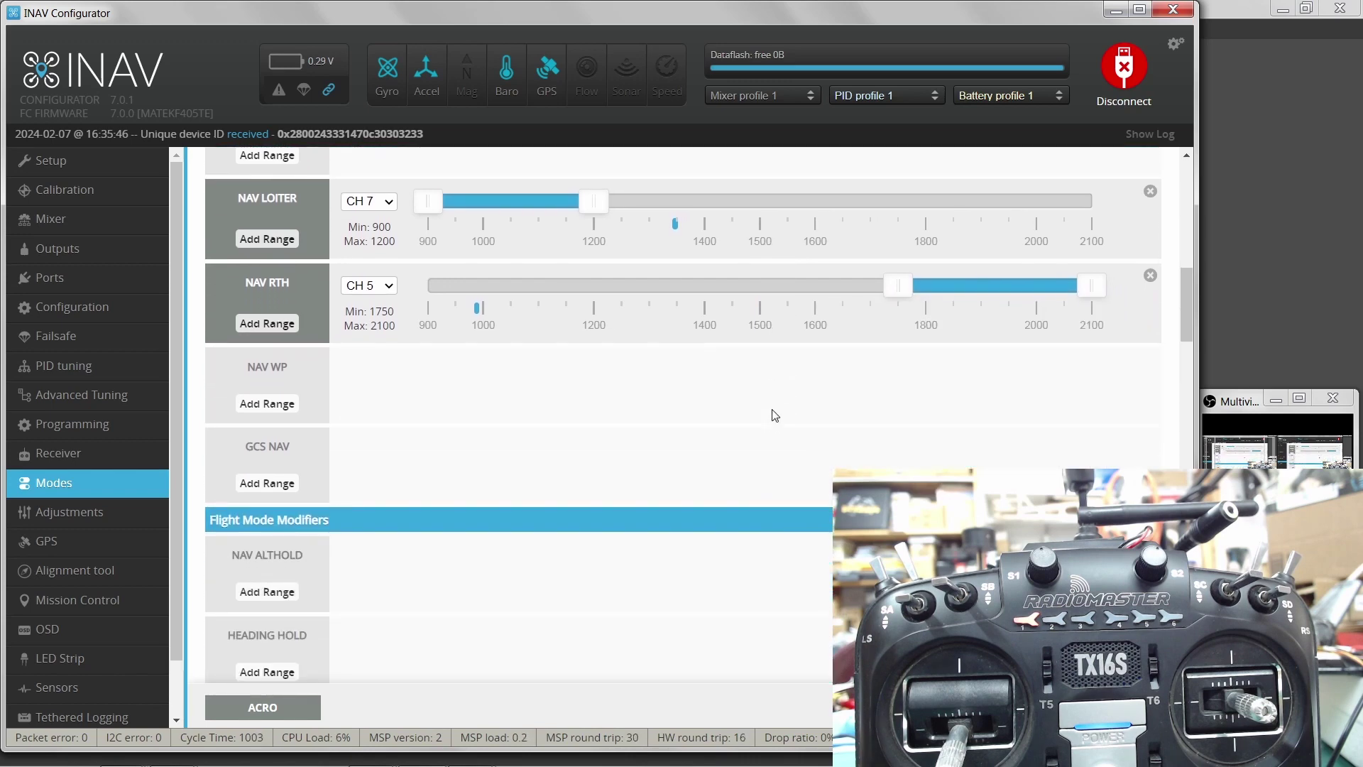
{"action": "scroll", "coordinate": [772, 415], "scroll_direction": "down", "scroll_amount": 1}
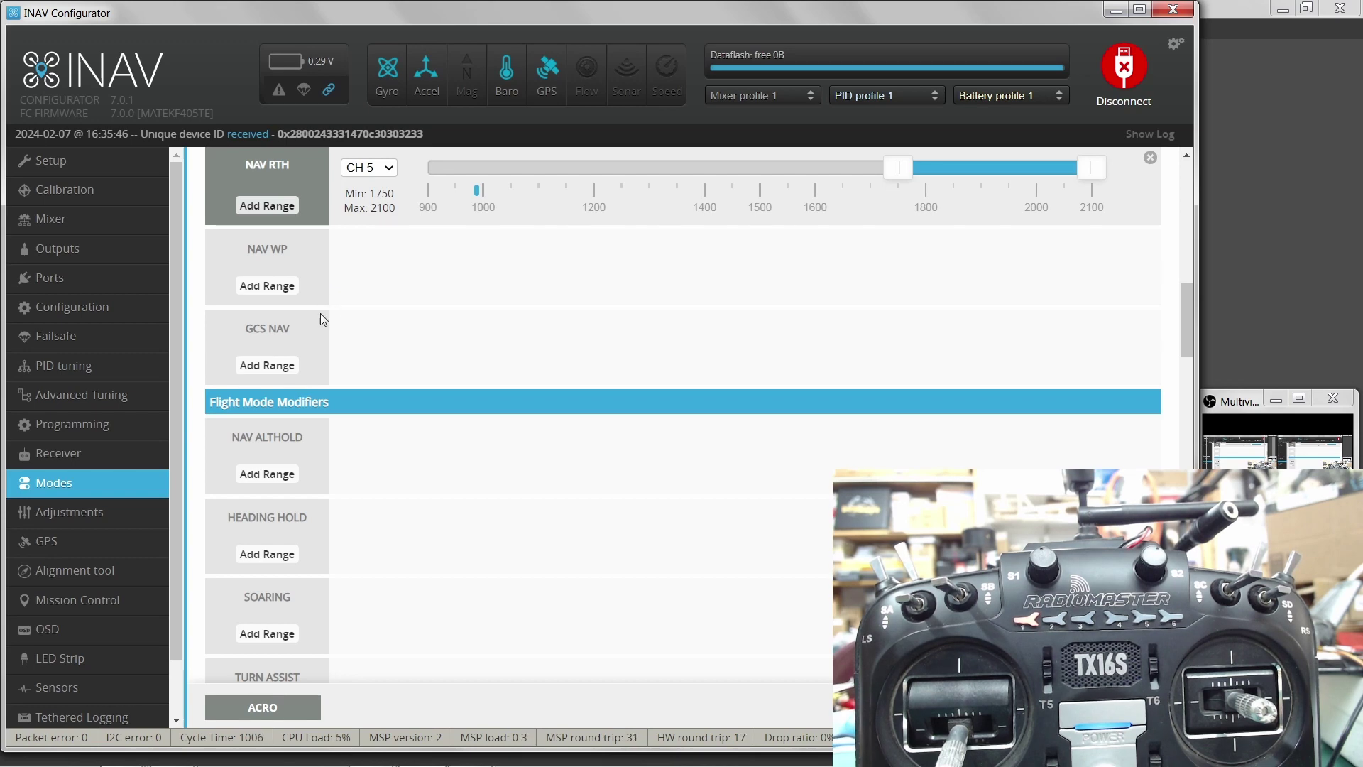
{"action": "scroll", "coordinate": [360, 298], "scroll_direction": "down", "scroll_amount": 1}
{"action": "scroll", "coordinate": [363, 298], "scroll_direction": "down", "scroll_amount": 1}
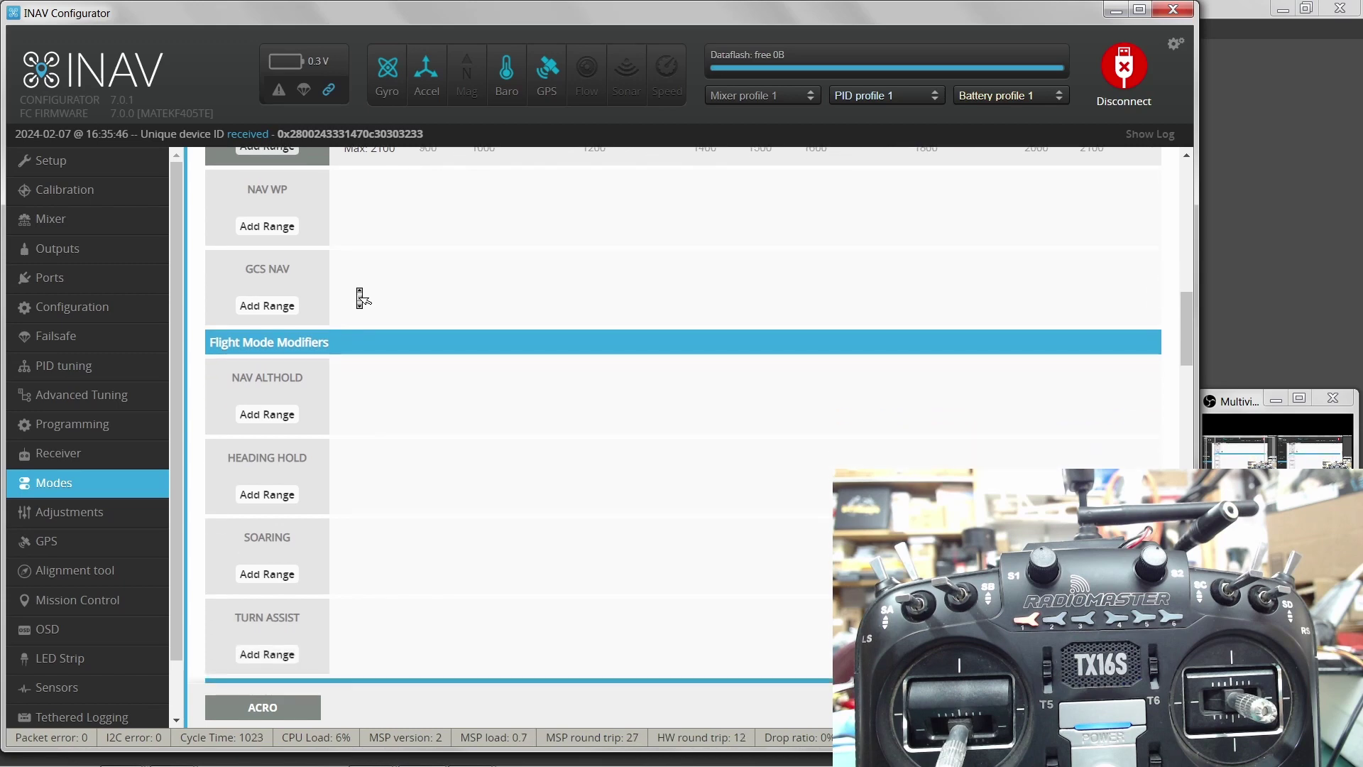
{"action": "scroll", "coordinate": [360, 297], "scroll_direction": "down", "scroll_amount": 1}
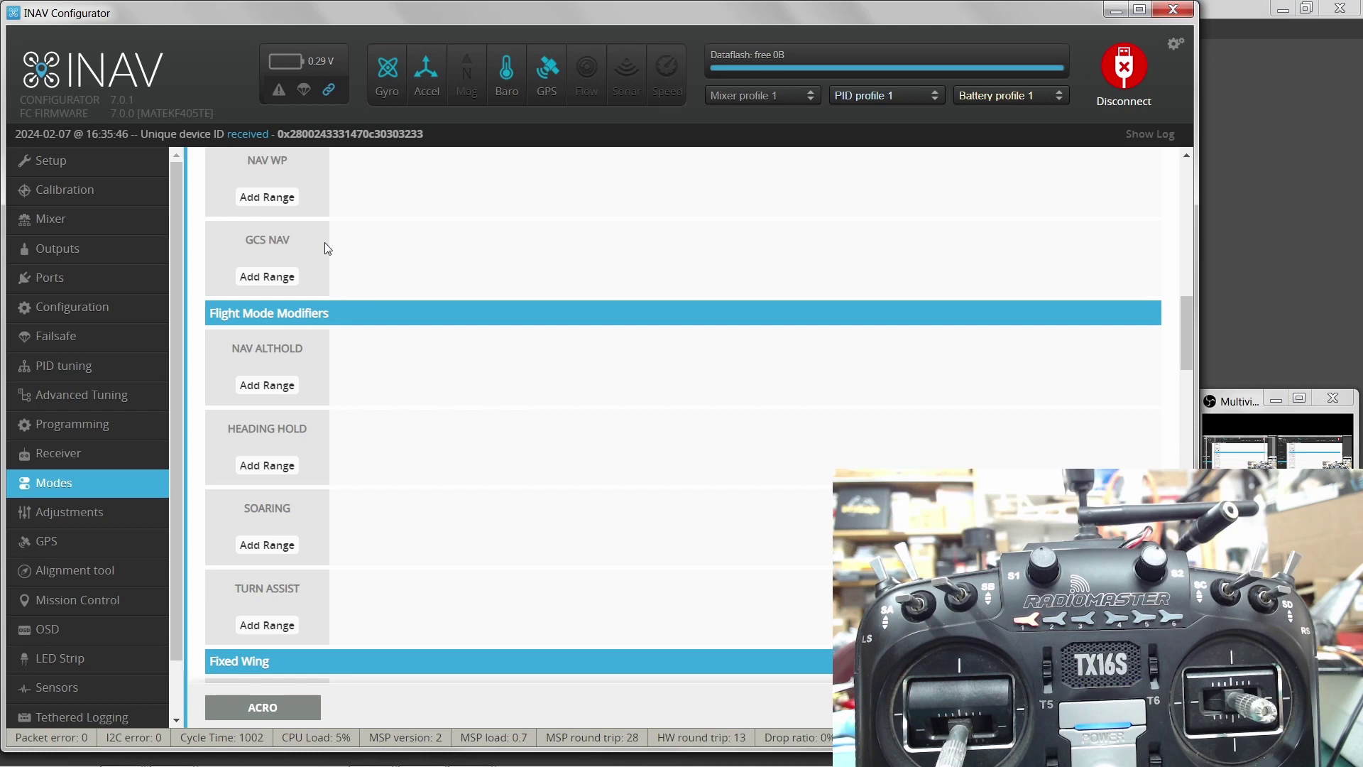
{"action": "scroll", "coordinate": [352, 225], "scroll_direction": "down", "scroll_amount": 3}
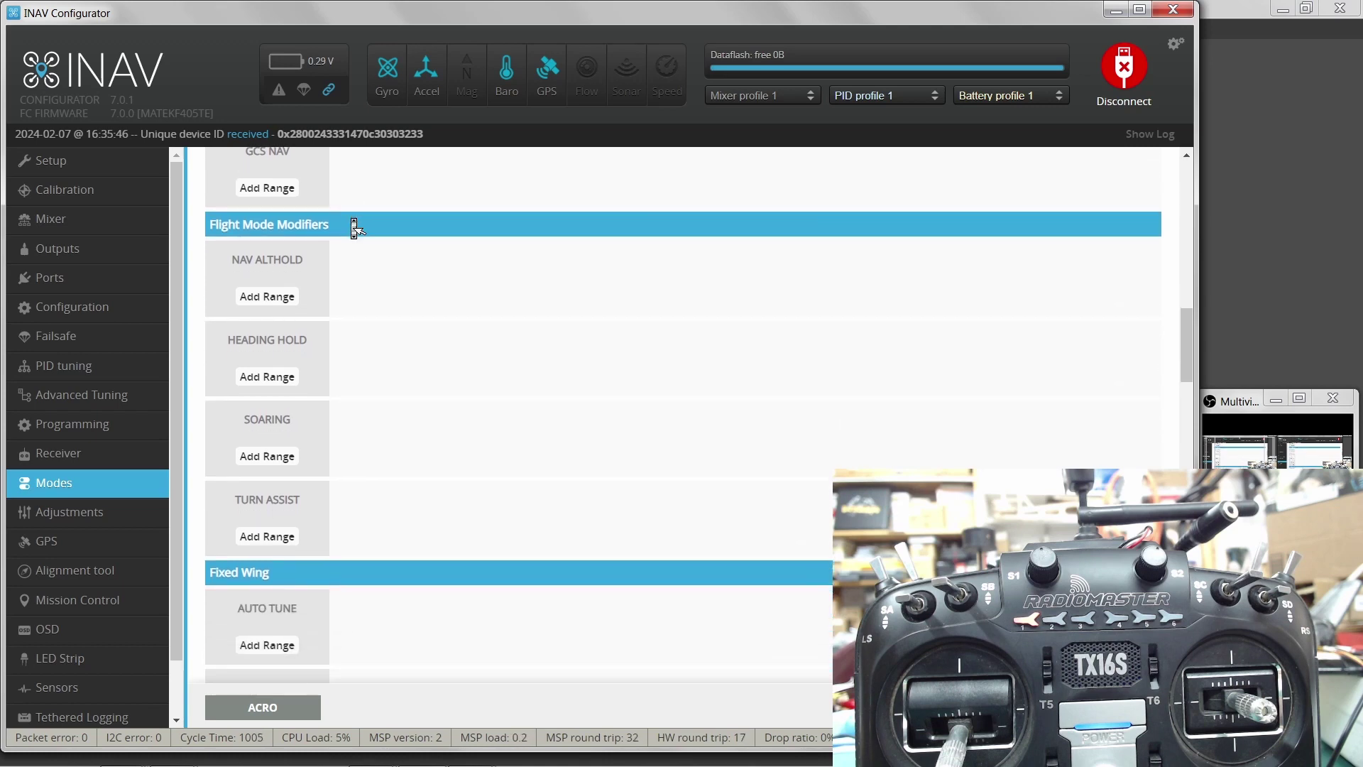
{"action": "scroll", "coordinate": [354, 226], "scroll_direction": "down", "scroll_amount": 1}
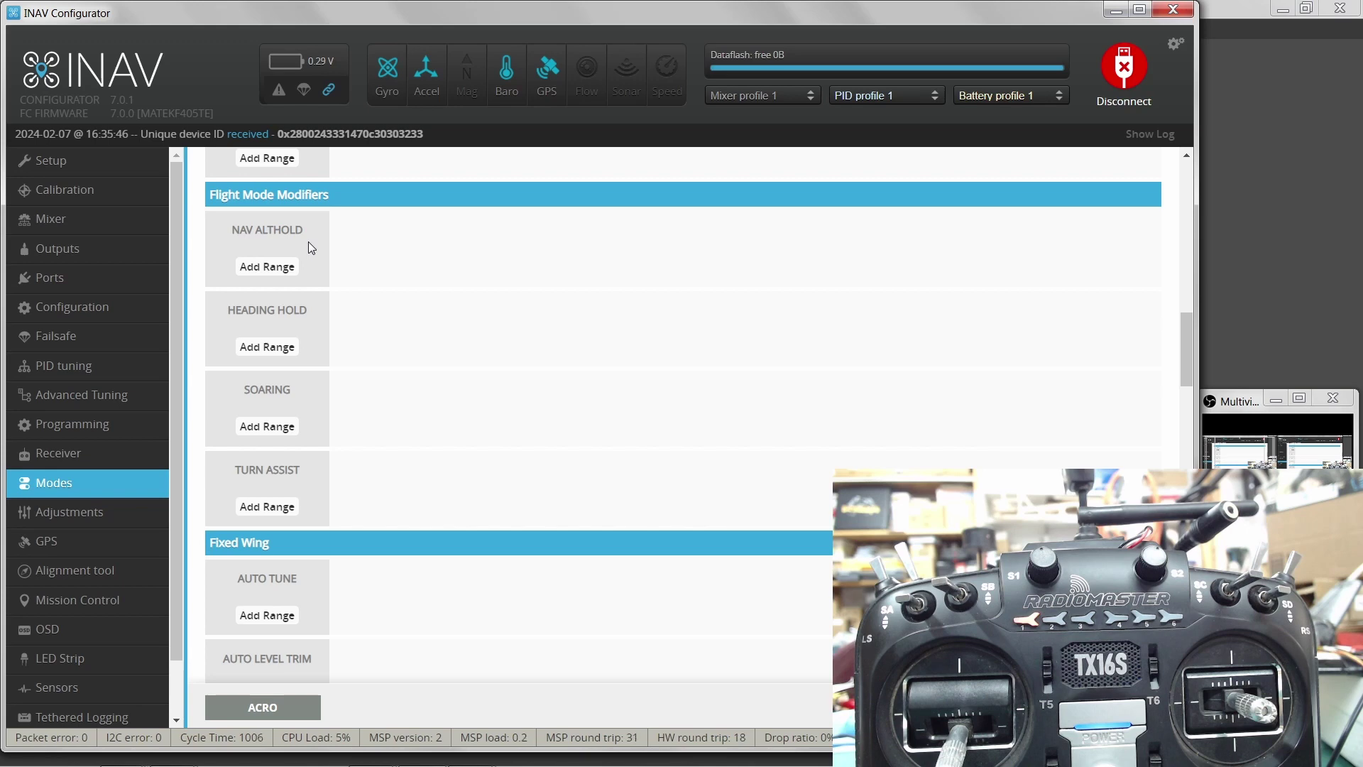
{"action": "middle_click", "coordinate": [348, 257]}
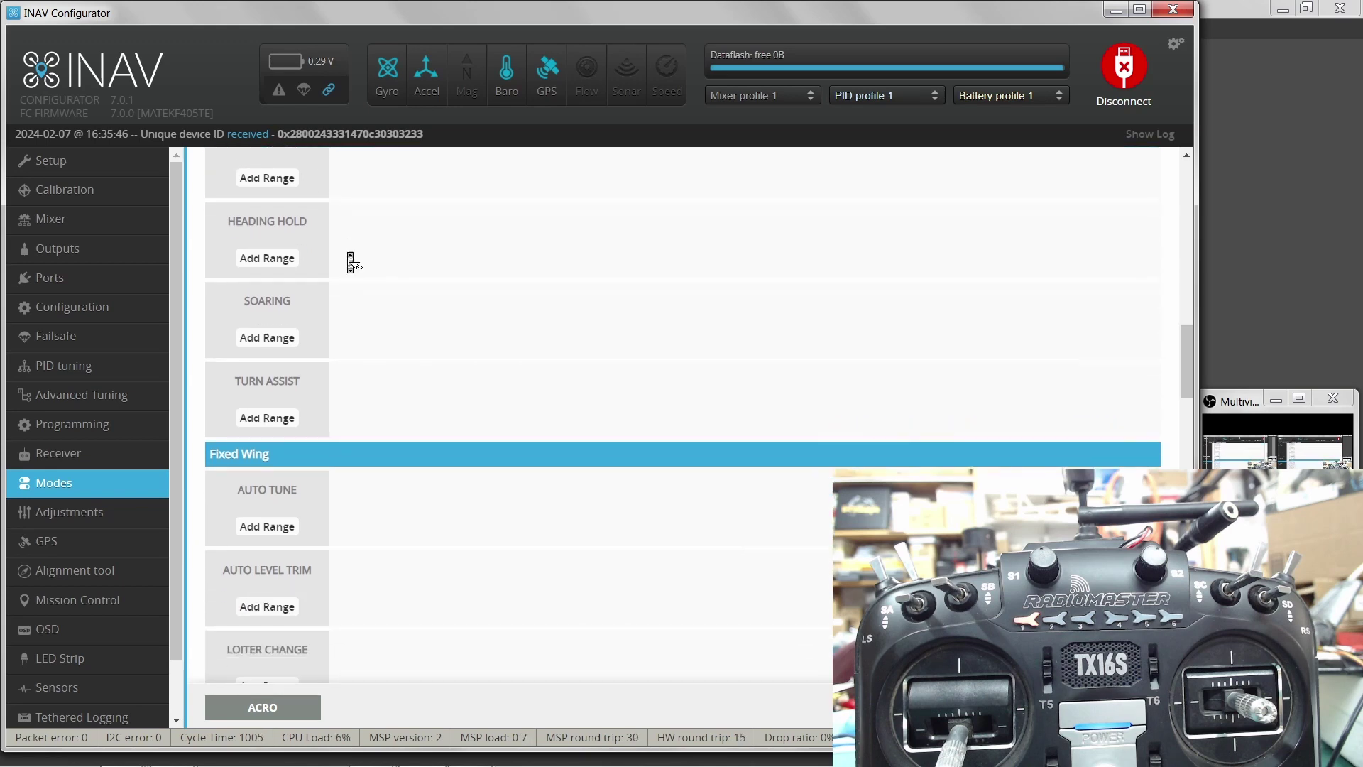
{"action": "scroll", "coordinate": [352, 263], "scroll_direction": "up", "scroll_amount": 3}
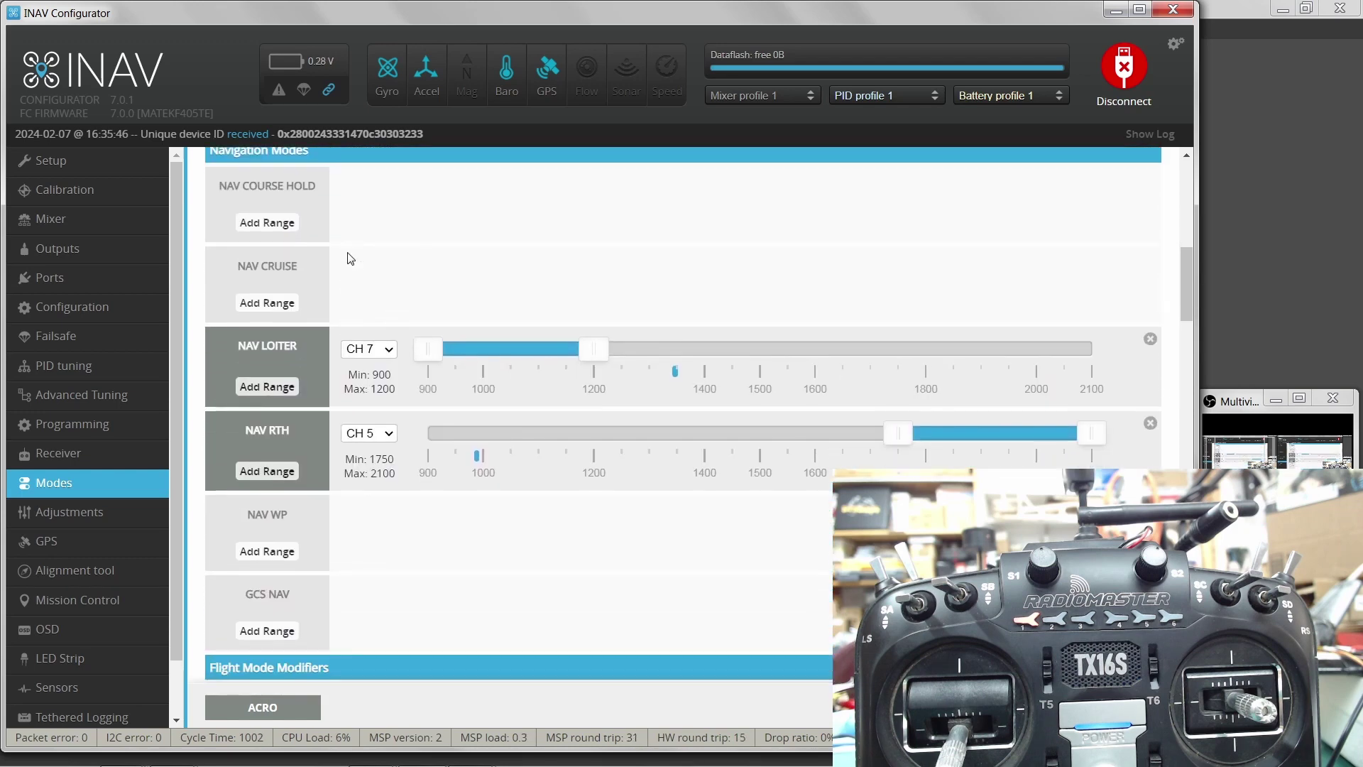
{"action": "middle_click", "coordinate": [292, 281]}
{"action": "scroll", "coordinate": [304, 297], "scroll_direction": "down", "scroll_amount": 5}
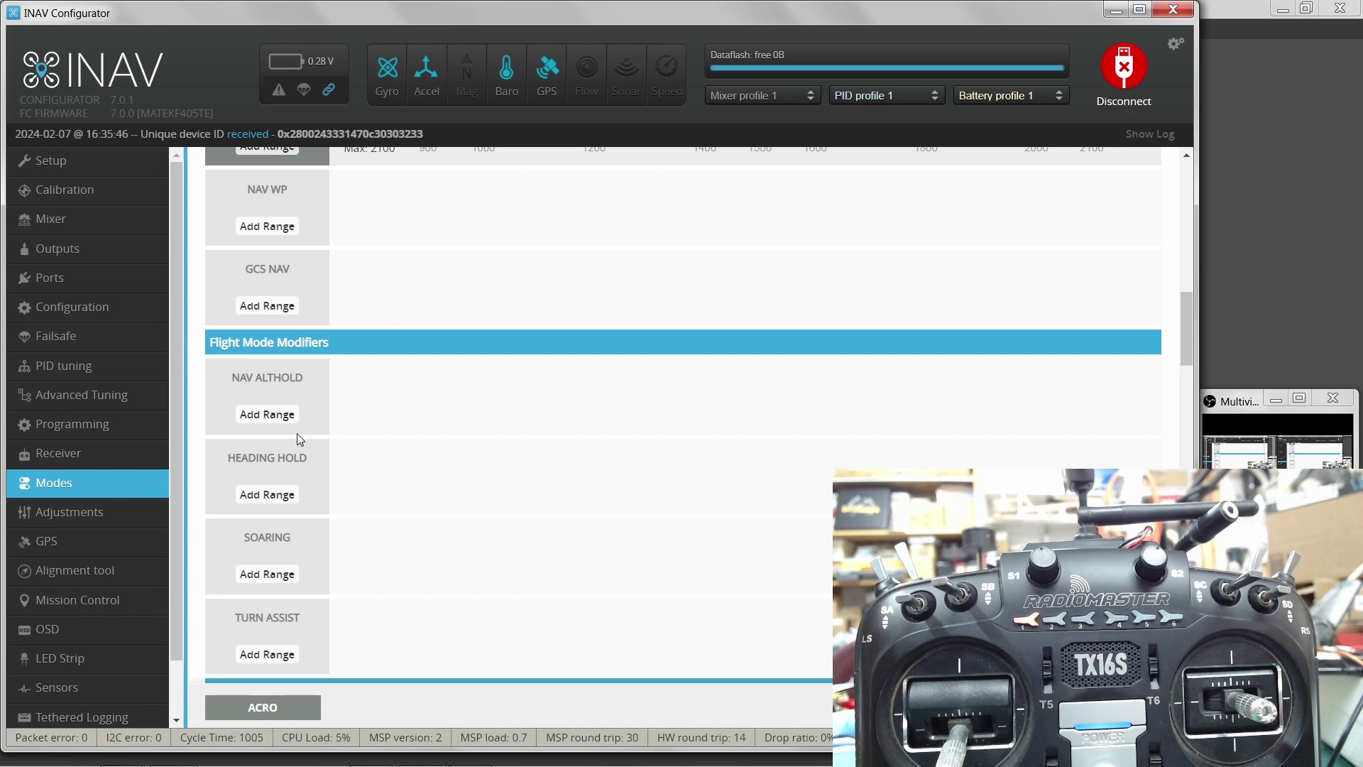
{"action": "scroll", "coordinate": [394, 223], "scroll_direction": "up", "scroll_amount": 2}
{"action": "scroll", "coordinate": [394, 223], "scroll_direction": "down", "scroll_amount": 2}
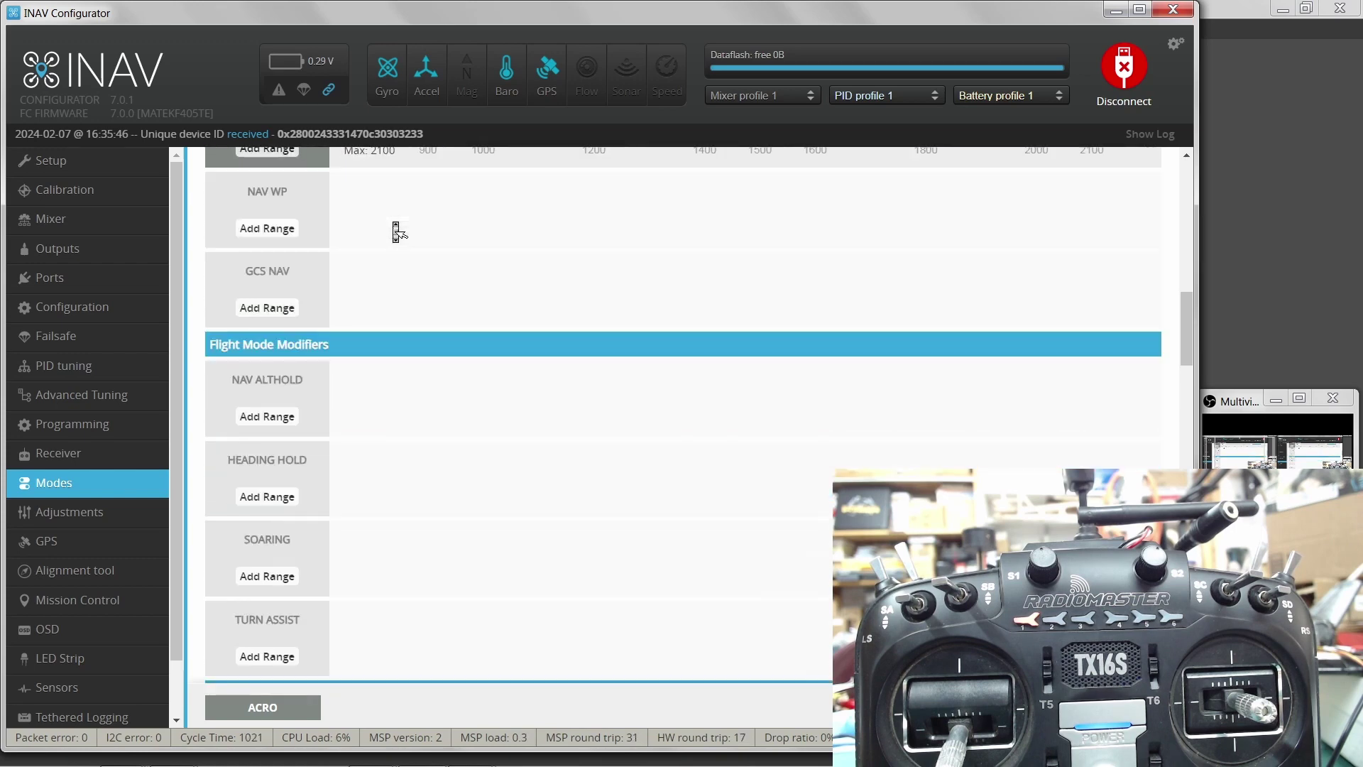
{"action": "scroll", "coordinate": [396, 231], "scroll_direction": "down", "scroll_amount": 2}
{"action": "scroll", "coordinate": [396, 231], "scroll_direction": "down", "scroll_amount": 1}
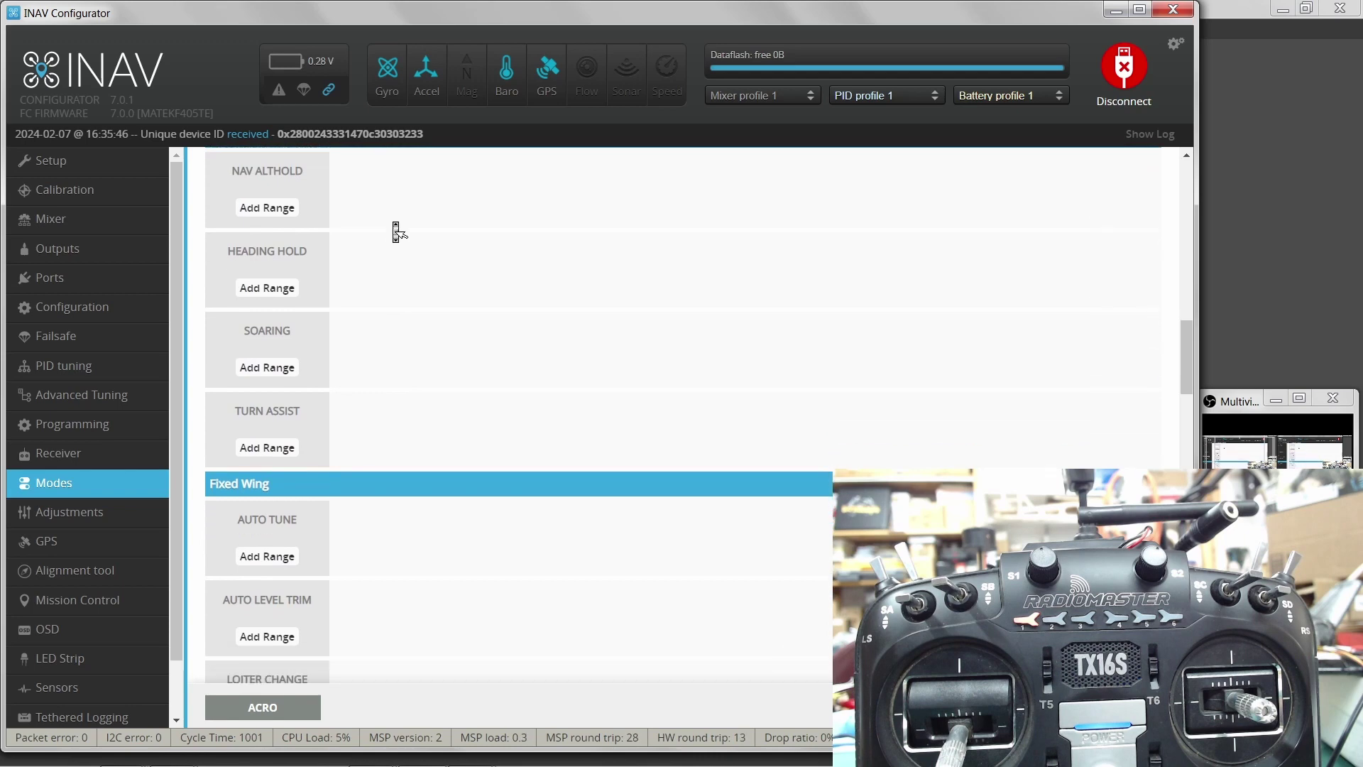
{"action": "scroll", "coordinate": [396, 231], "scroll_direction": "down", "scroll_amount": 2}
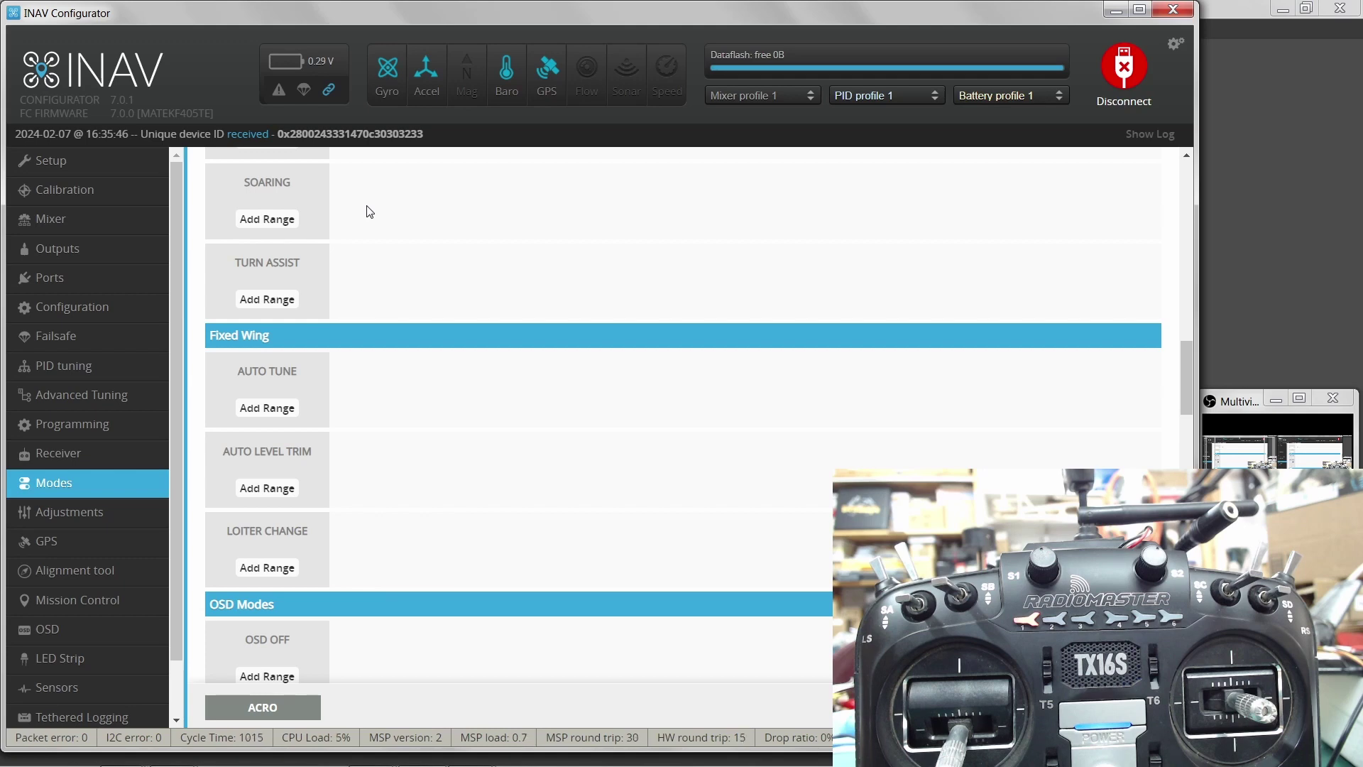
{"action": "scroll", "coordinate": [369, 211], "scroll_direction": "down", "scroll_amount": 1}
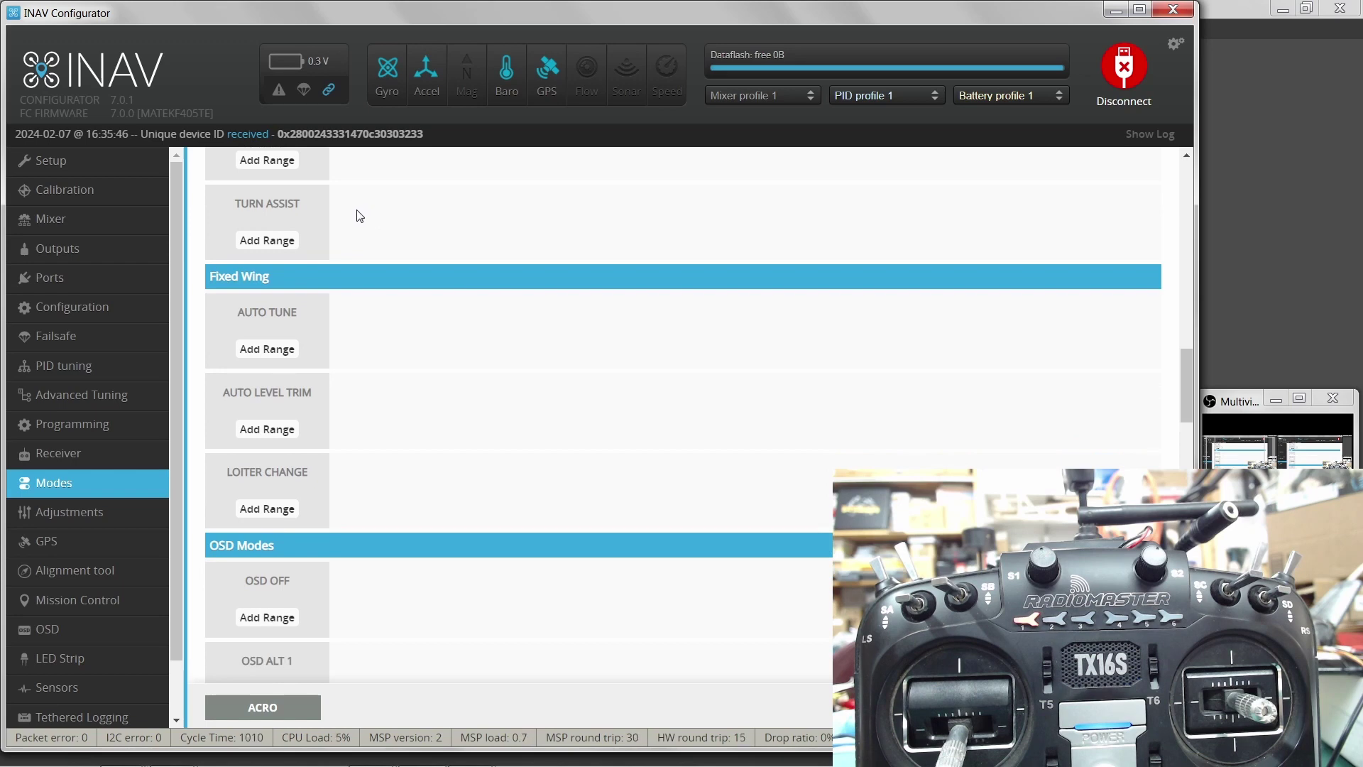
Add a range on CH 6 for the AUTO TUNE fixed-wing mode, running from 900 to 1200
{"action": "scroll", "coordinate": [360, 215], "scroll_direction": "down", "scroll_amount": 2}
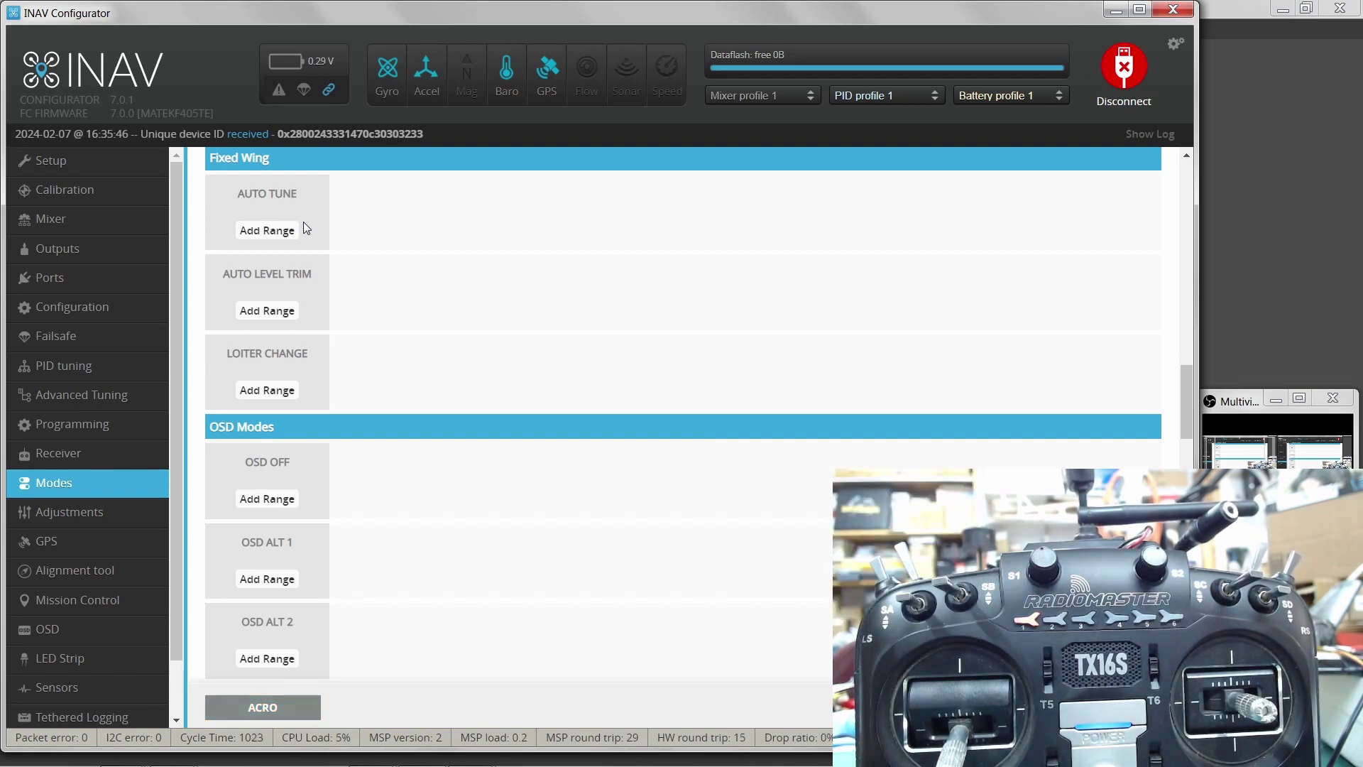
{"action": "left_click", "coordinate": [286, 234]}
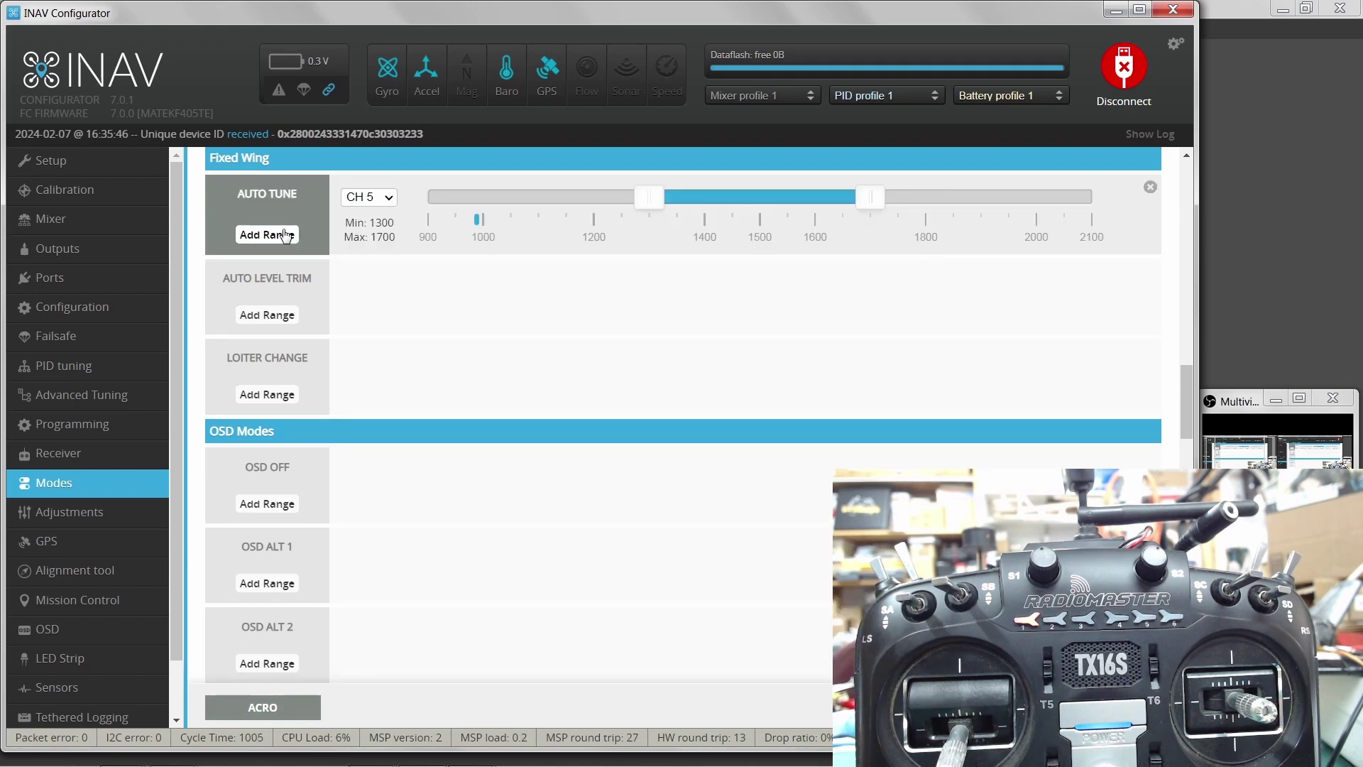
{"action": "left_click", "coordinate": [388, 198]}
{"action": "left_click", "coordinate": [374, 244]}
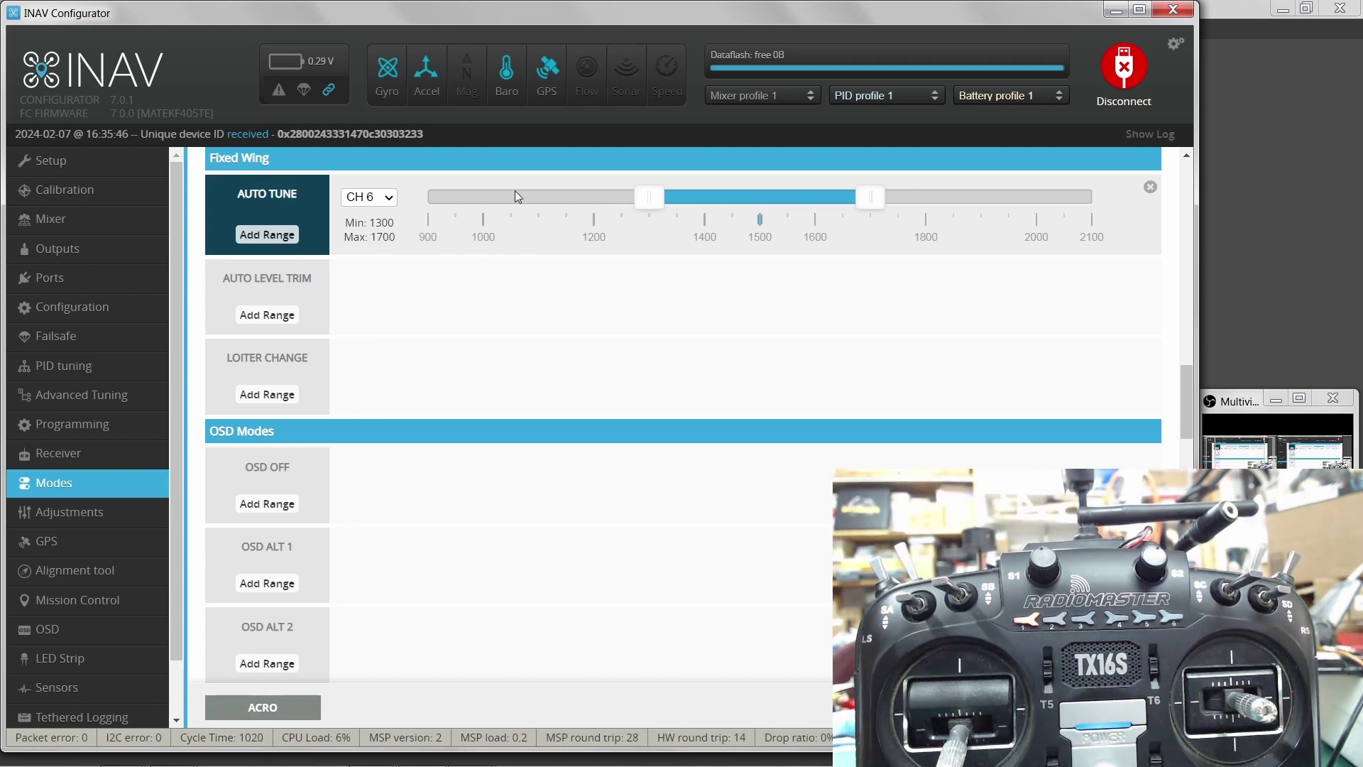
{"action": "left_click_drag", "start_coordinate": [649, 199], "coordinate": [398, 249]}
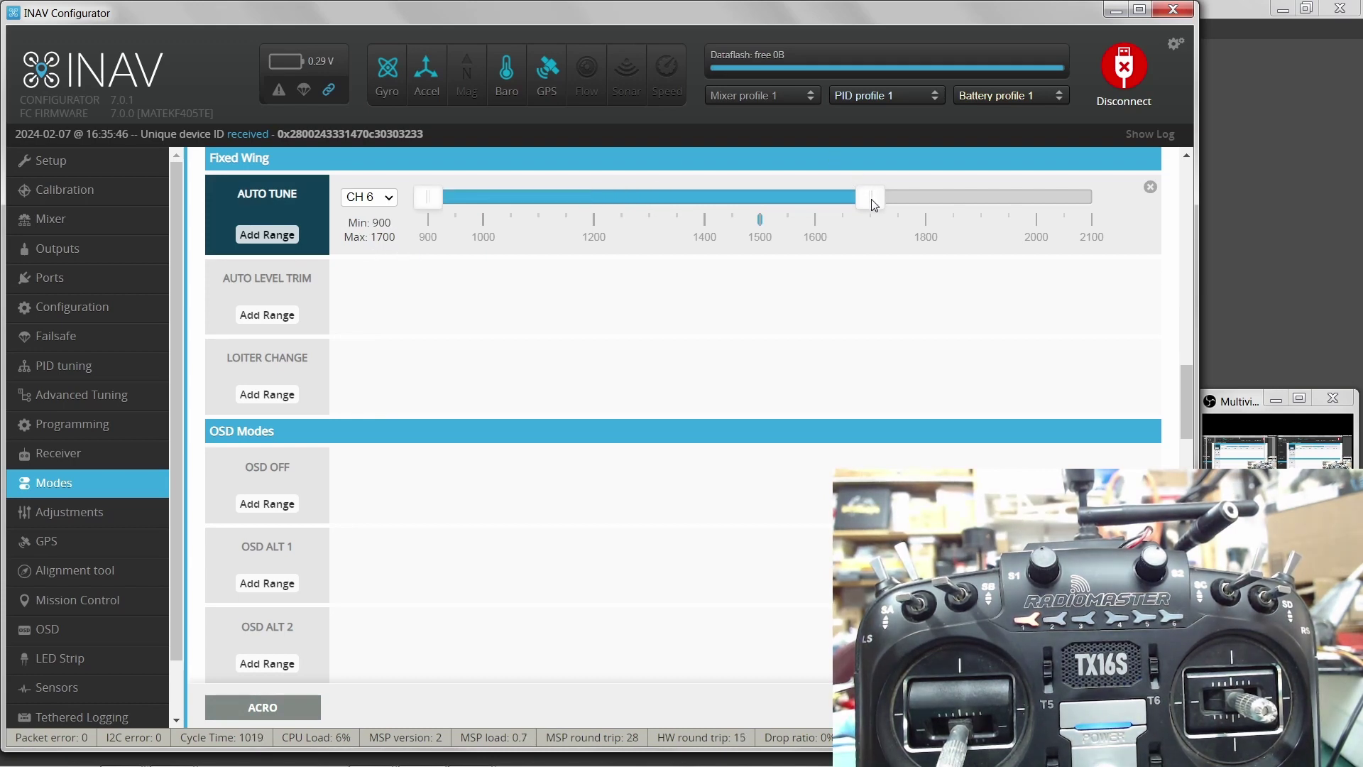
{"action": "left_click_drag", "start_coordinate": [873, 197], "coordinate": [598, 191]}
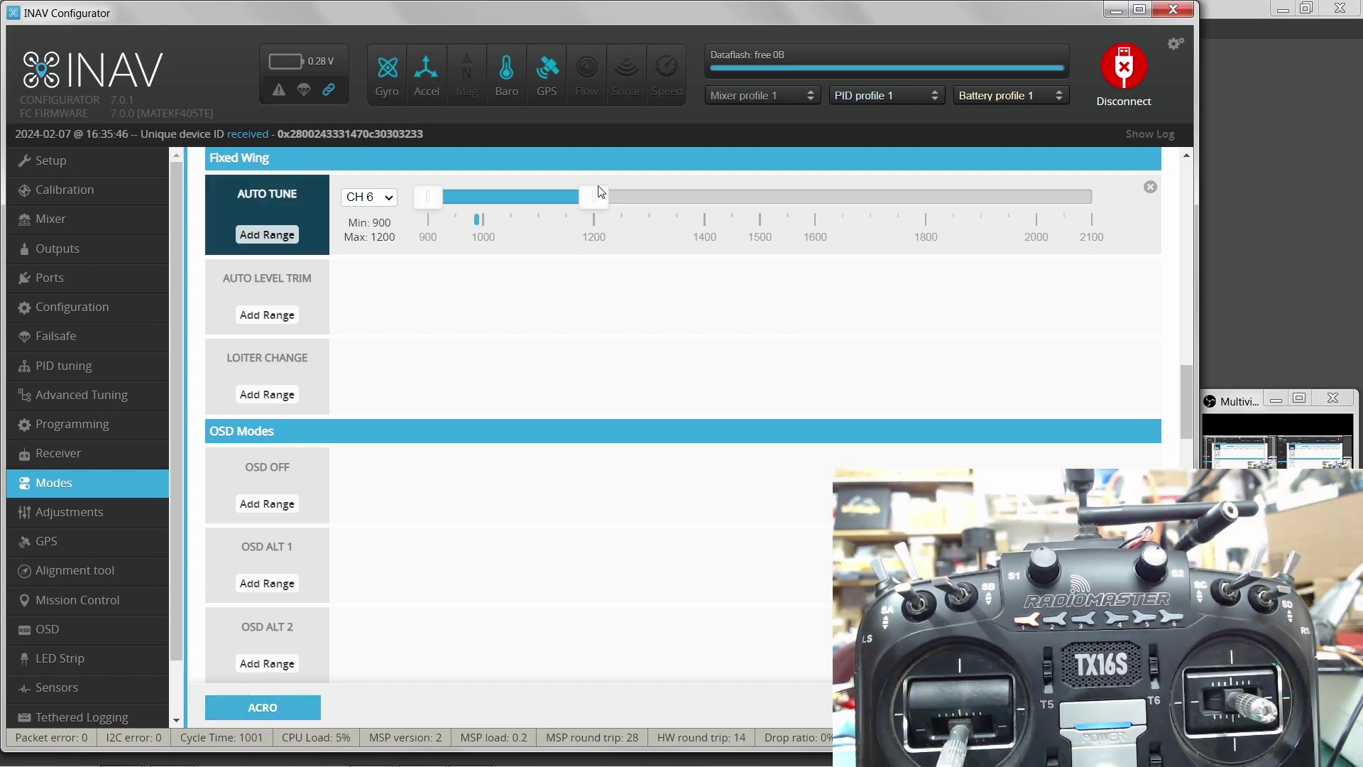
Add a range on CH 6 for the AUTO LEVEL TRIM fixed-wing mode, running from 1800 to 2100
{"action": "scroll", "coordinate": [402, 288], "scroll_direction": "down", "scroll_amount": 1}
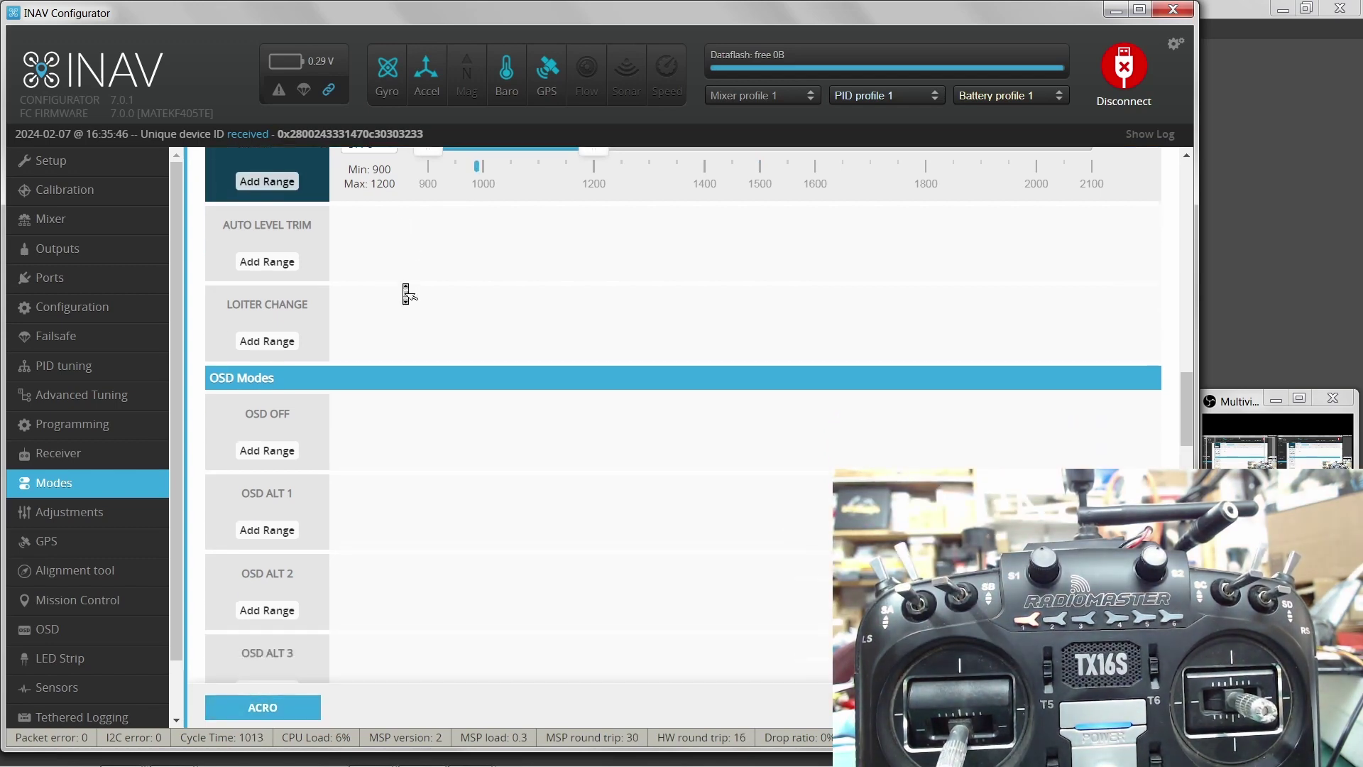
{"action": "left_click", "coordinate": [267, 256]}
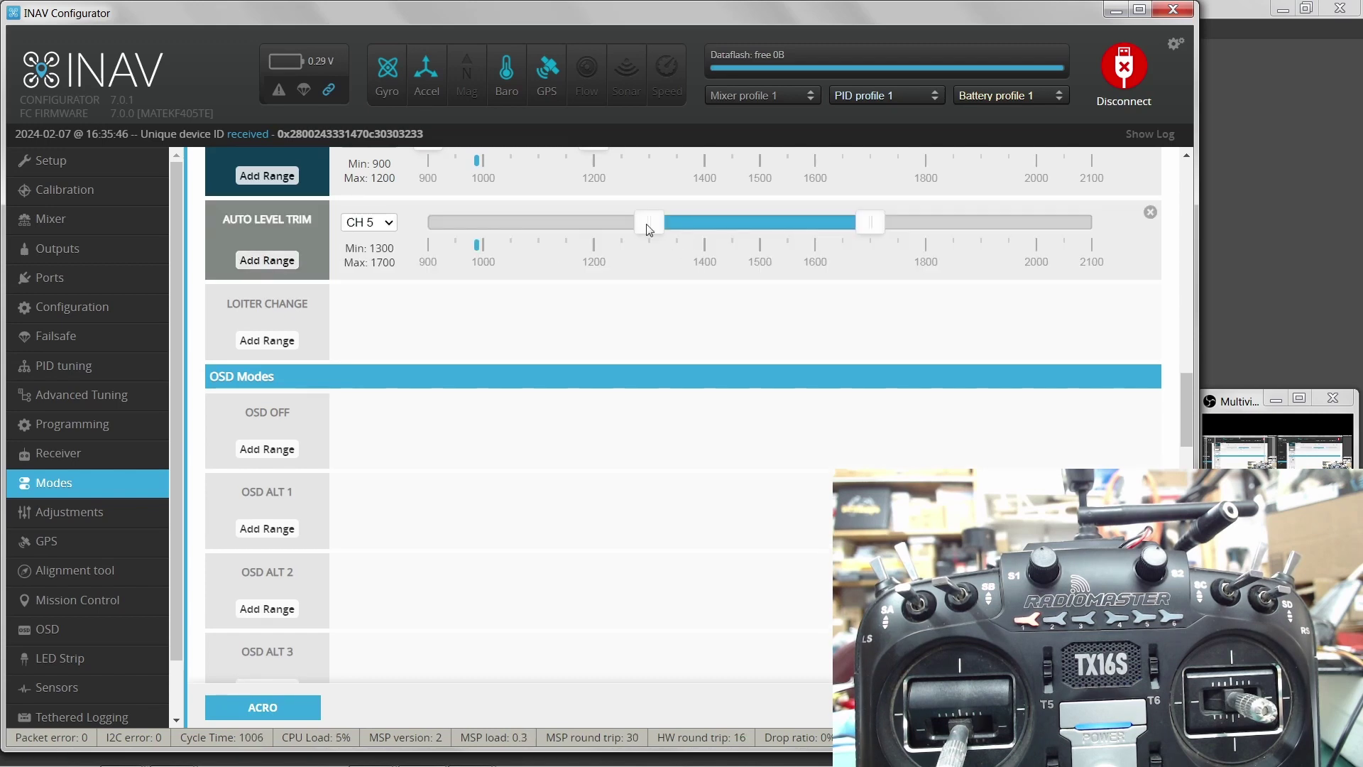
{"action": "left_click", "coordinate": [385, 227]}
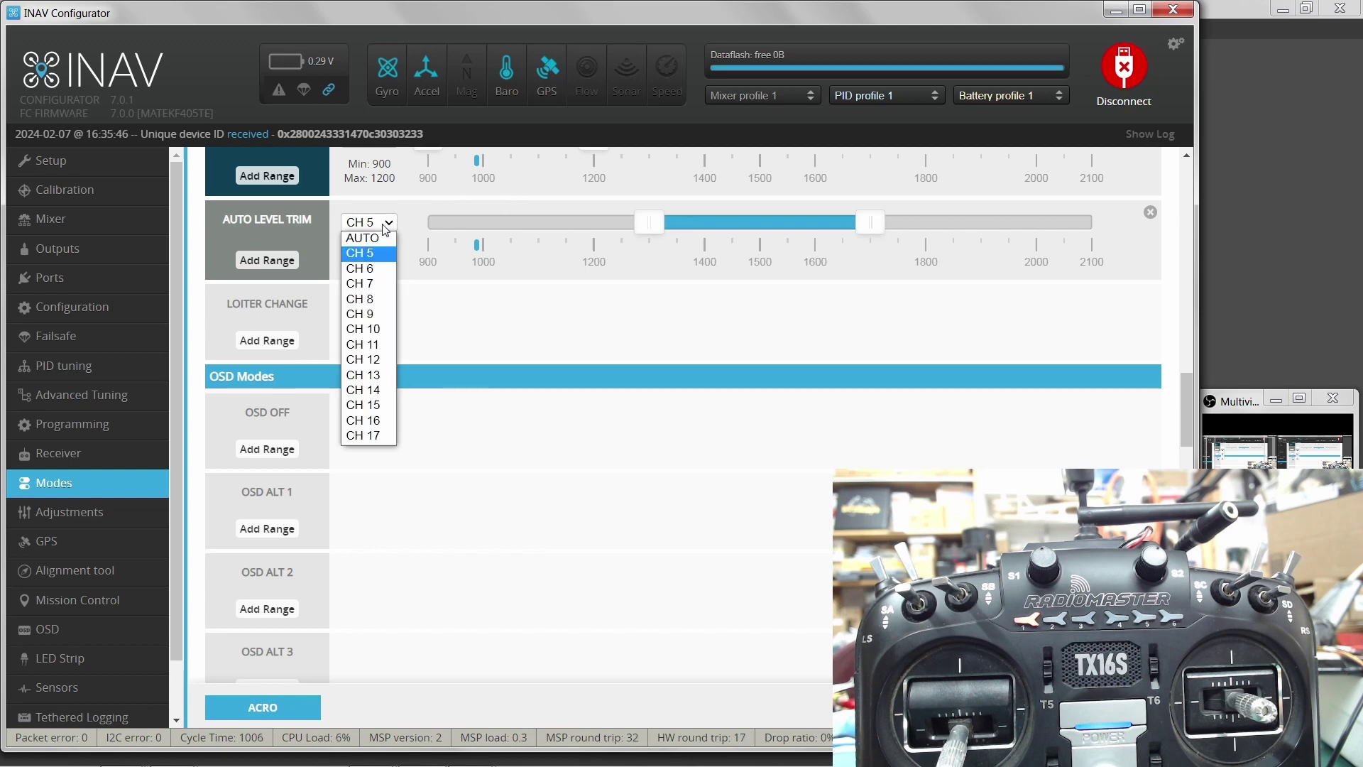
{"action": "left_click", "coordinate": [380, 268]}
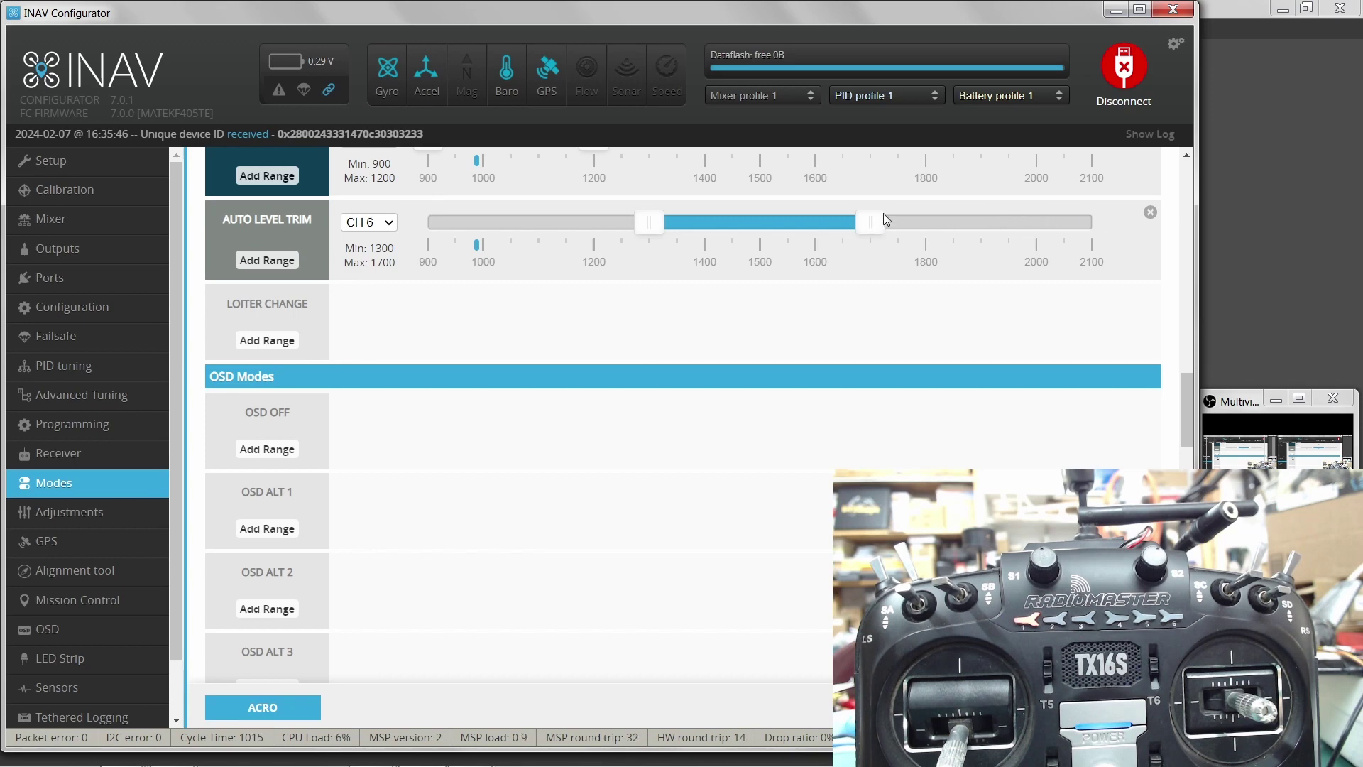
{"action": "left_click_drag", "start_coordinate": [870, 223], "coordinate": [1199, 237]}
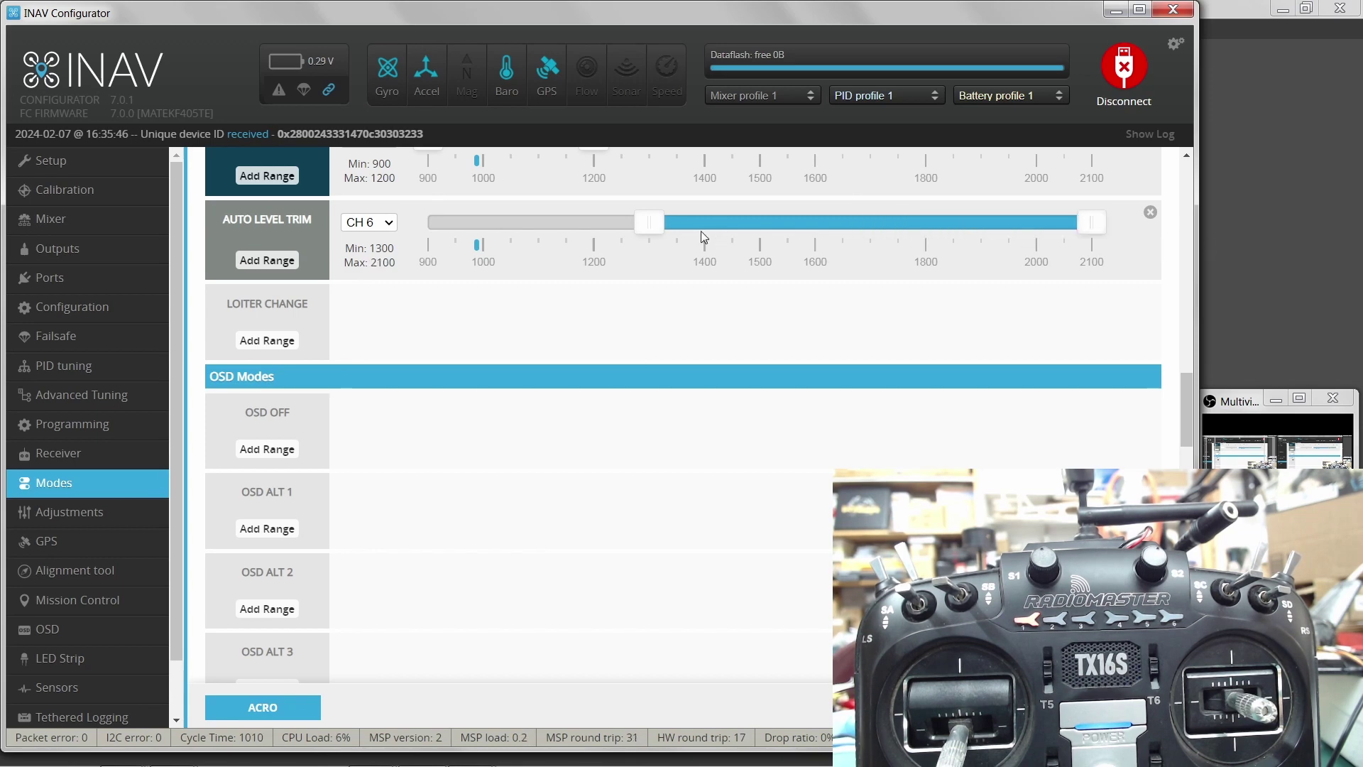
{"action": "left_click_drag", "start_coordinate": [649, 224], "coordinate": [934, 230]}
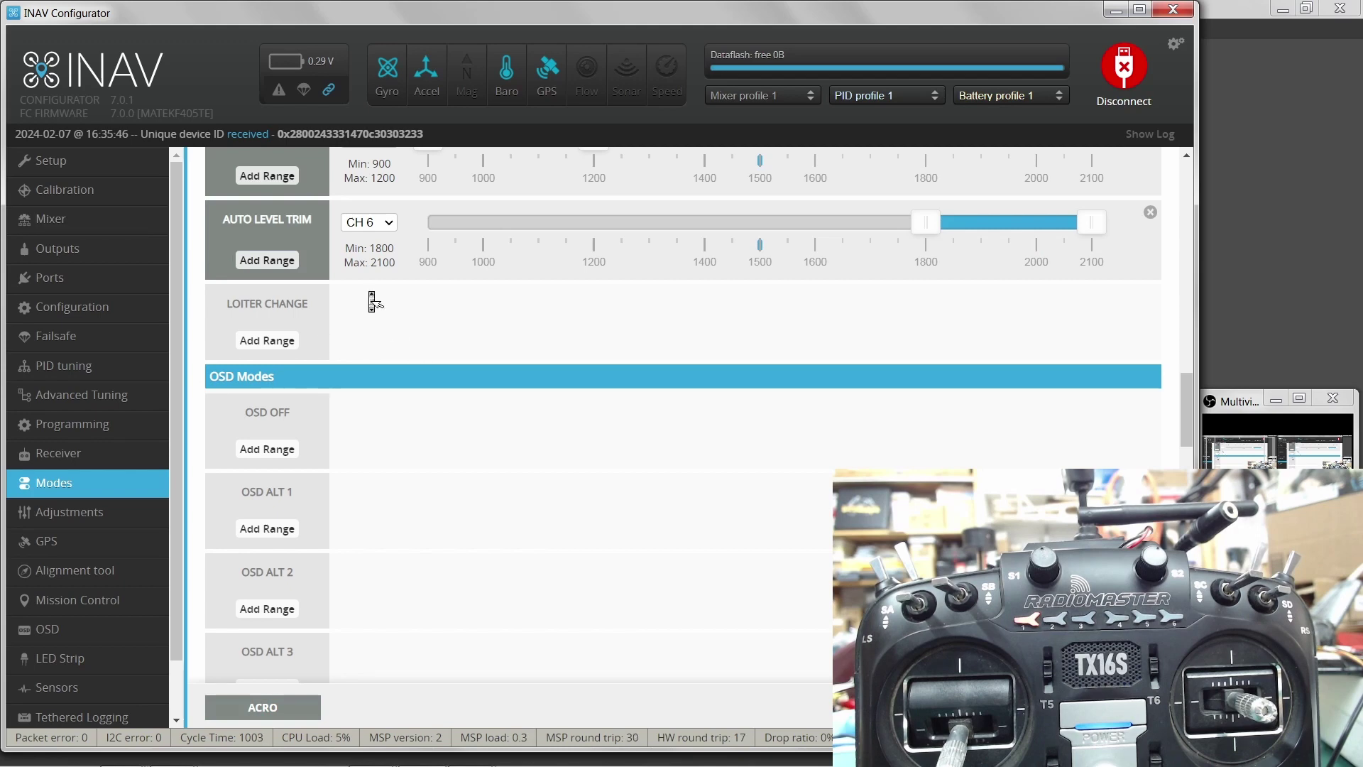
Add a range on CH 10 for the OSD OFF mode, running from 1850 to 2100
{"action": "scroll", "coordinate": [372, 302], "scroll_direction": "down", "scroll_amount": 1}
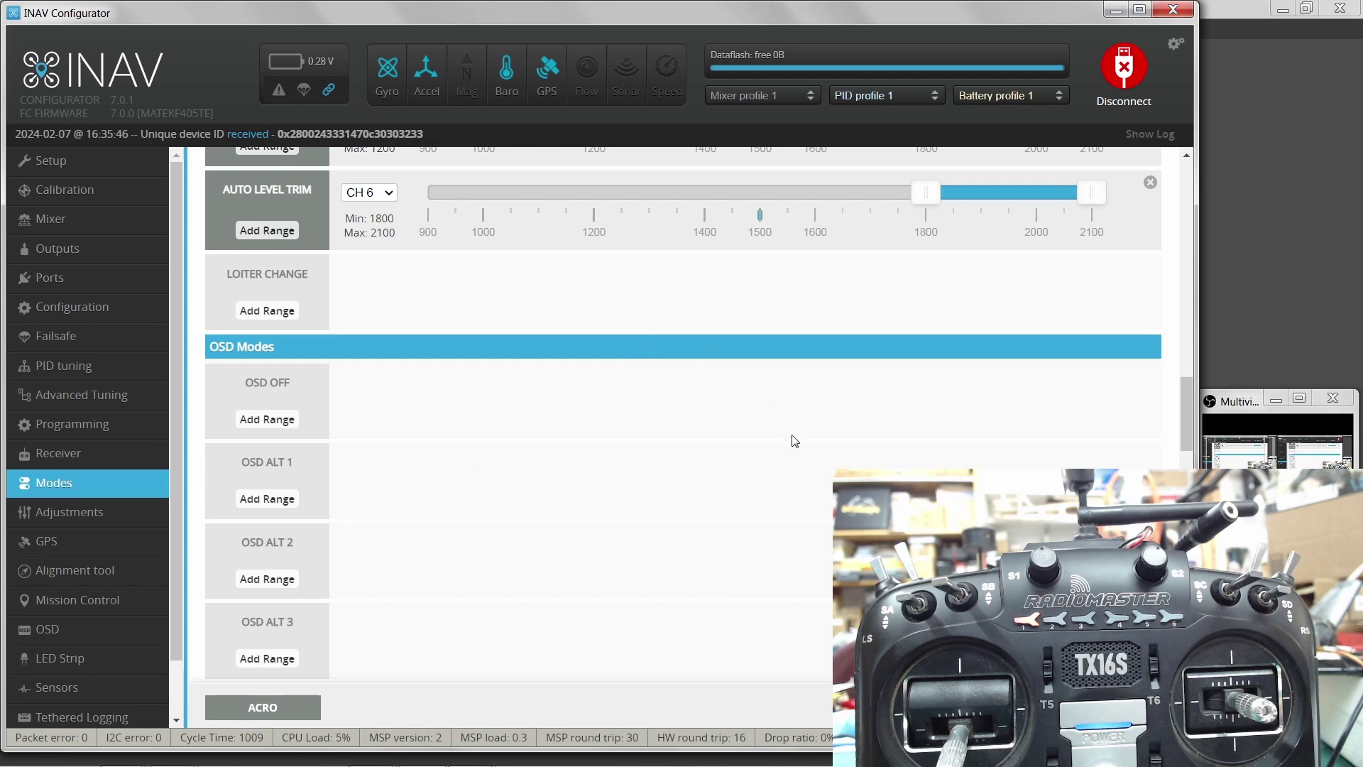
{"action": "middle_click", "coordinate": [487, 338]}
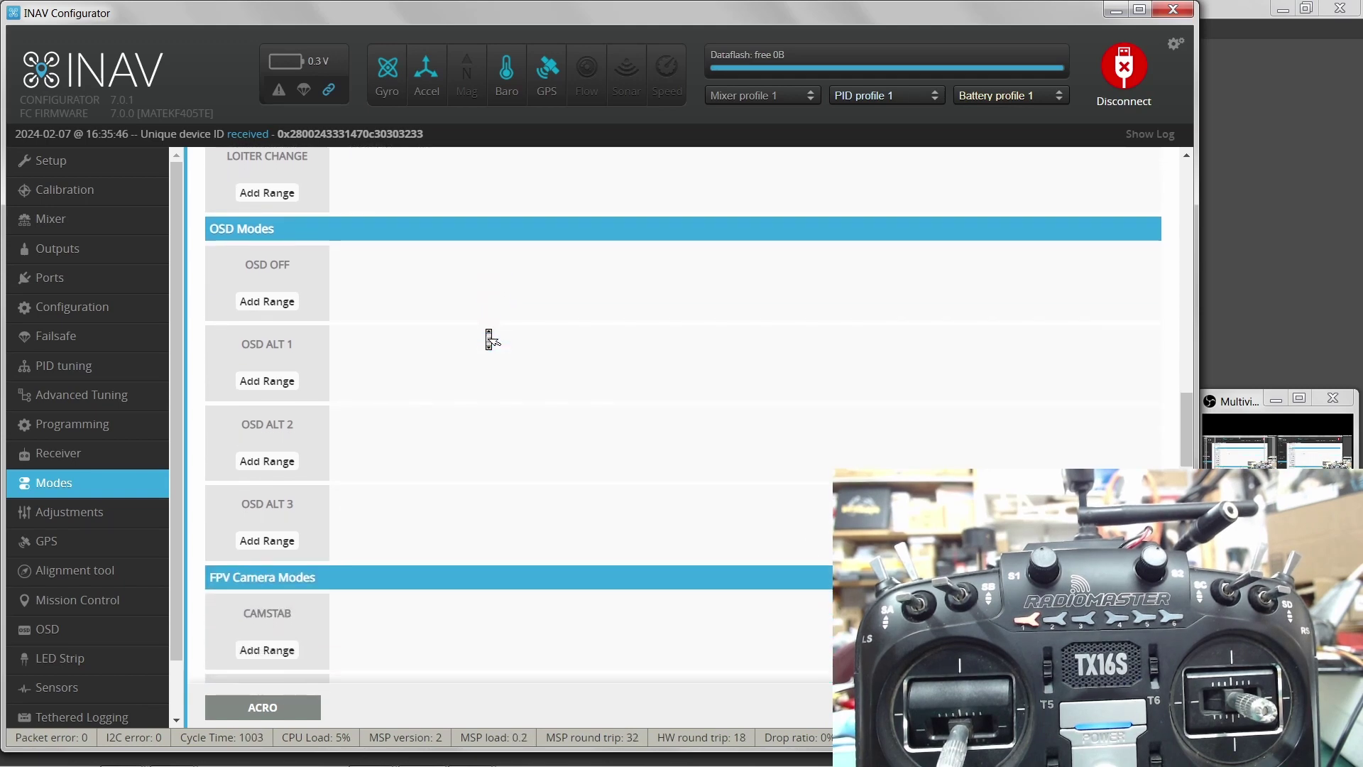
{"action": "middle_click", "coordinate": [488, 335]}
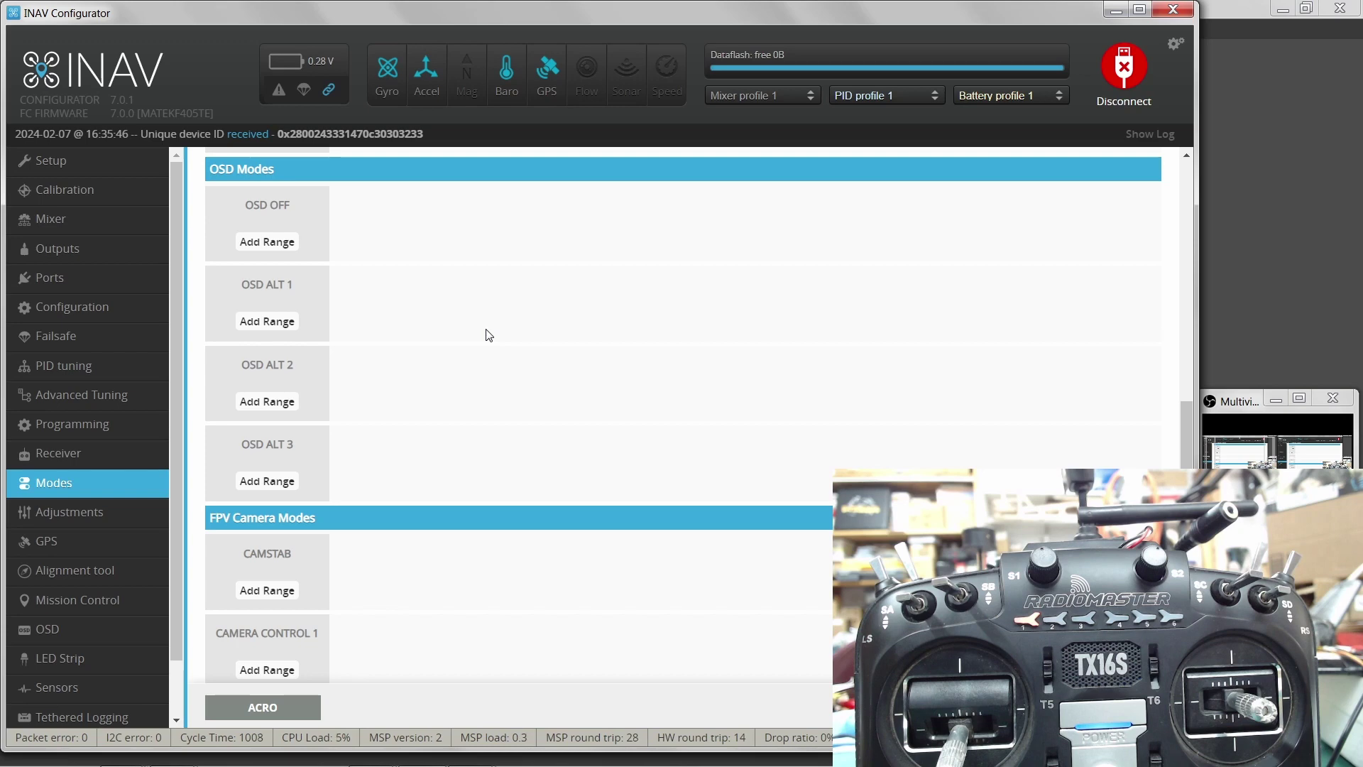
{"action": "left_click", "coordinate": [281, 242]}
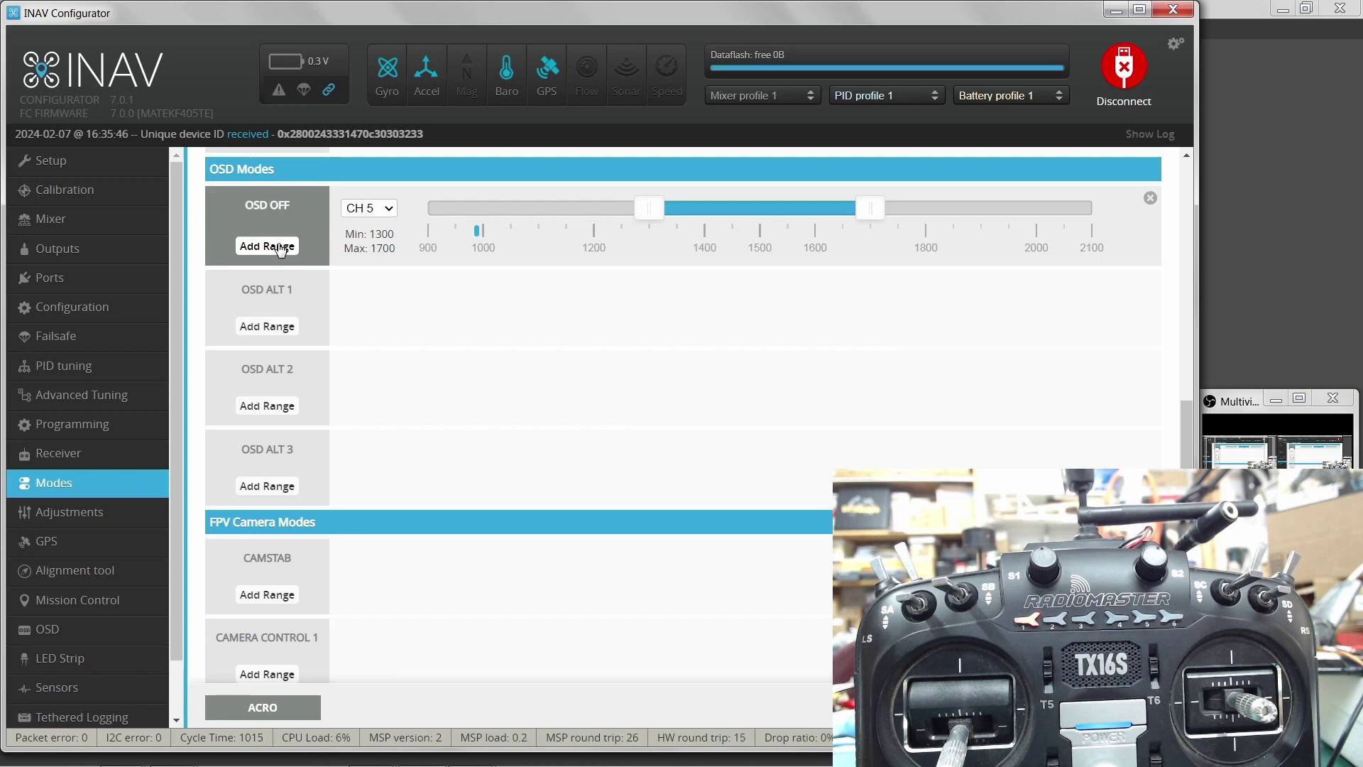
{"action": "left_click", "coordinate": [388, 208]}
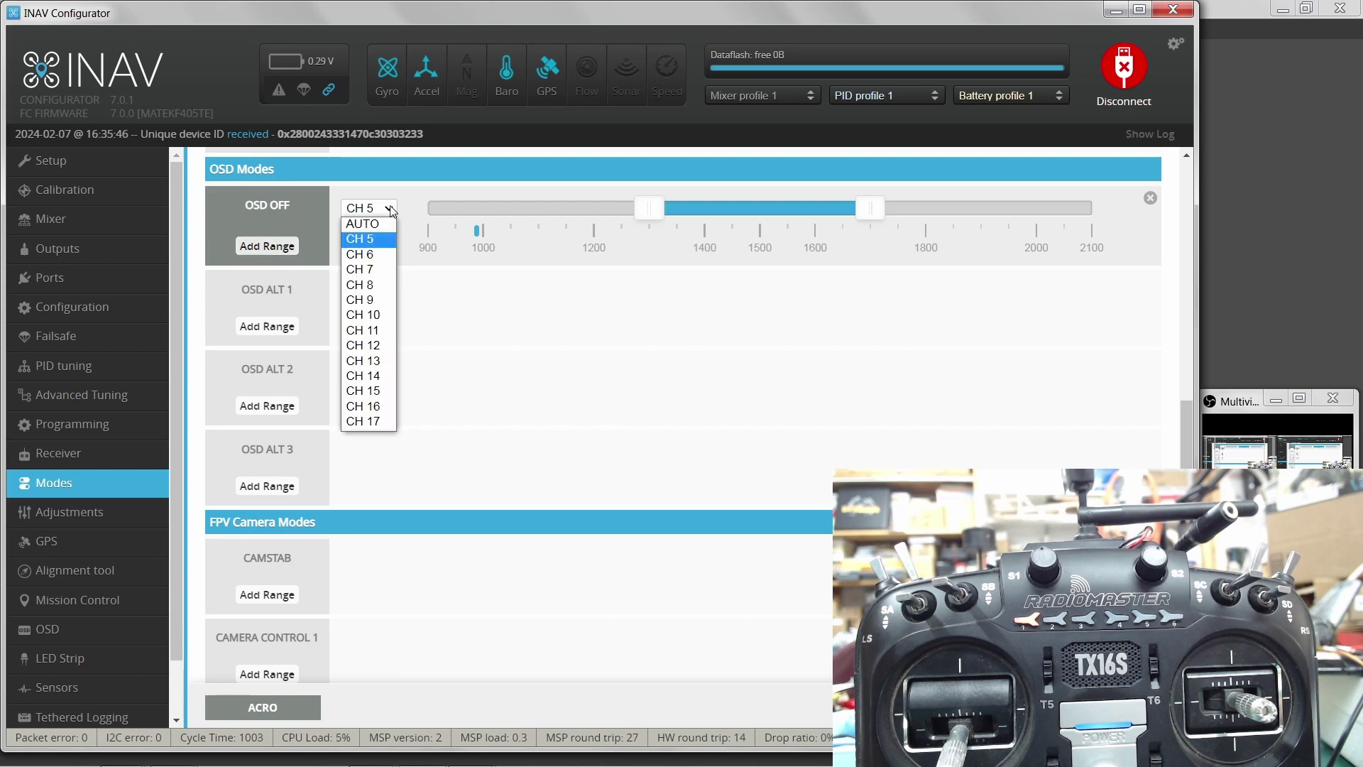
{"action": "left_click", "coordinate": [366, 317]}
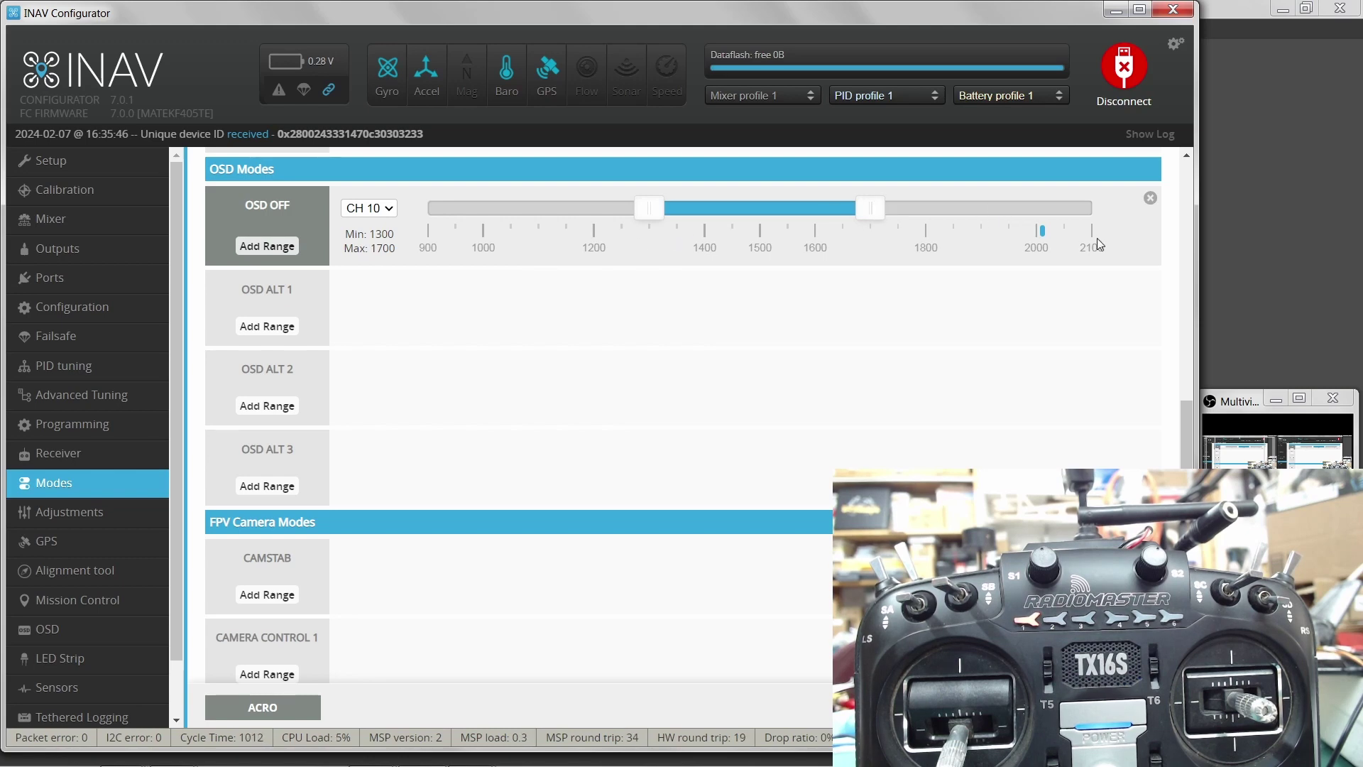
{"action": "left_click", "coordinate": [1077, 208]}
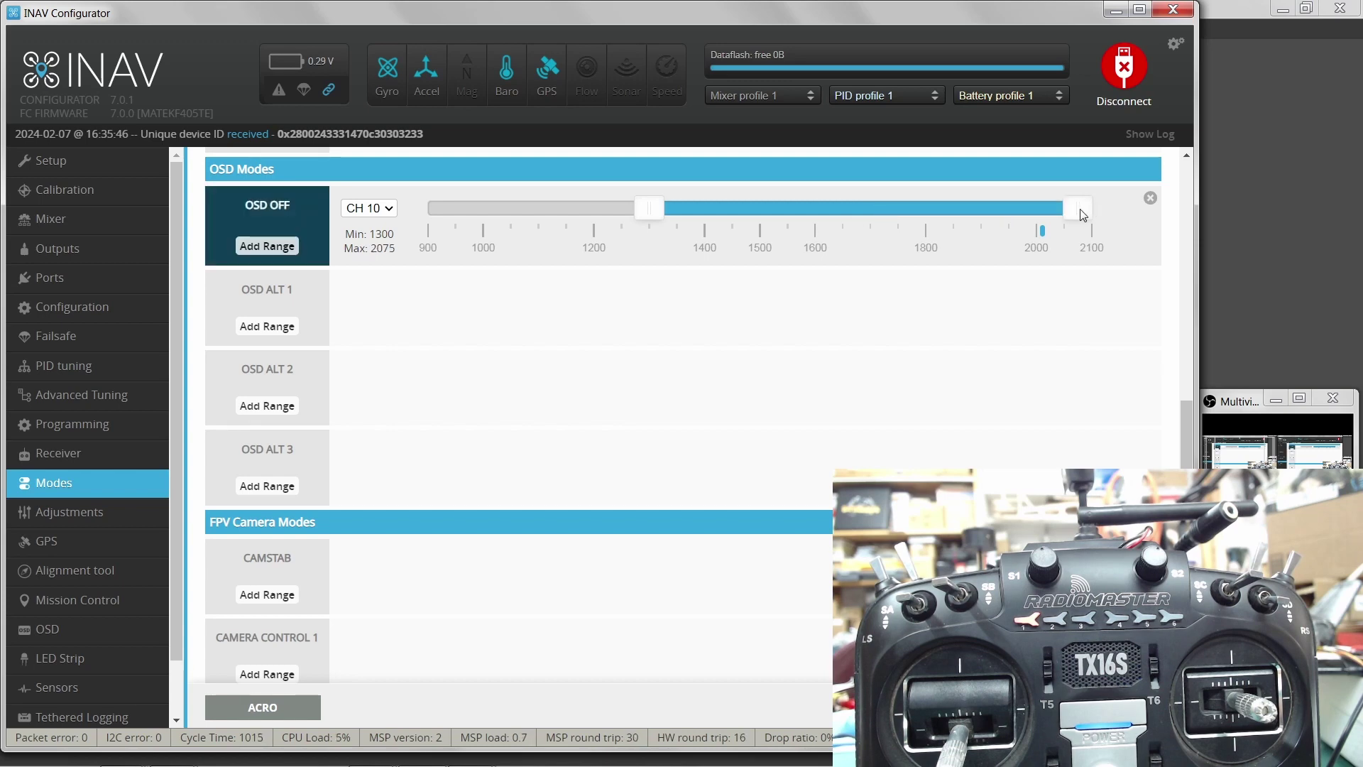
{"action": "left_click", "coordinate": [1091, 213]}
{"action": "left_click_drag", "start_coordinate": [657, 201], "coordinate": [911, 217]}
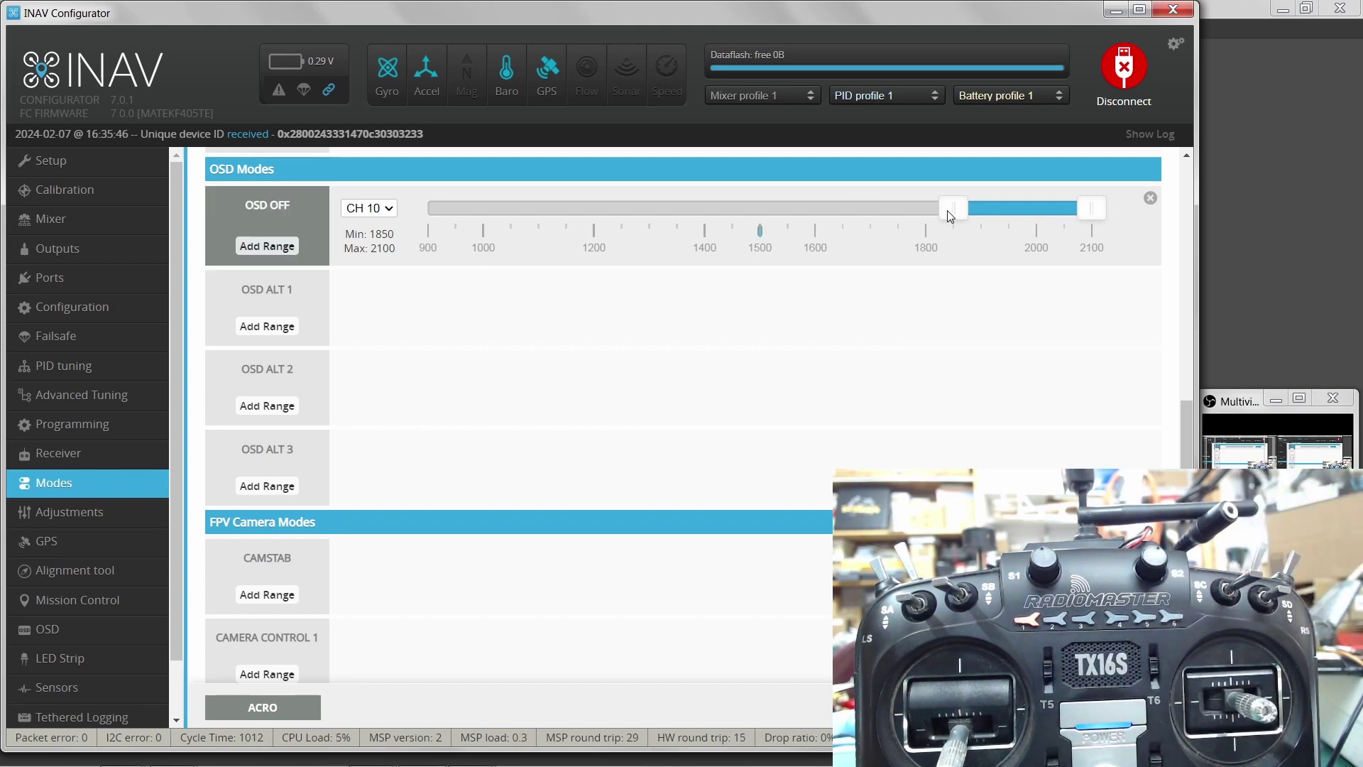
Add a range on CH 10 for the OSD ALT 1 mode, running from 1300 to 1700
{"action": "left_click", "coordinate": [276, 328]}
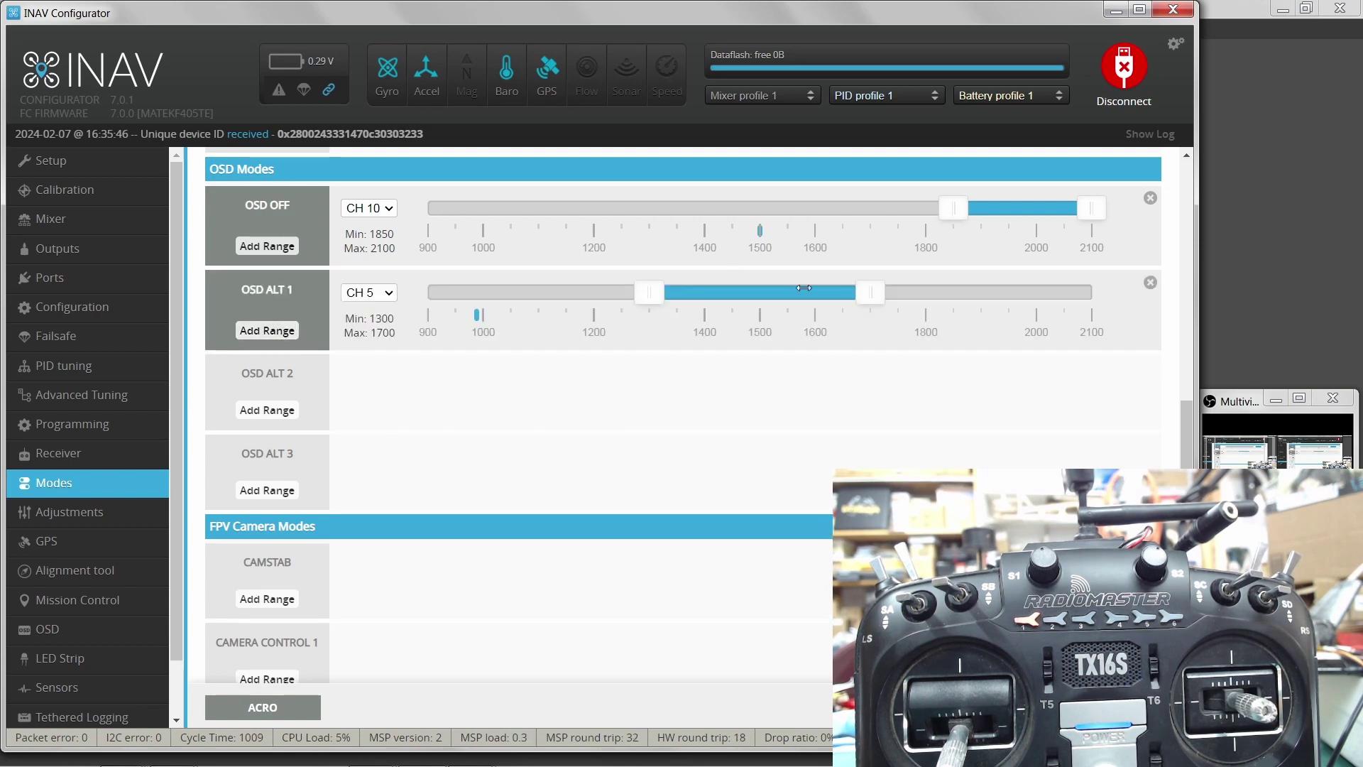
{"action": "left_click", "coordinate": [389, 294]}
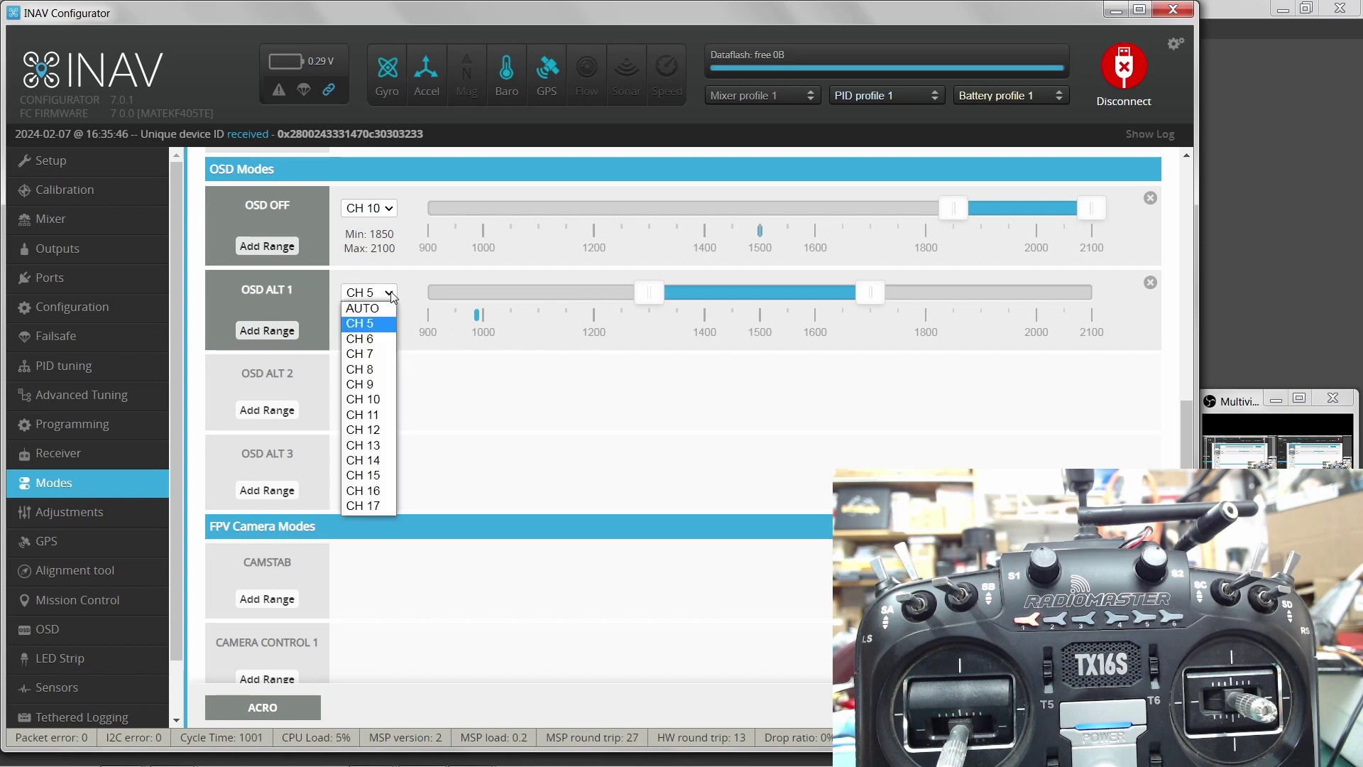
{"action": "left_click", "coordinate": [385, 400]}
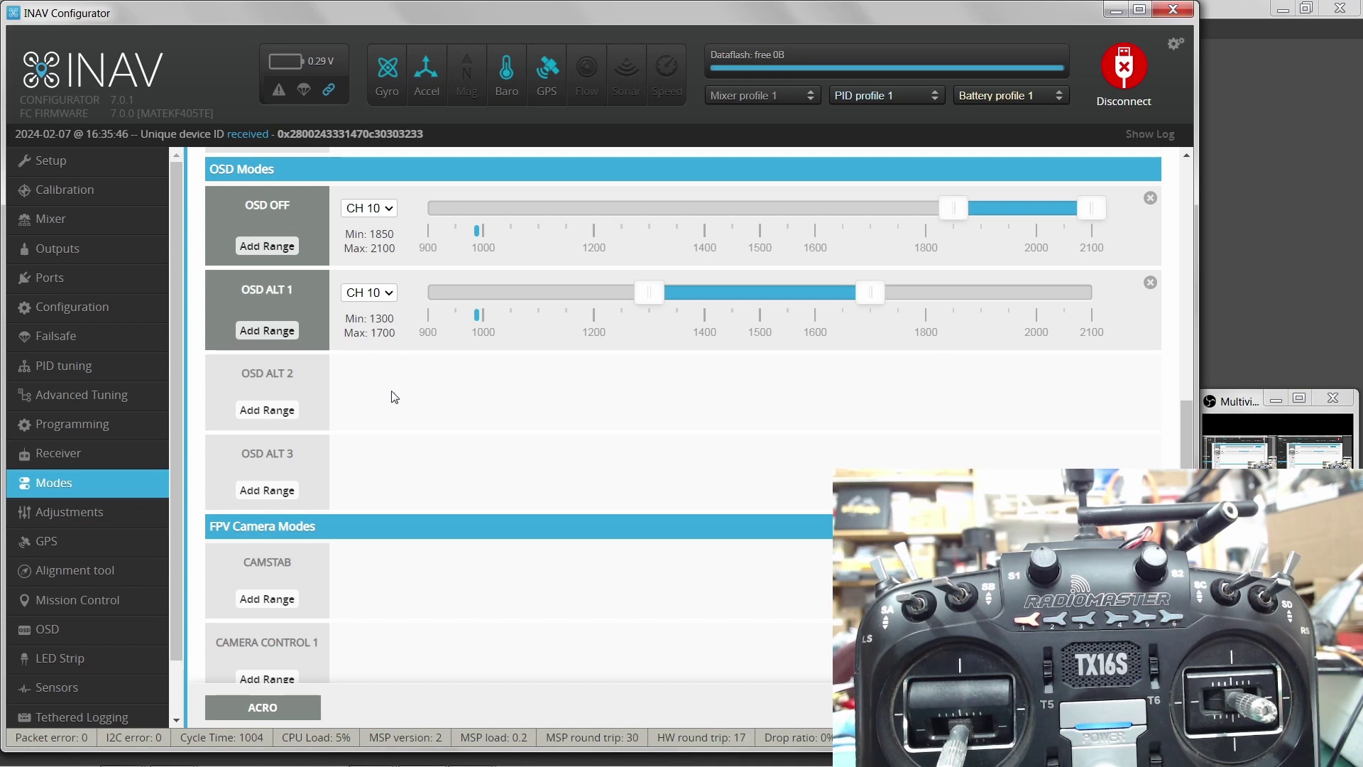
Add a range on CH 9 for the BEEPER mode, running from 1800 to 2100
{"action": "scroll", "coordinate": [395, 397], "scroll_direction": "down", "scroll_amount": 2}
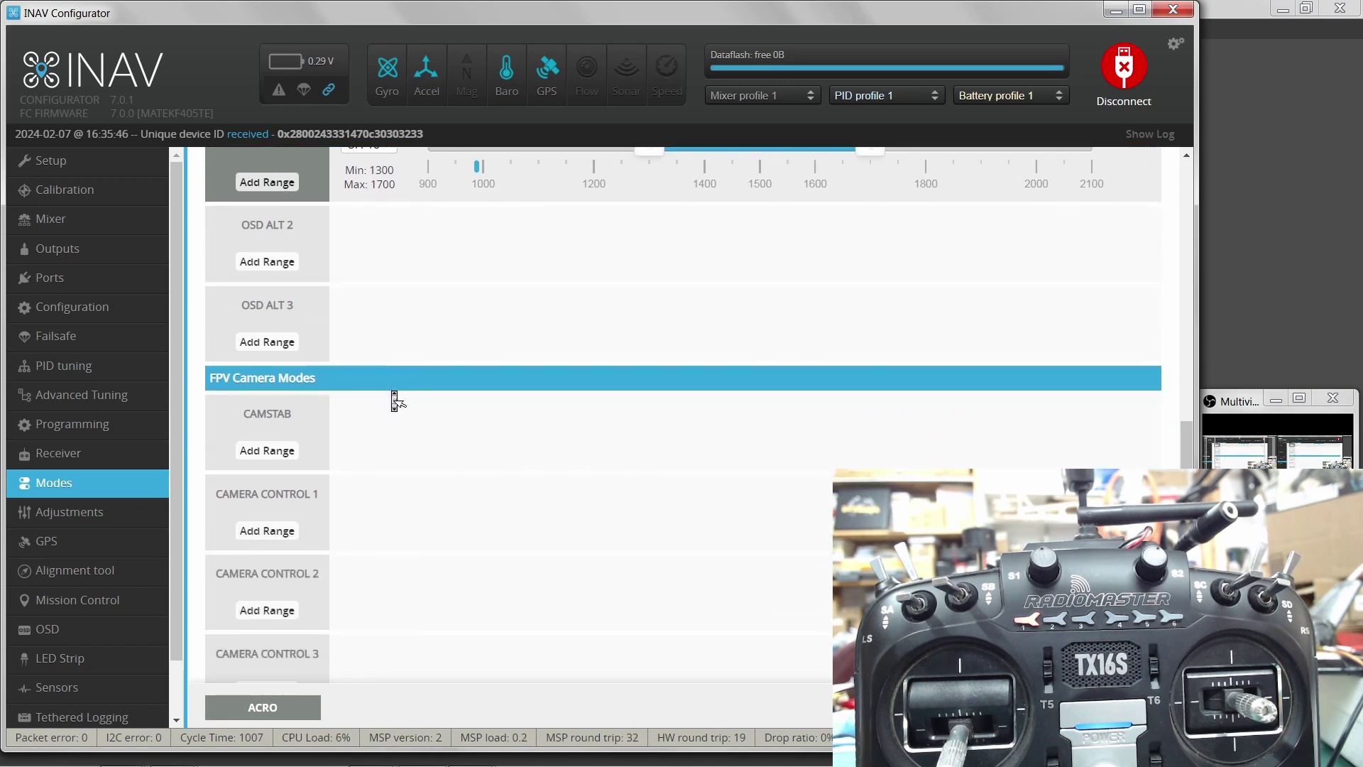
{"action": "scroll", "coordinate": [394, 401], "scroll_direction": "down", "scroll_amount": 3}
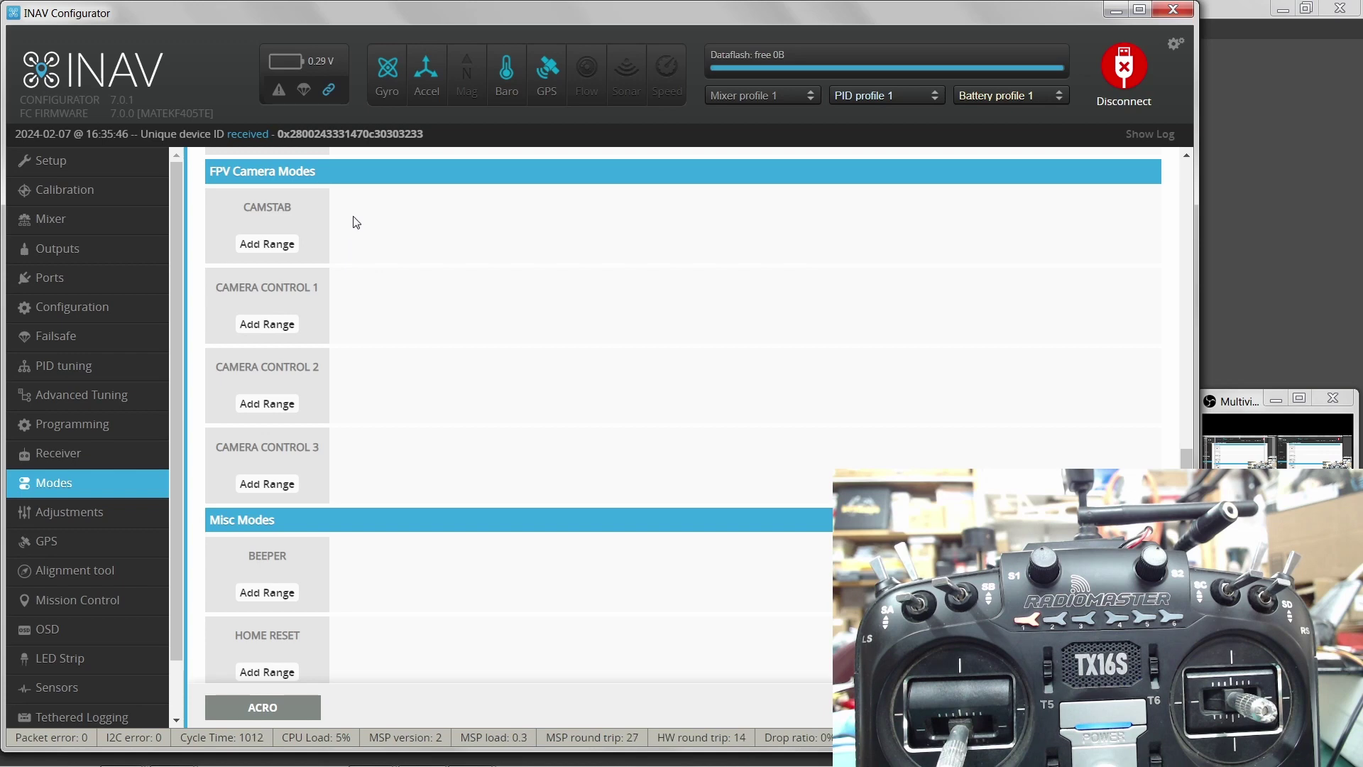
{"action": "middle_click", "coordinate": [355, 242]}
{"action": "scroll", "coordinate": [354, 240], "scroll_direction": "down", "scroll_amount": 1}
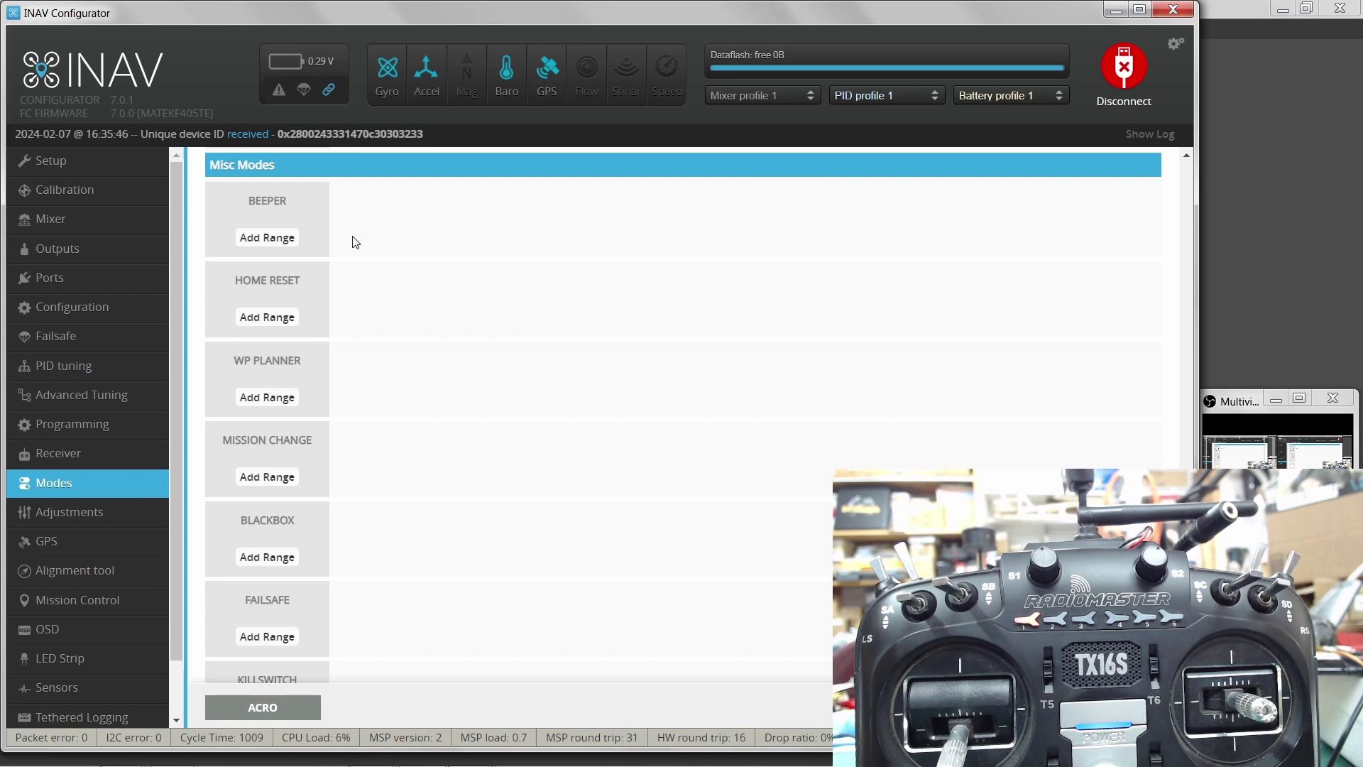
{"action": "left_click", "coordinate": [290, 242]}
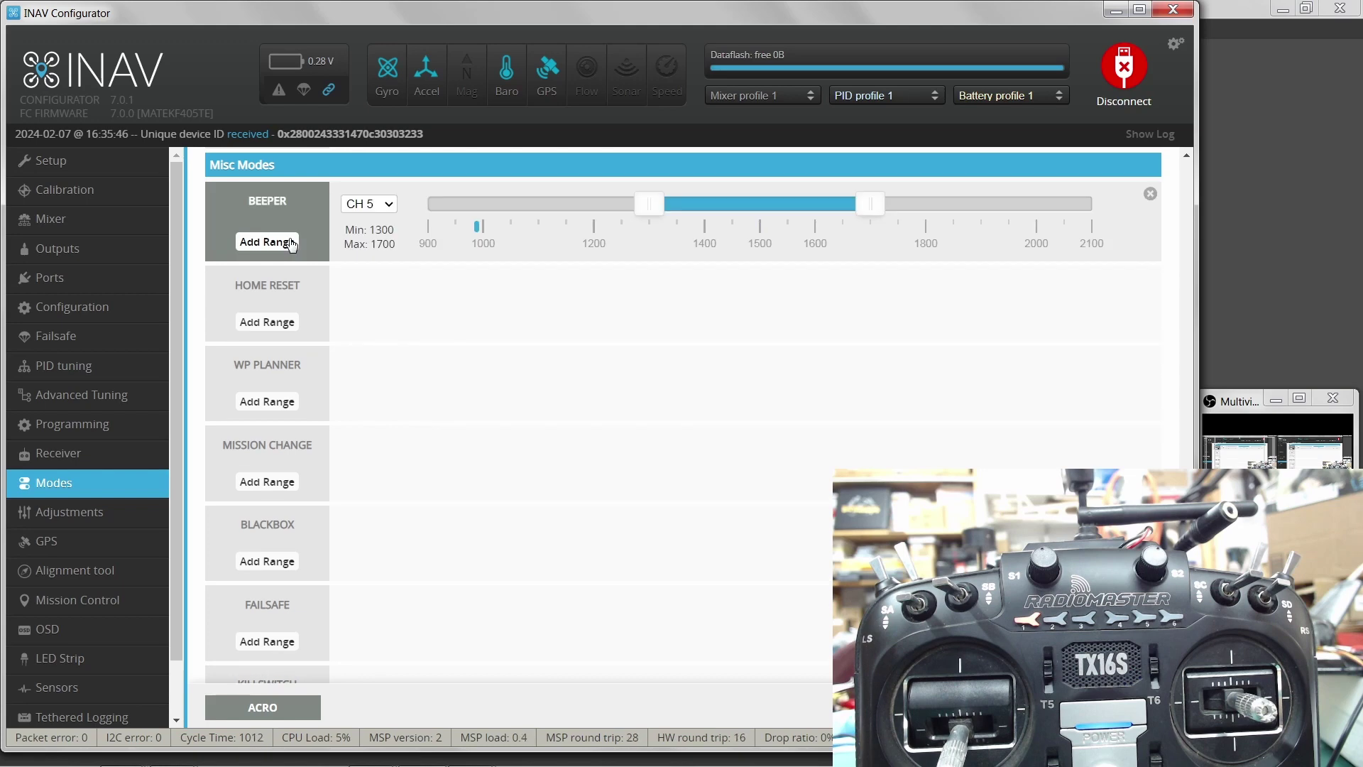
{"action": "left_click", "coordinate": [389, 206]}
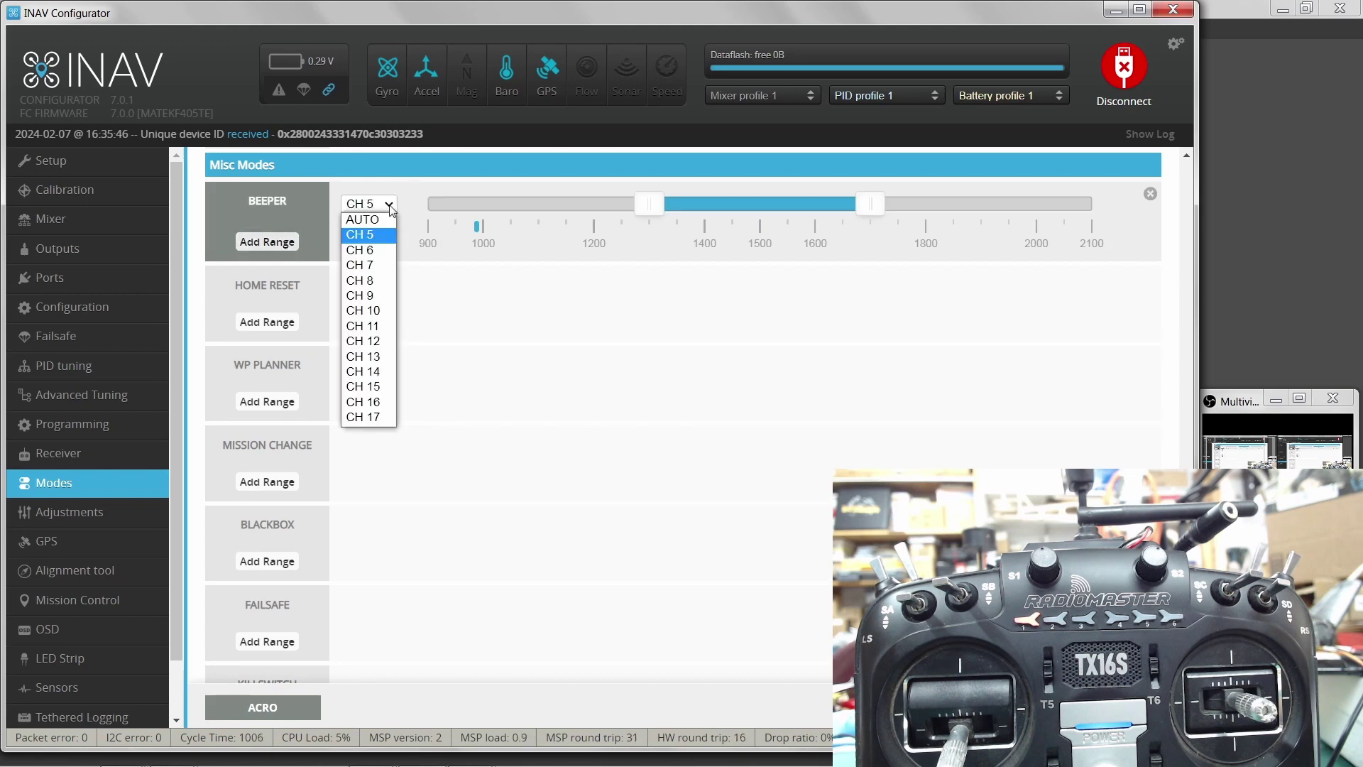
{"action": "left_click", "coordinate": [389, 295]}
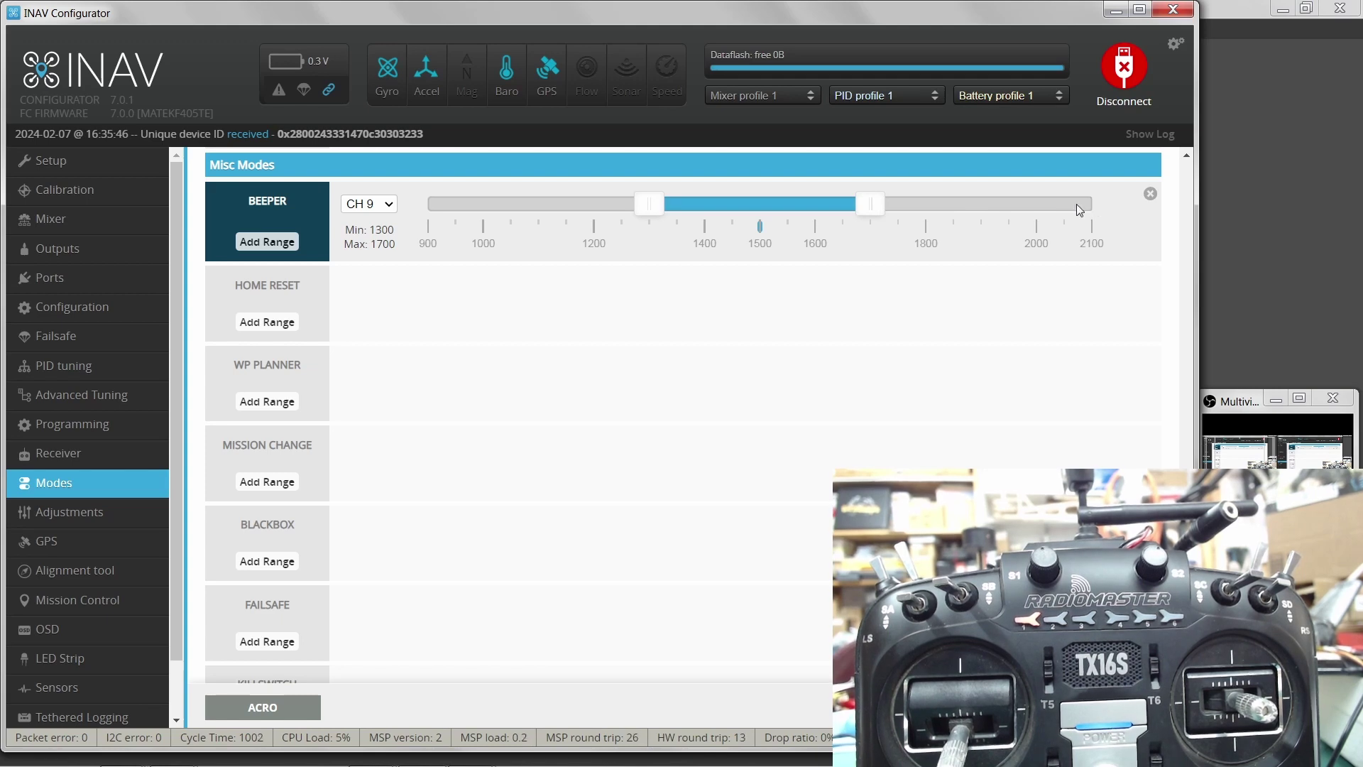
{"action": "left_click_drag", "start_coordinate": [876, 204], "coordinate": [1091, 204]}
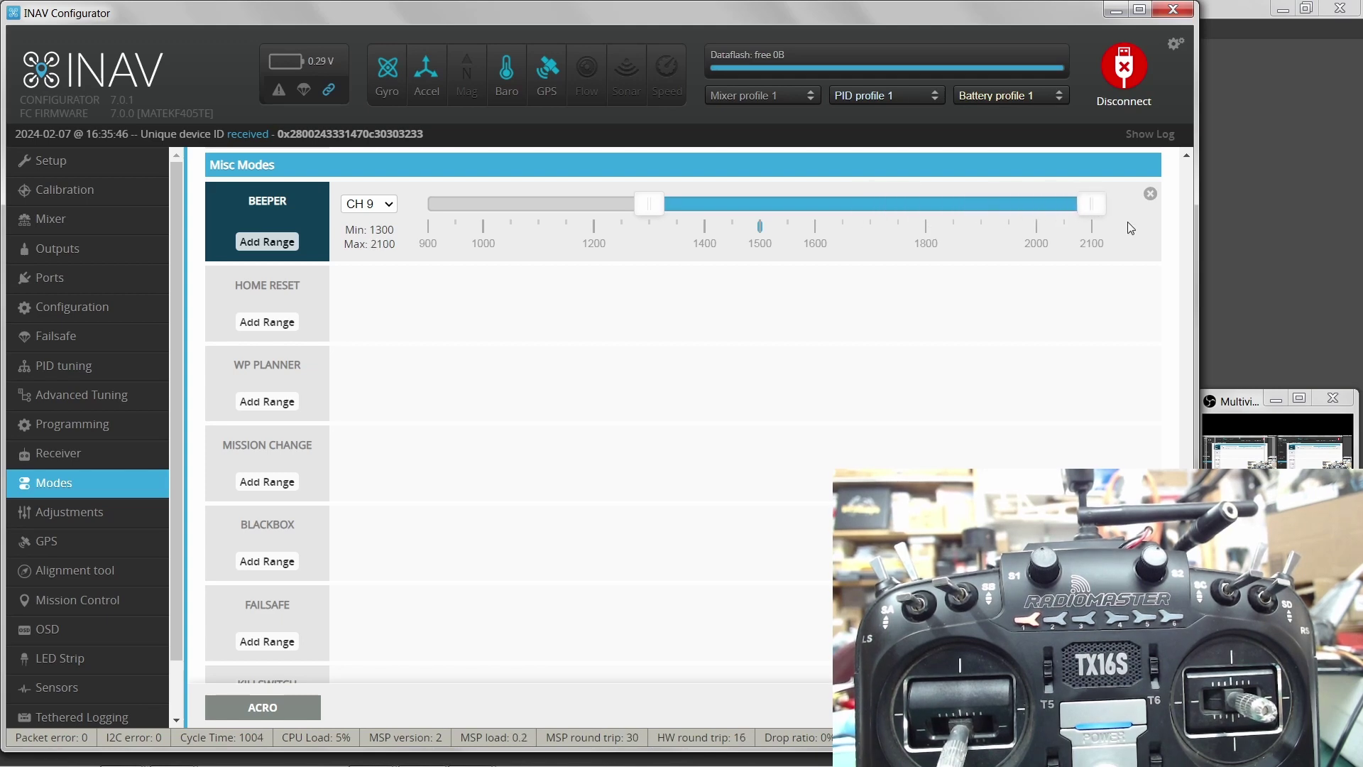
{"action": "left_click_drag", "start_coordinate": [645, 202], "coordinate": [920, 216]}
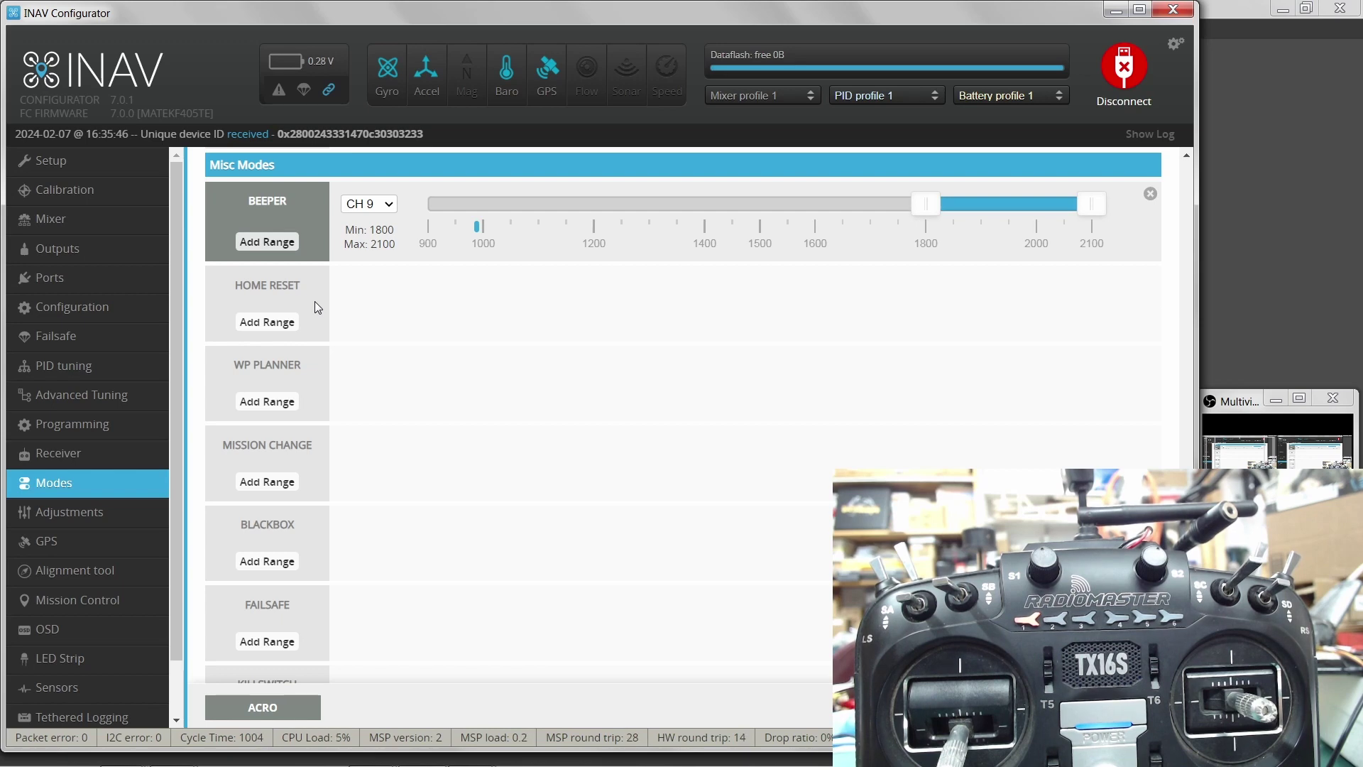
Add a range on CH 9 for the BLACKBOX mode, running from 900 to 1125
{"action": "middle_click", "coordinate": [357, 320]}
{"action": "middle_click", "coordinate": [357, 315]}
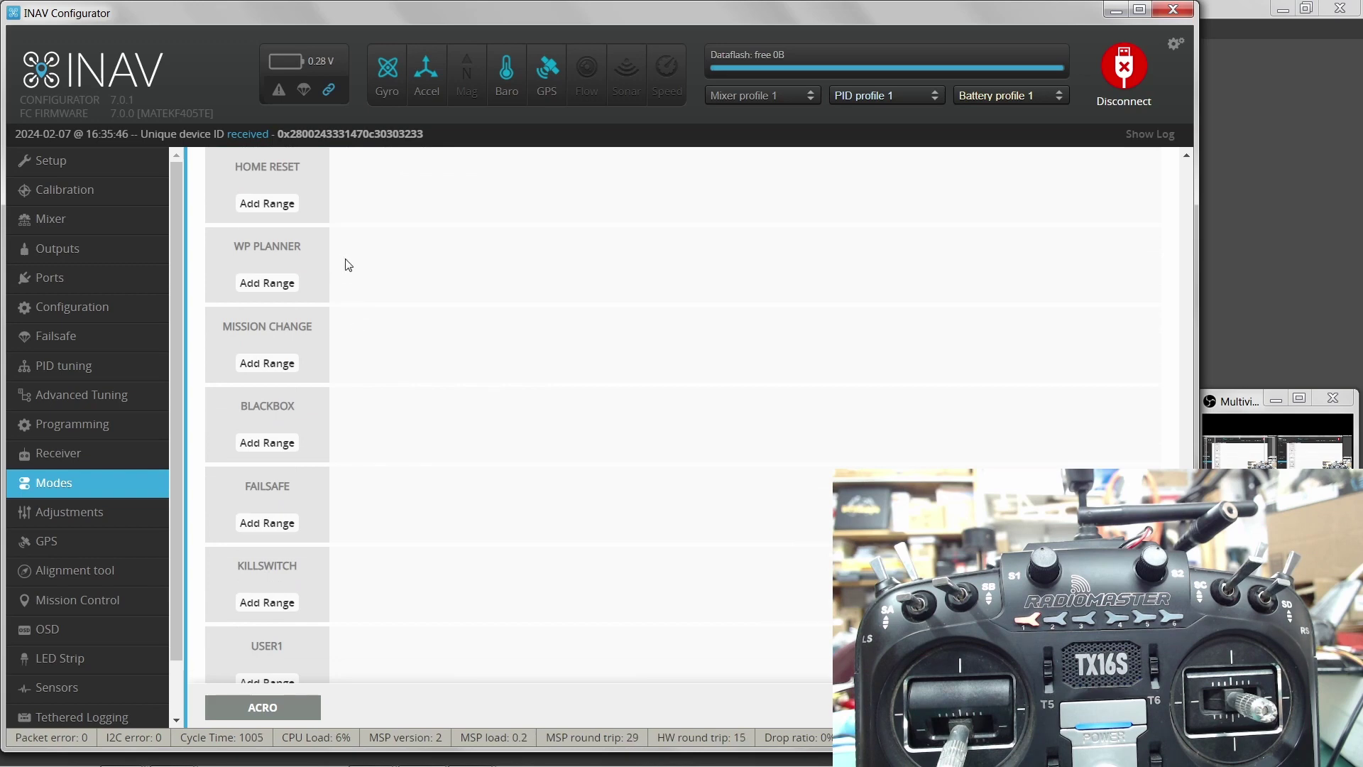
{"action": "scroll", "coordinate": [348, 265], "scroll_direction": "down", "scroll_amount": 1}
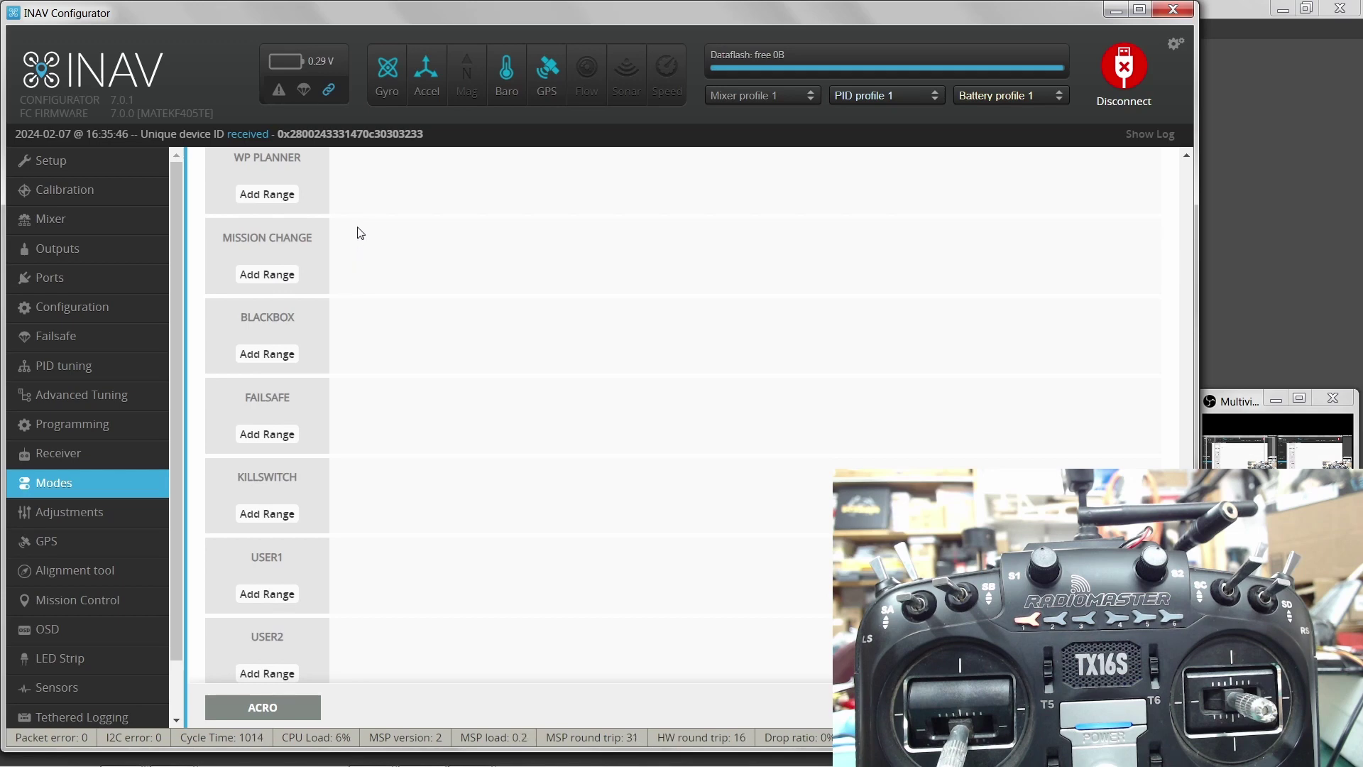
{"action": "middle_click", "coordinate": [360, 233]}
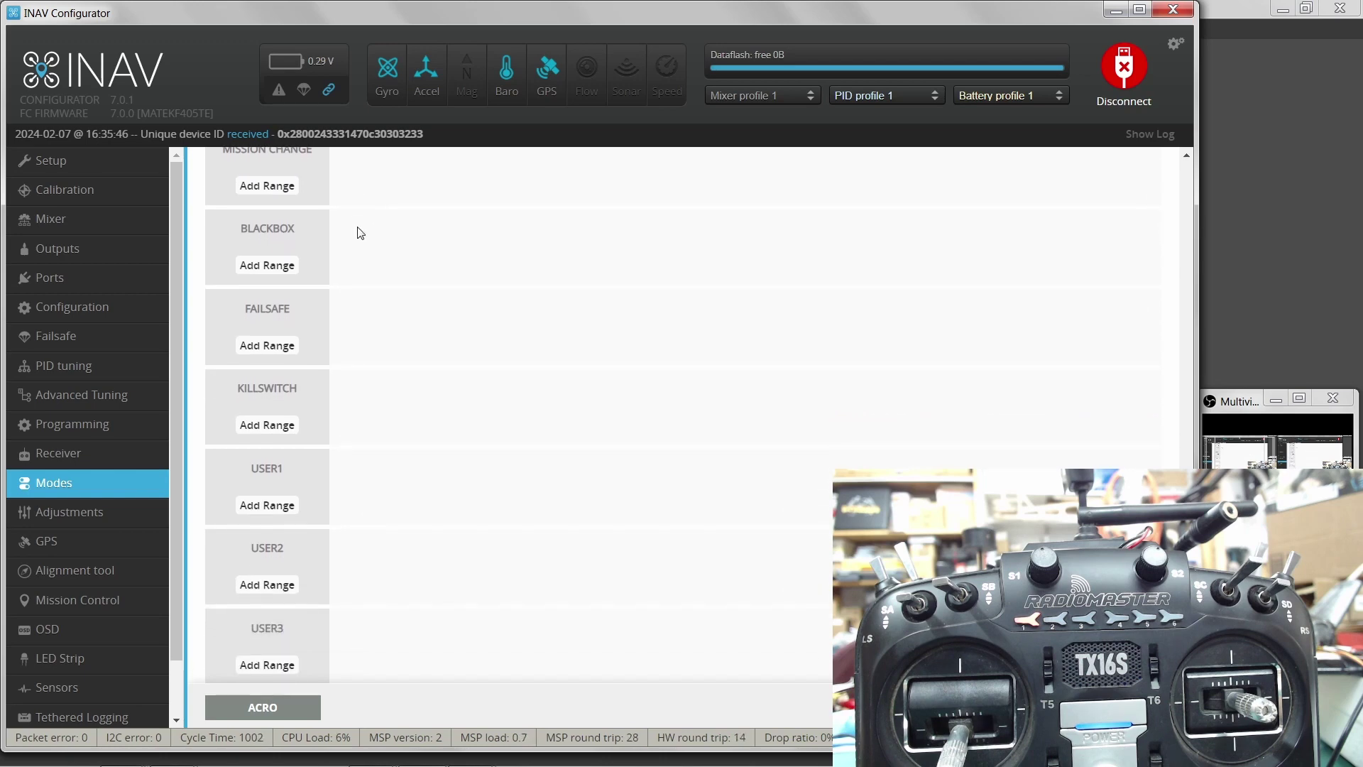
{"action": "left_click", "coordinate": [288, 268]}
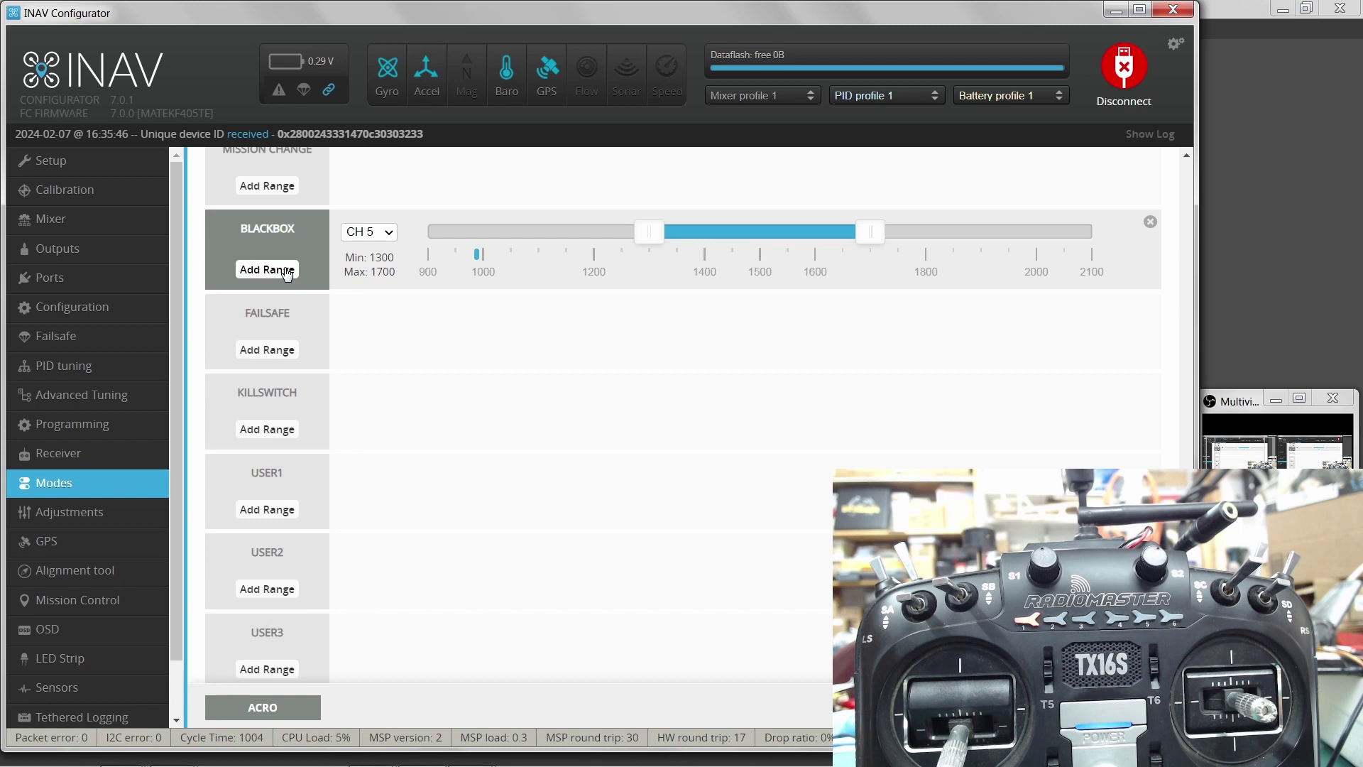
{"action": "left_click", "coordinate": [390, 232]}
{"action": "left_click", "coordinate": [378, 329]}
{"action": "left_click_drag", "start_coordinate": [651, 235], "coordinate": [404, 246]}
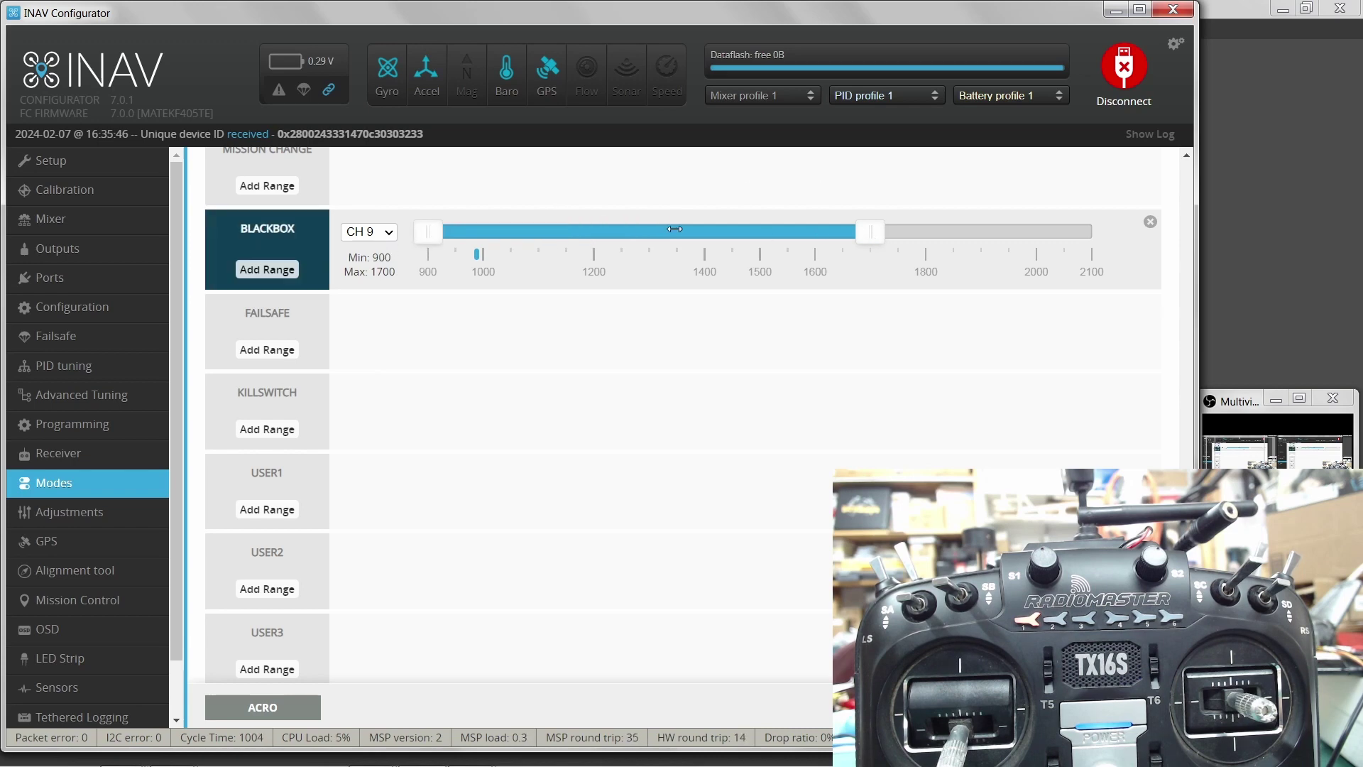
{"action": "left_click_drag", "start_coordinate": [874, 236], "coordinate": [558, 234]}
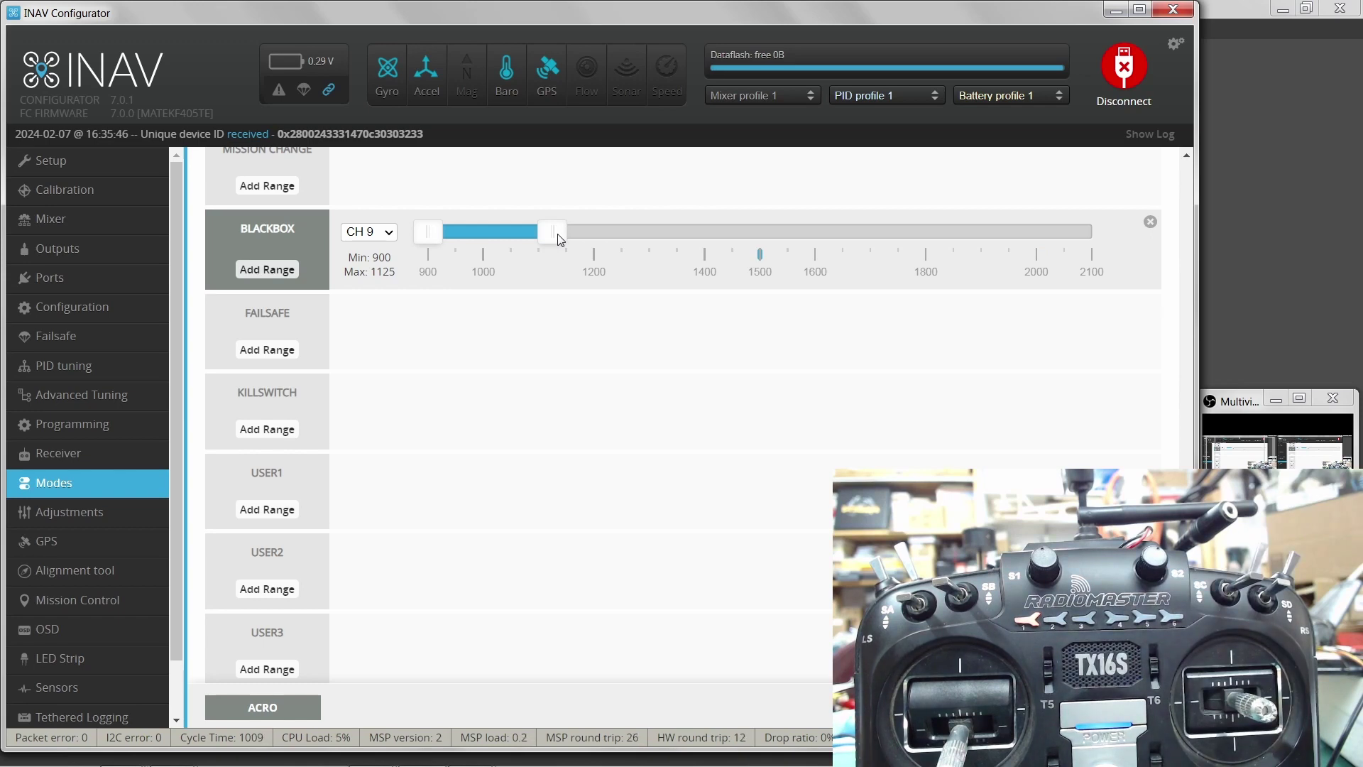
Add a range on CH 8 for the USER2 mode, running from 1900 to 2100
{"action": "scroll", "coordinate": [448, 325], "scroll_direction": "down", "scroll_amount": 1}
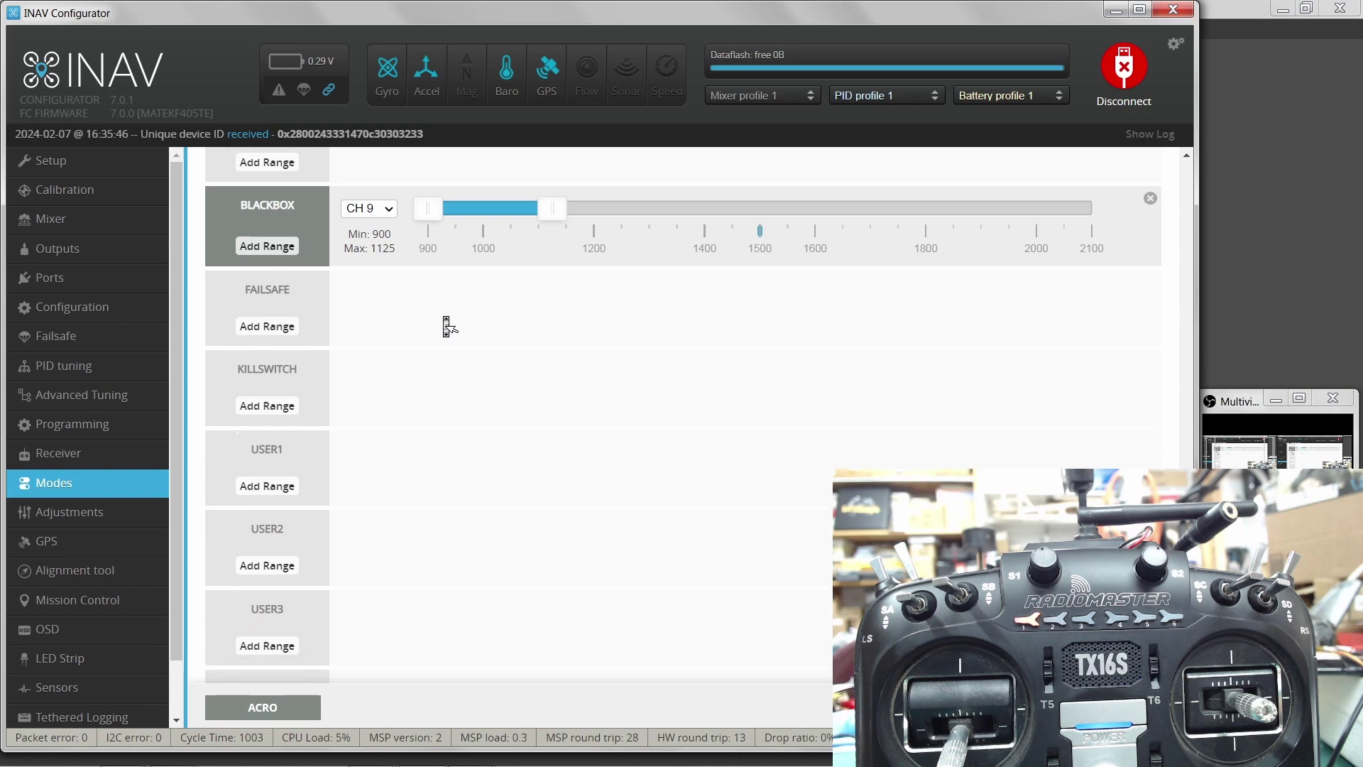
{"action": "scroll", "coordinate": [447, 325], "scroll_direction": "down", "scroll_amount": 2}
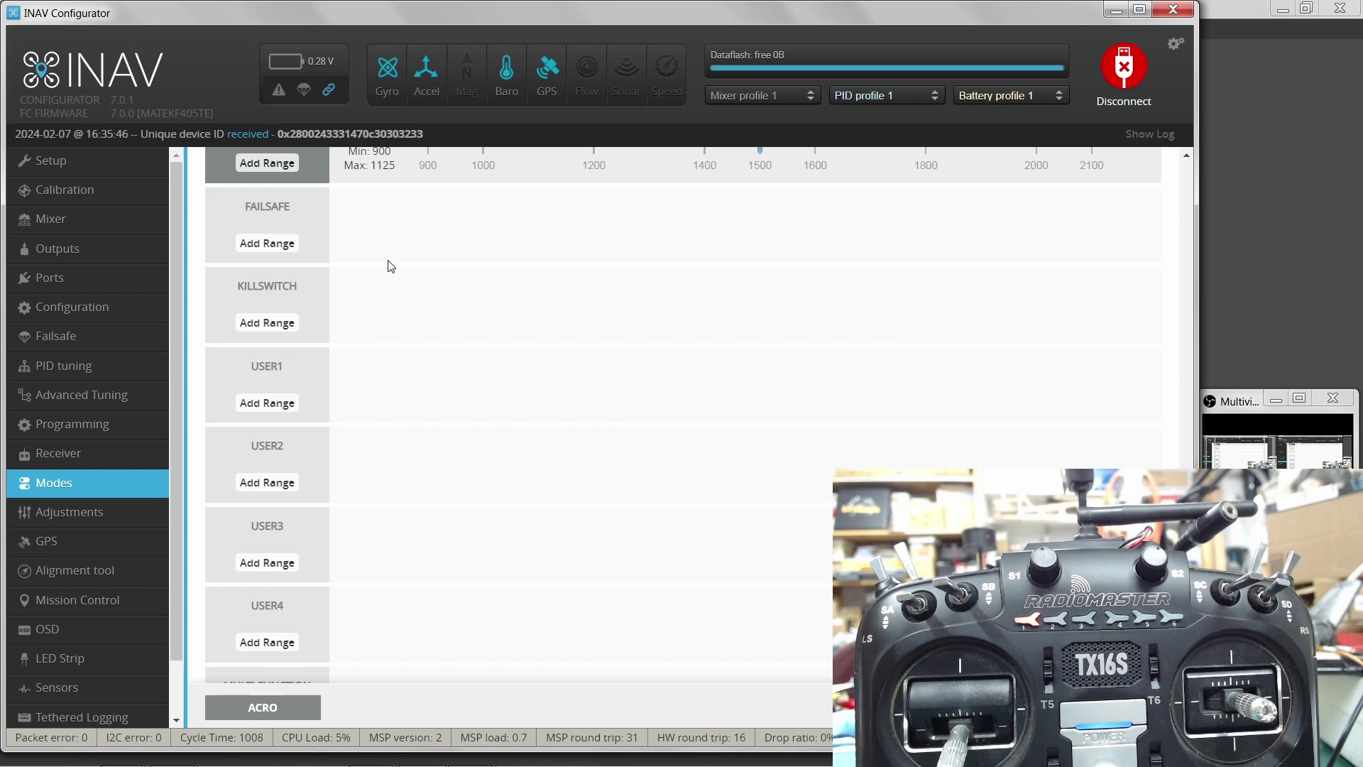
{"action": "scroll", "coordinate": [375, 208], "scroll_direction": "down", "scroll_amount": 1}
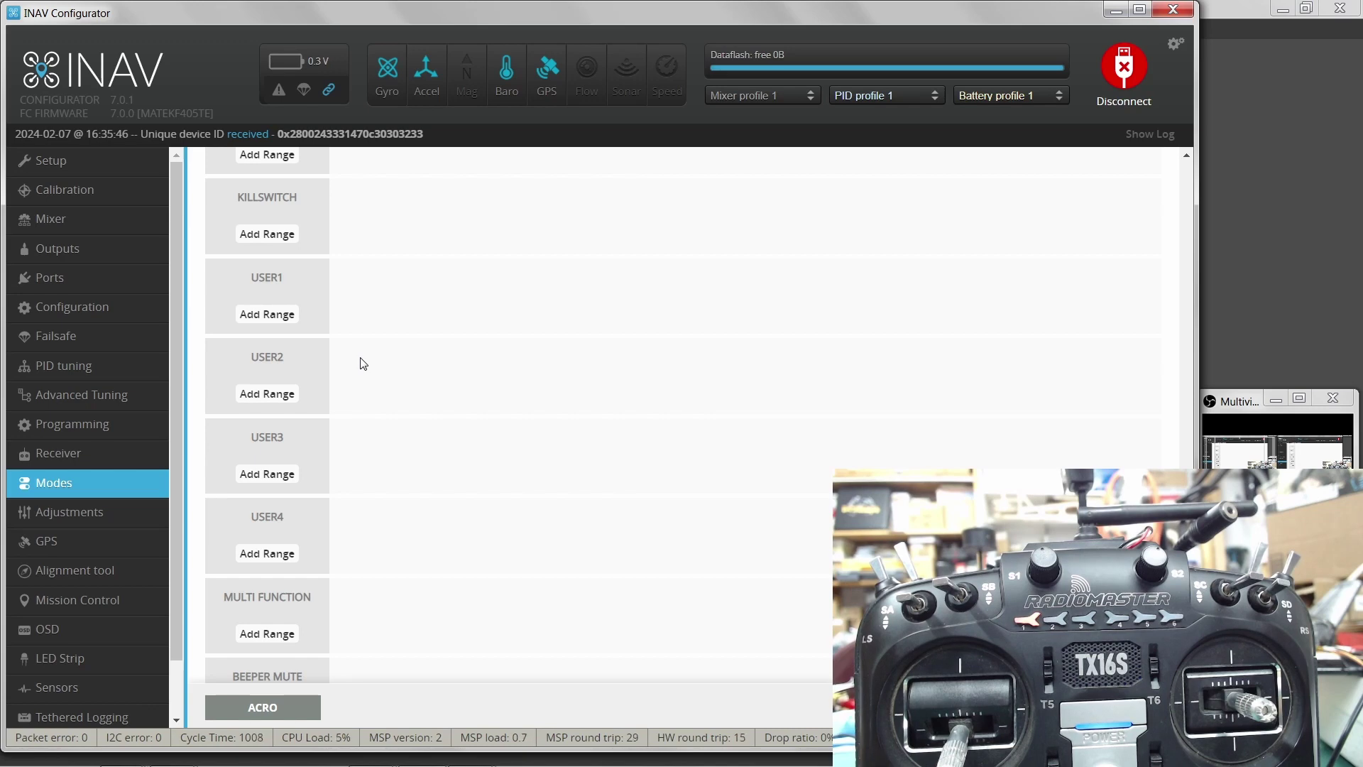
{"action": "scroll", "coordinate": [376, 331], "scroll_direction": "down", "scroll_amount": 2}
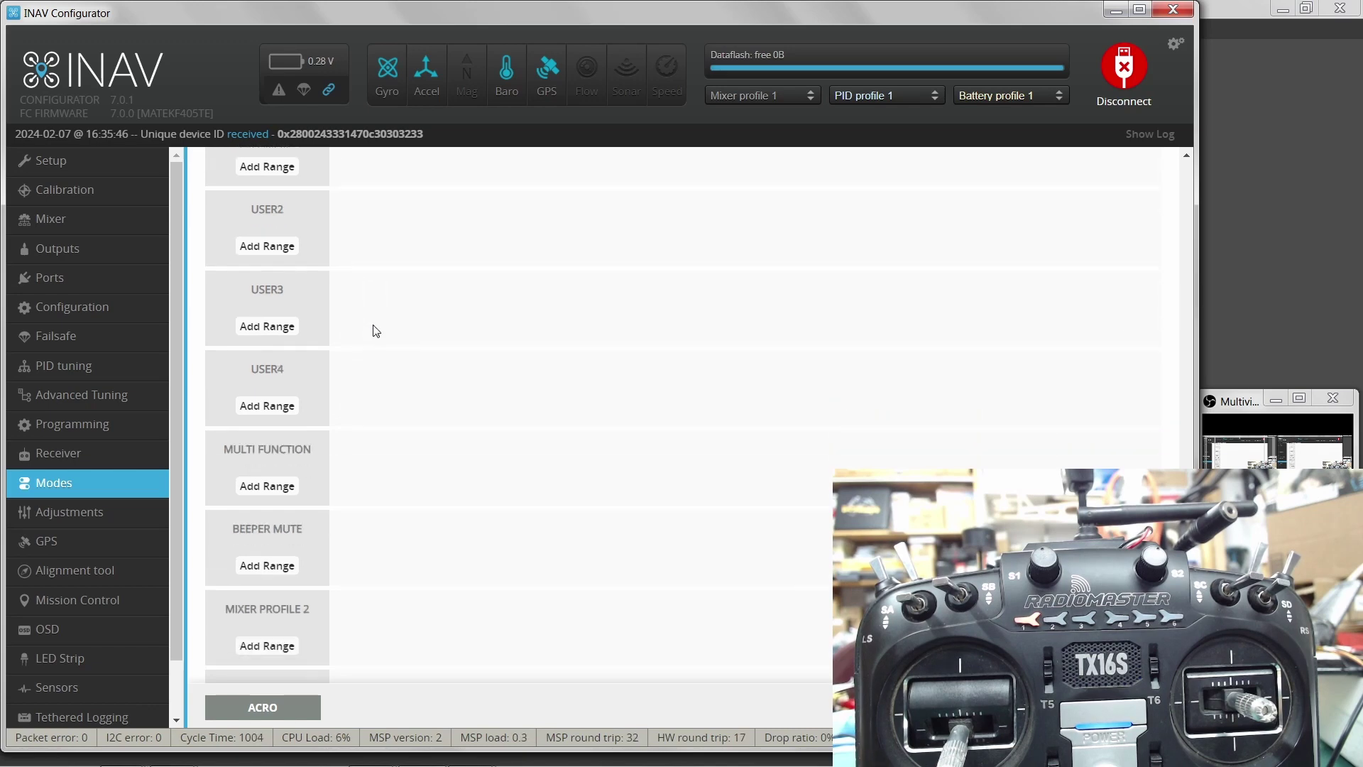
{"action": "left_click", "coordinate": [271, 247]}
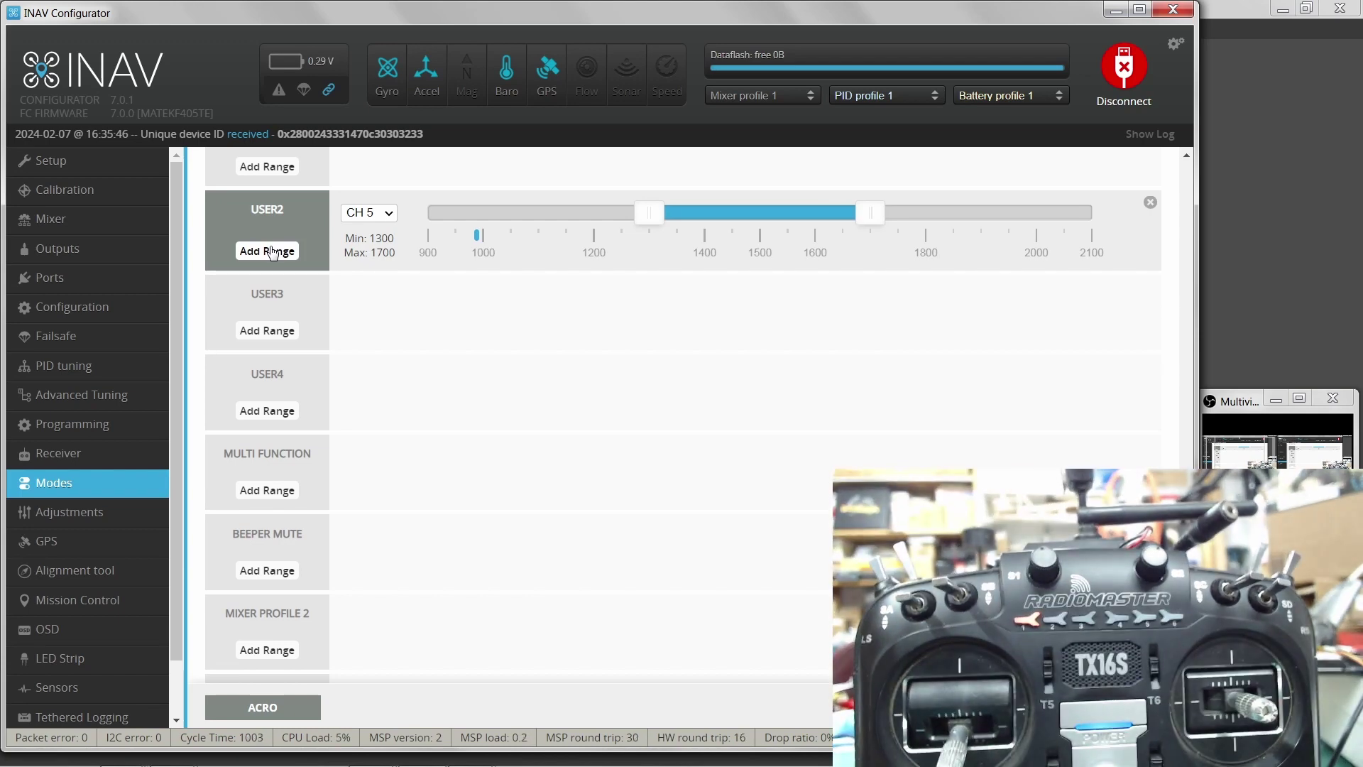
{"action": "left_click", "coordinate": [388, 215]}
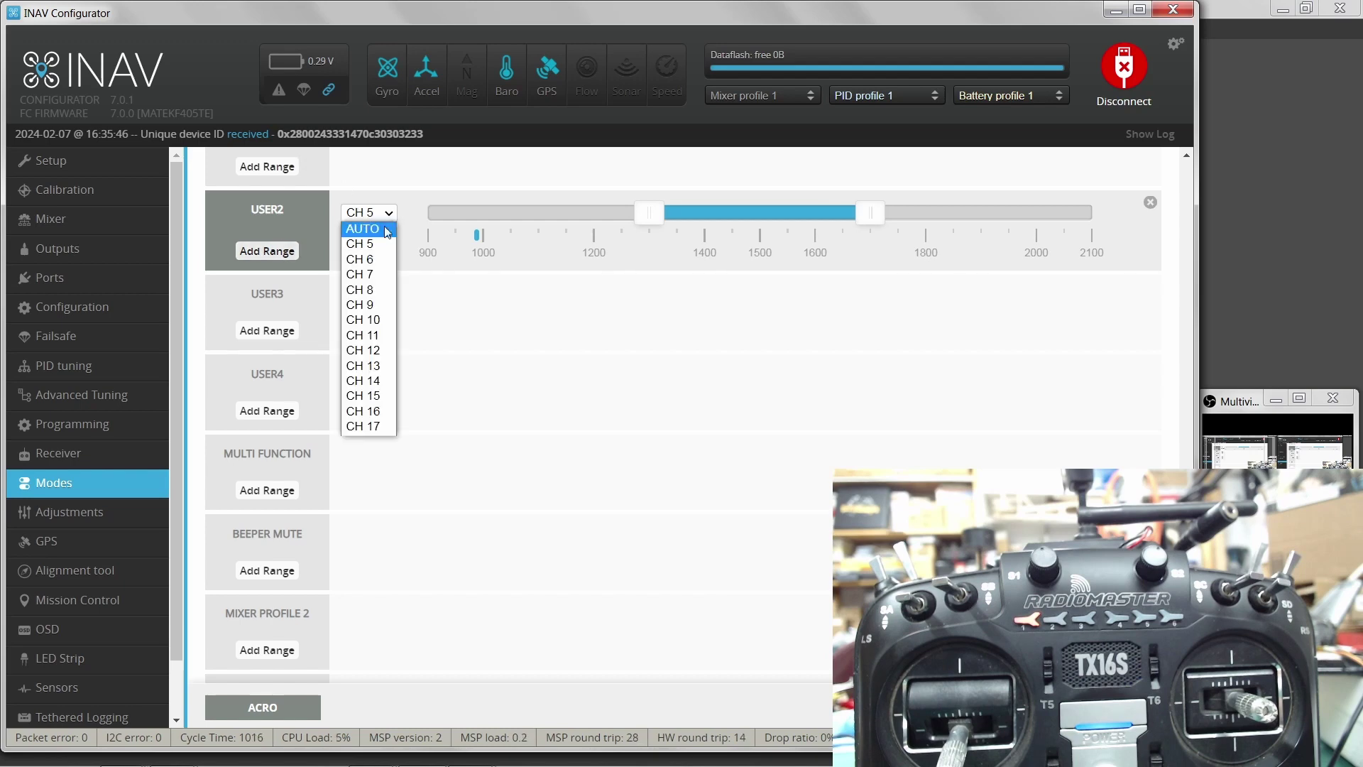
{"action": "left_click", "coordinate": [376, 292]}
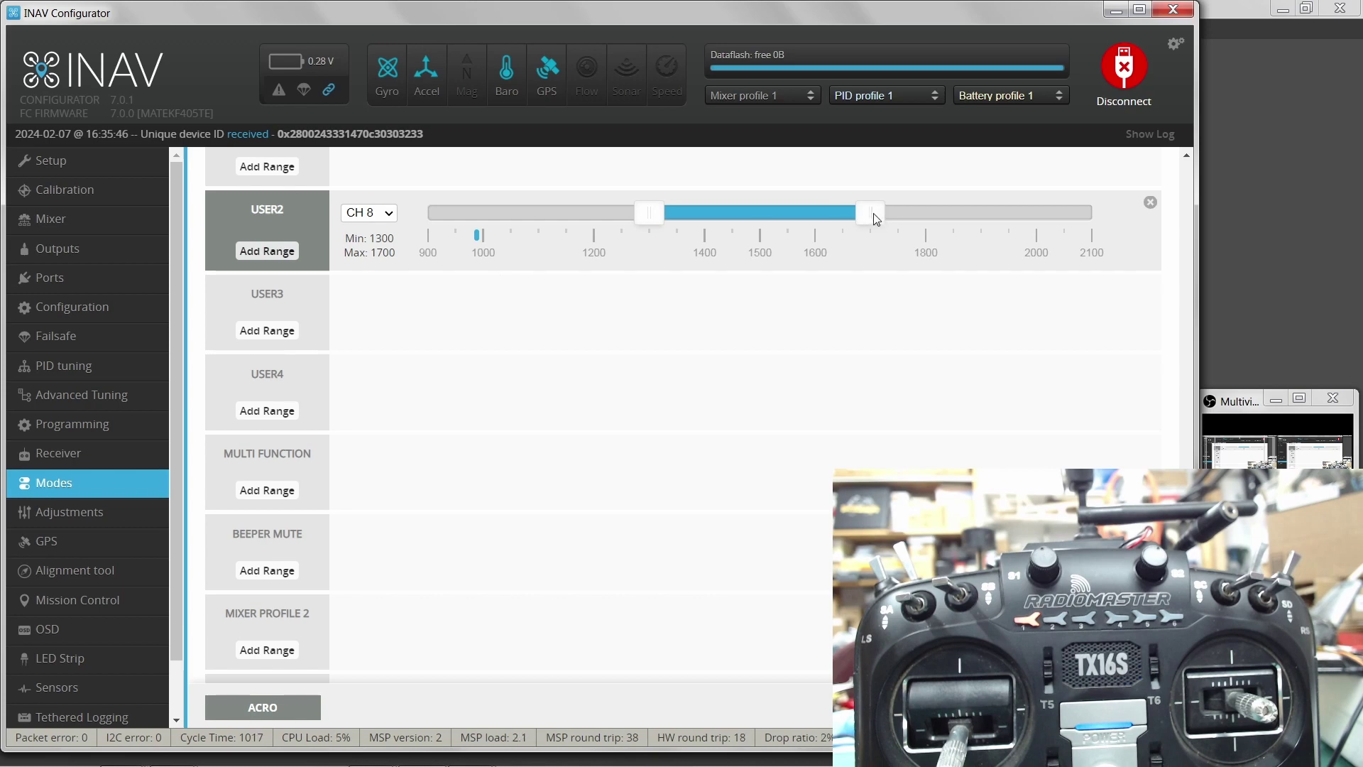
{"action": "left_click", "coordinate": [1071, 217]}
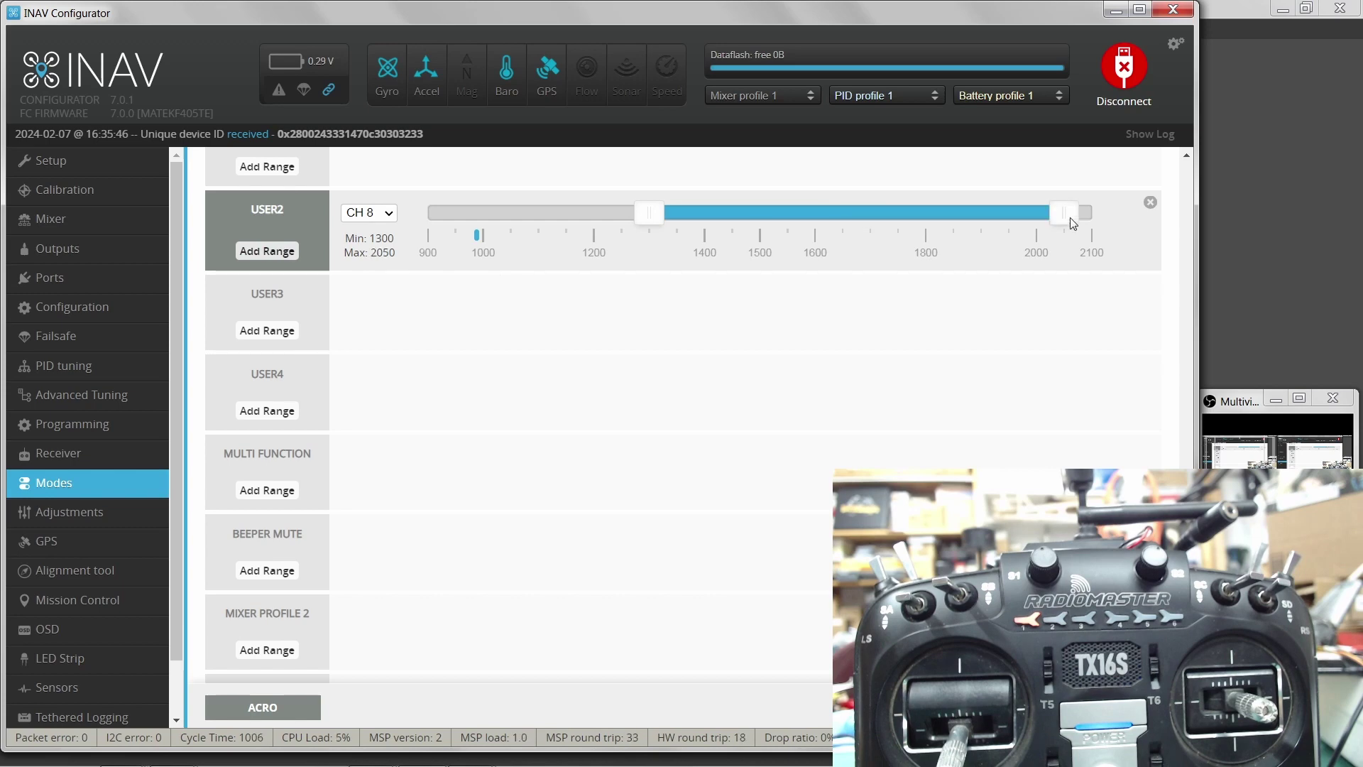
{"action": "left_click_drag", "start_coordinate": [1071, 217], "coordinate": [1113, 219]}
{"action": "left_click_drag", "start_coordinate": [653, 219], "coordinate": [930, 247]}
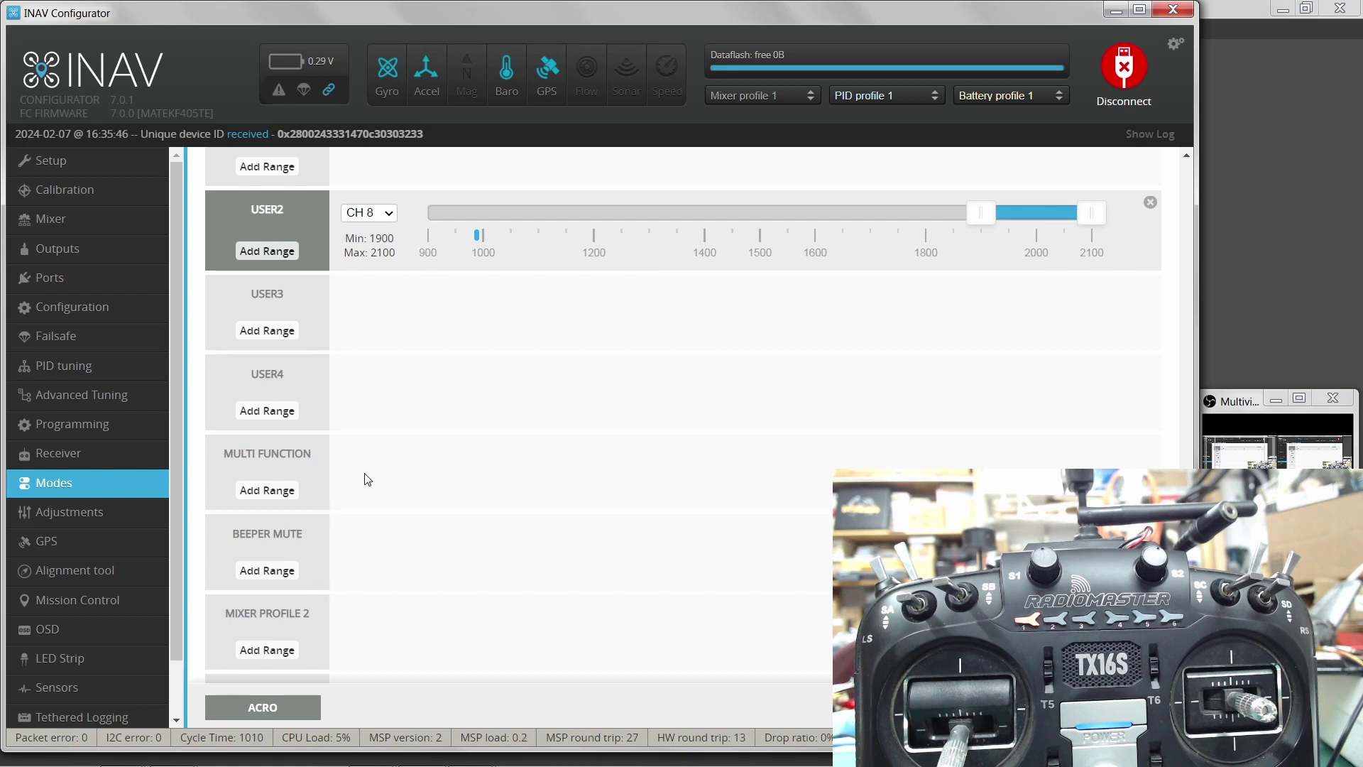
Add a second range for the ANGLE flight mode on CH 6, running from 1825 to 2100
{"action": "scroll", "coordinate": [370, 478], "scroll_direction": "down", "scroll_amount": 1}
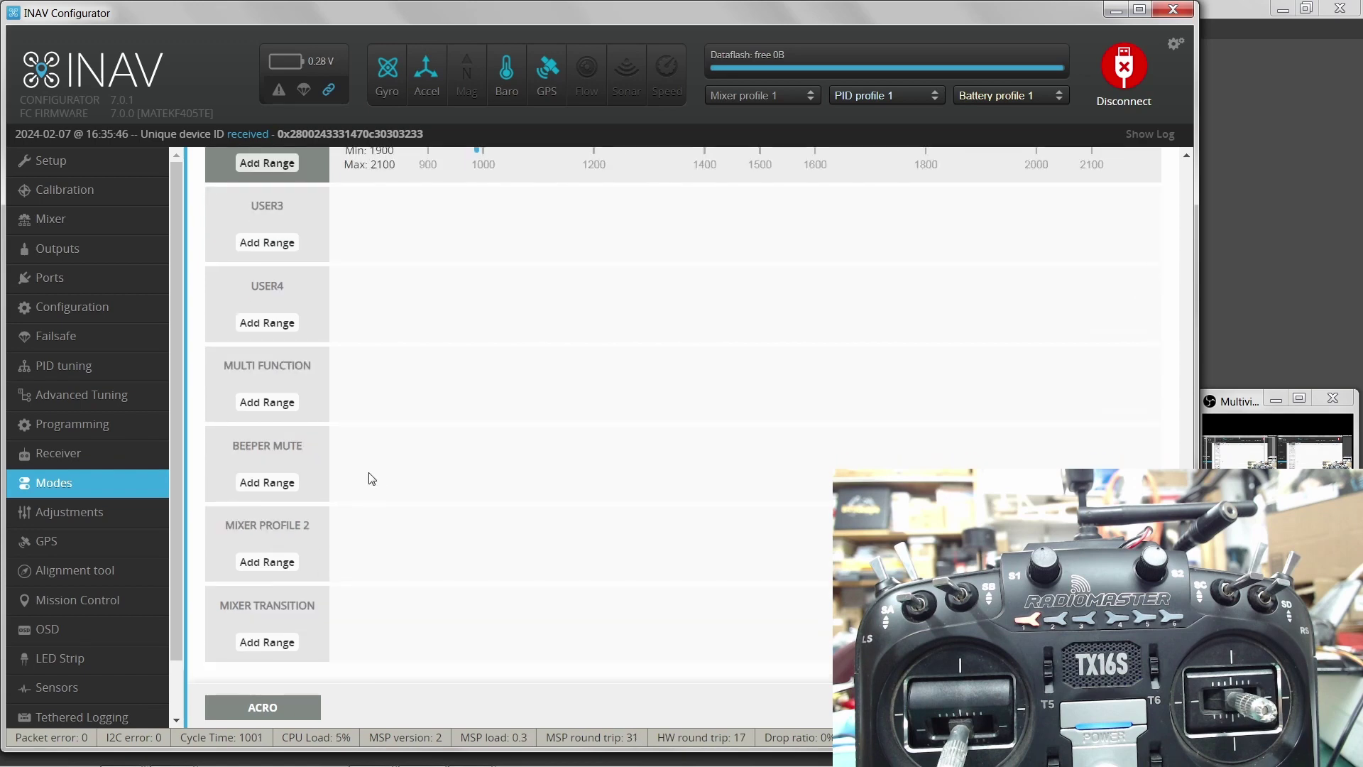
{"action": "scroll", "coordinate": [370, 480], "scroll_direction": "up", "scroll_amount": 10}
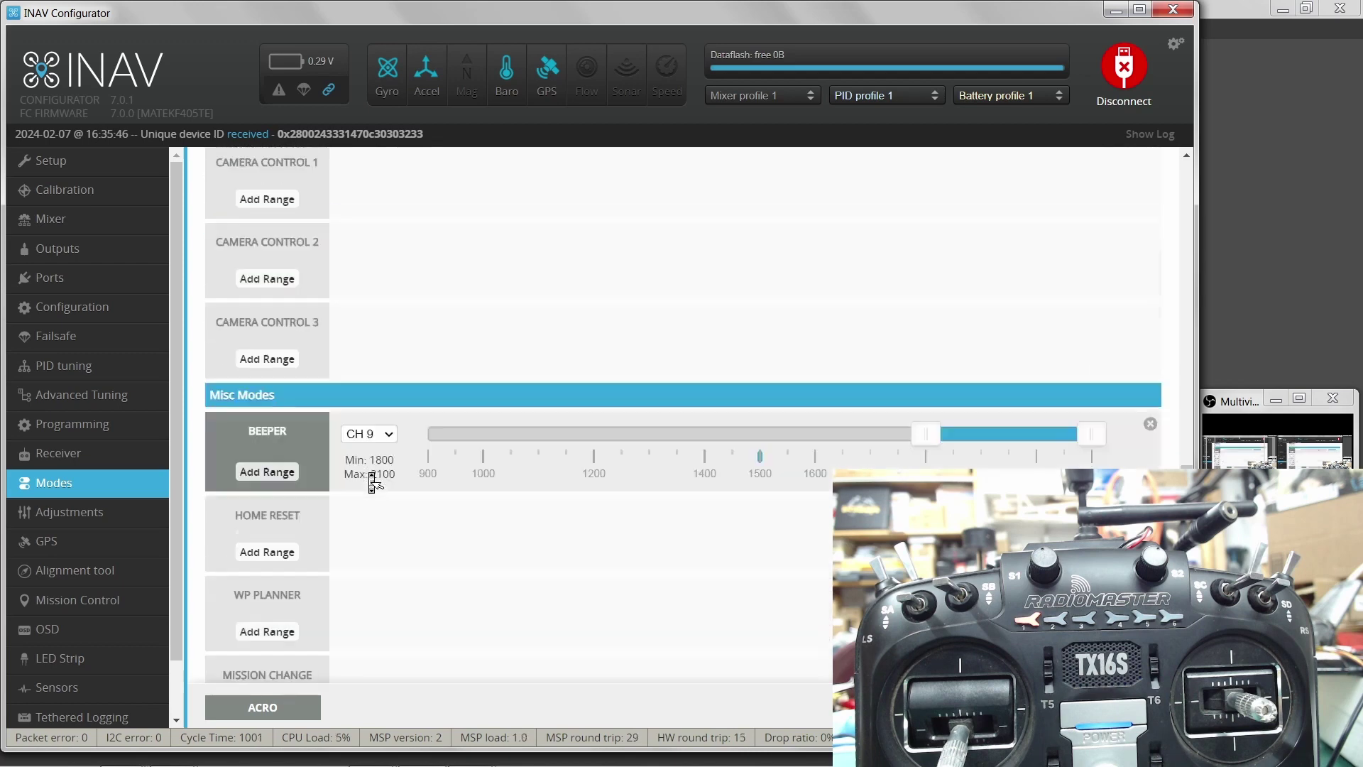
{"action": "scroll", "coordinate": [370, 482], "scroll_direction": "up", "scroll_amount": 15}
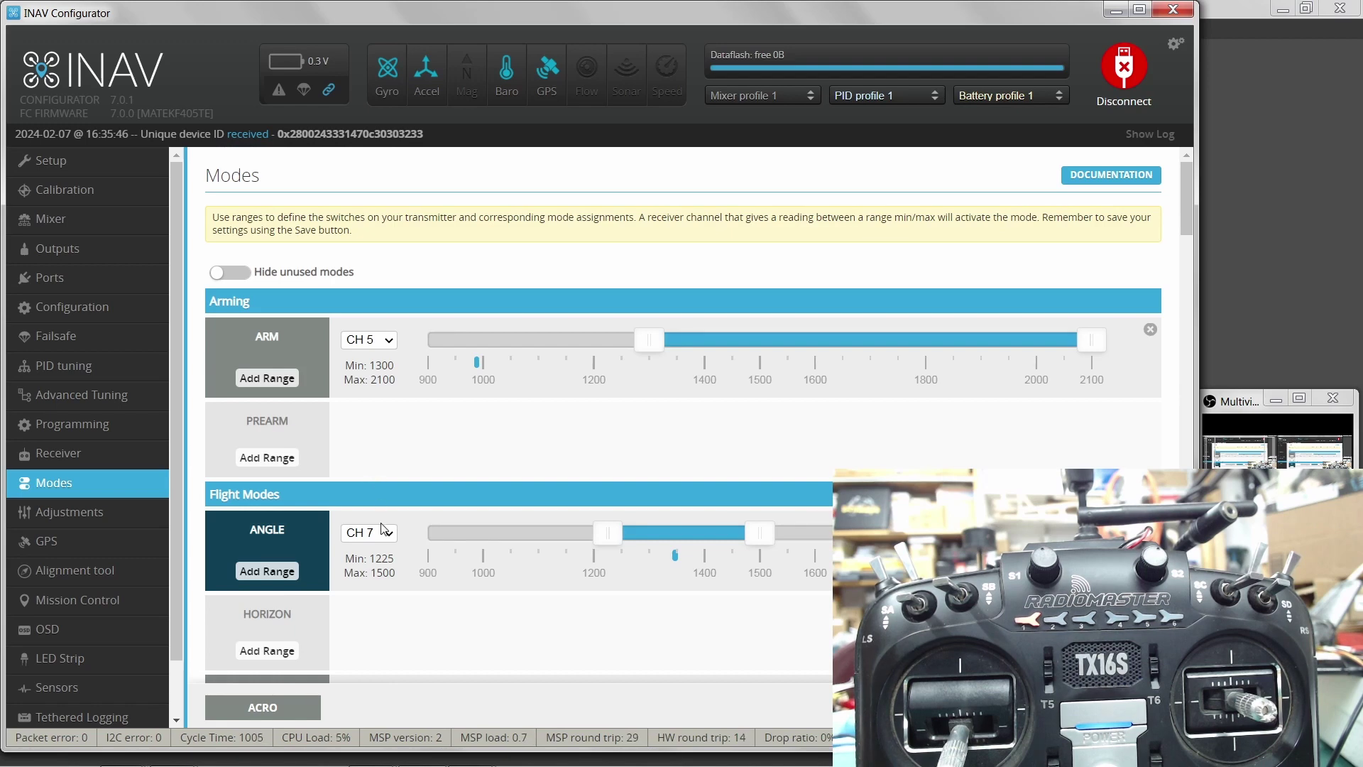
{"action": "scroll", "coordinate": [615, 609], "scroll_direction": "down", "scroll_amount": 3}
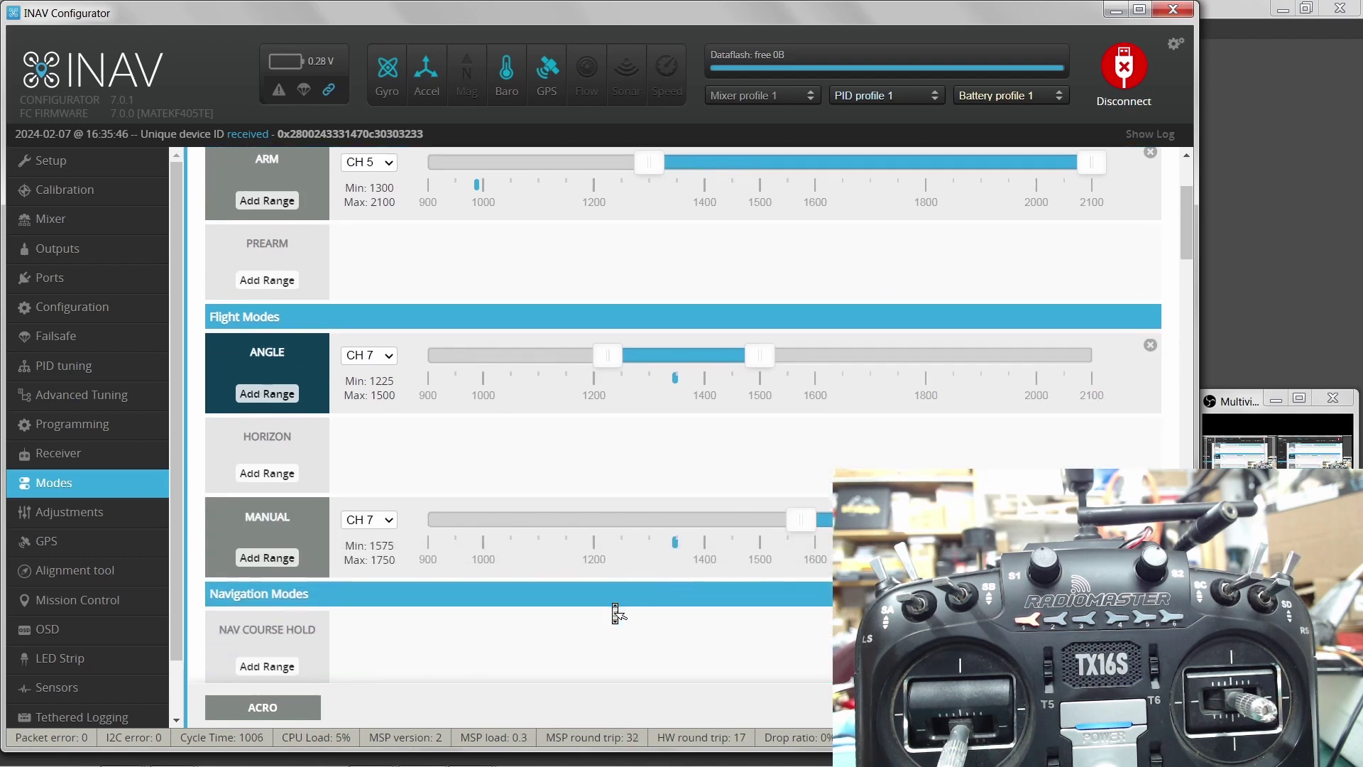
{"action": "scroll", "coordinate": [614, 609], "scroll_direction": "down", "scroll_amount": 1}
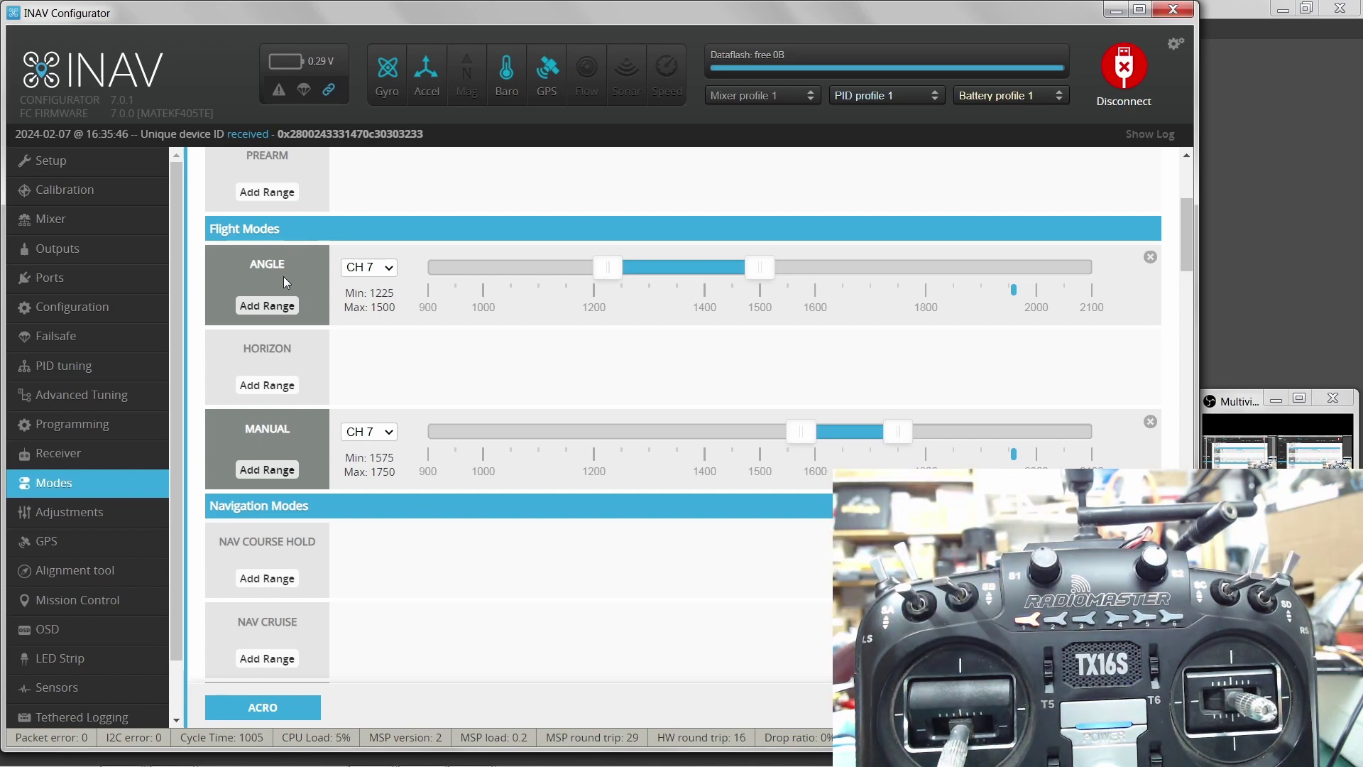
{"action": "left_click", "coordinate": [267, 305]}
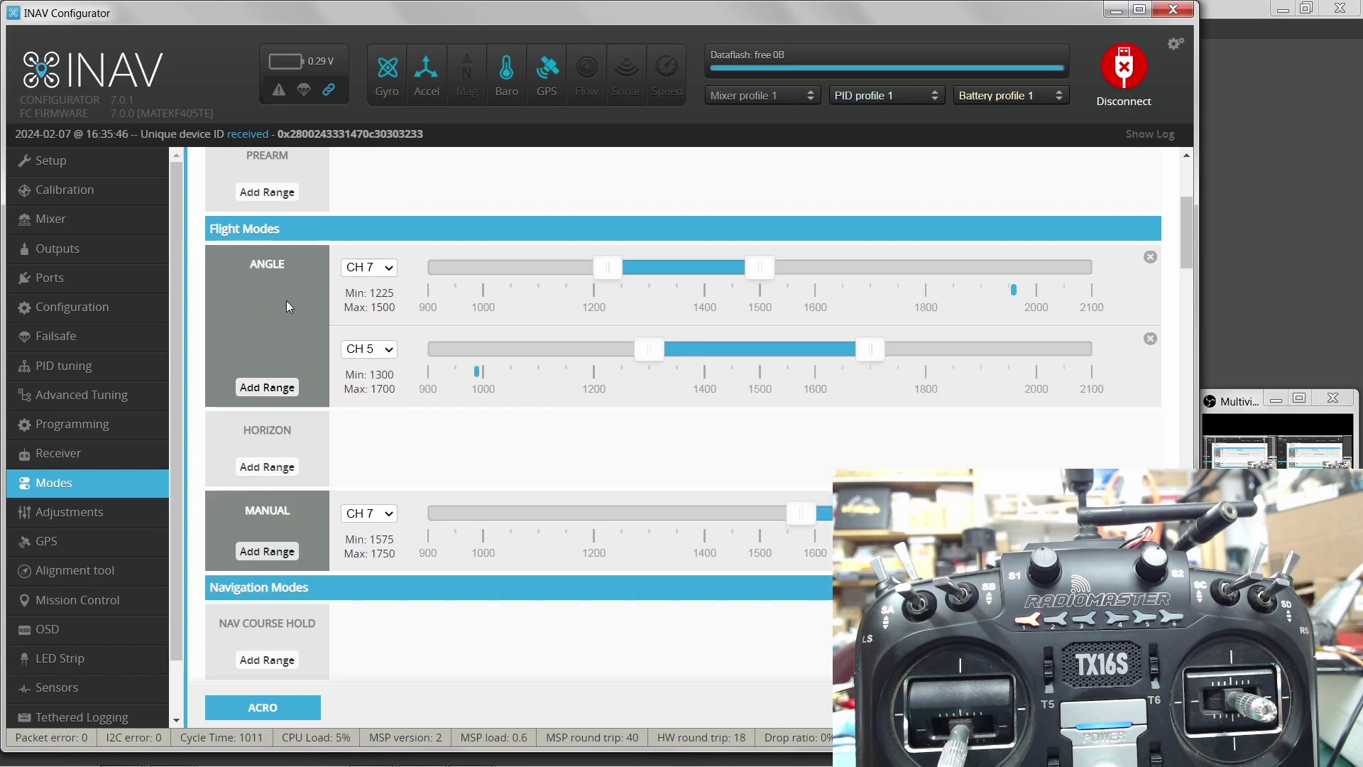
{"action": "left_click", "coordinate": [393, 355]}
{"action": "left_click", "coordinate": [375, 400]}
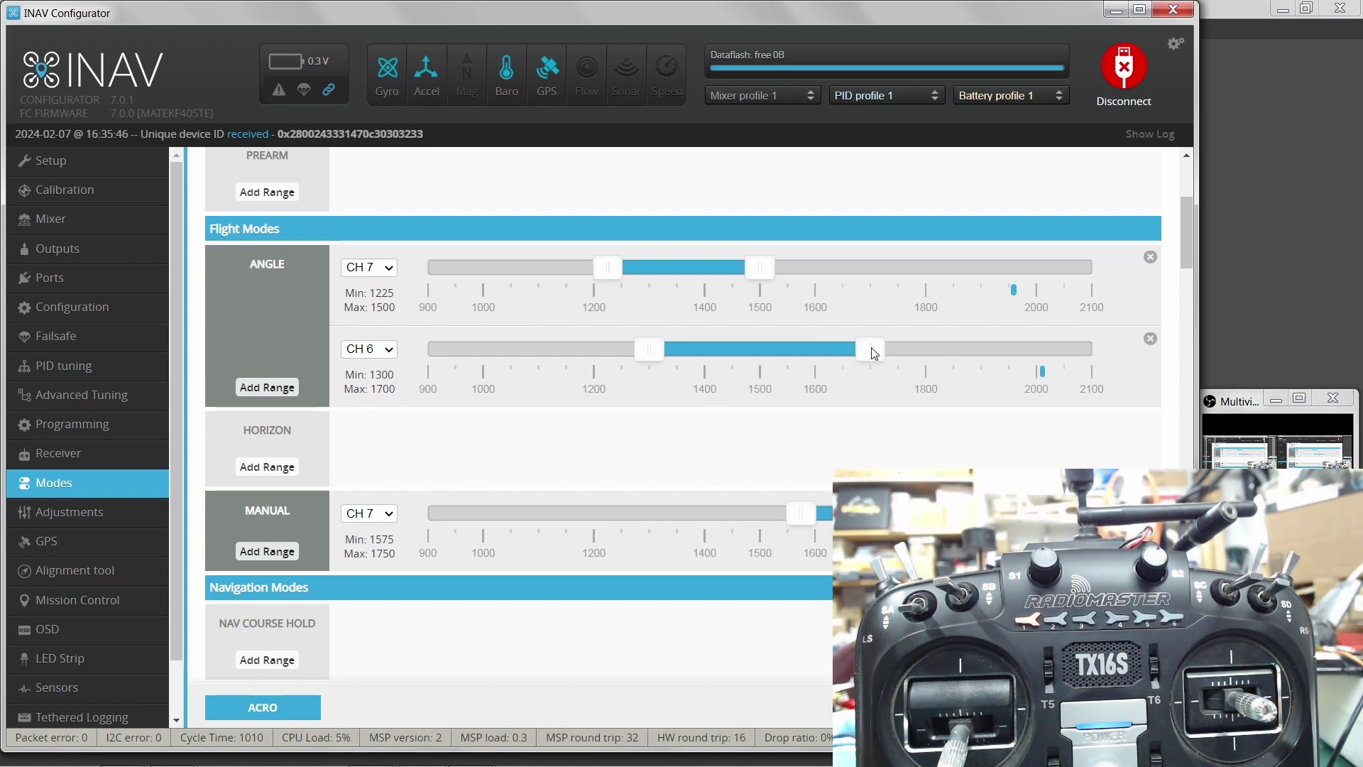
{"action": "left_click_drag", "start_coordinate": [880, 353], "coordinate": [1092, 353]}
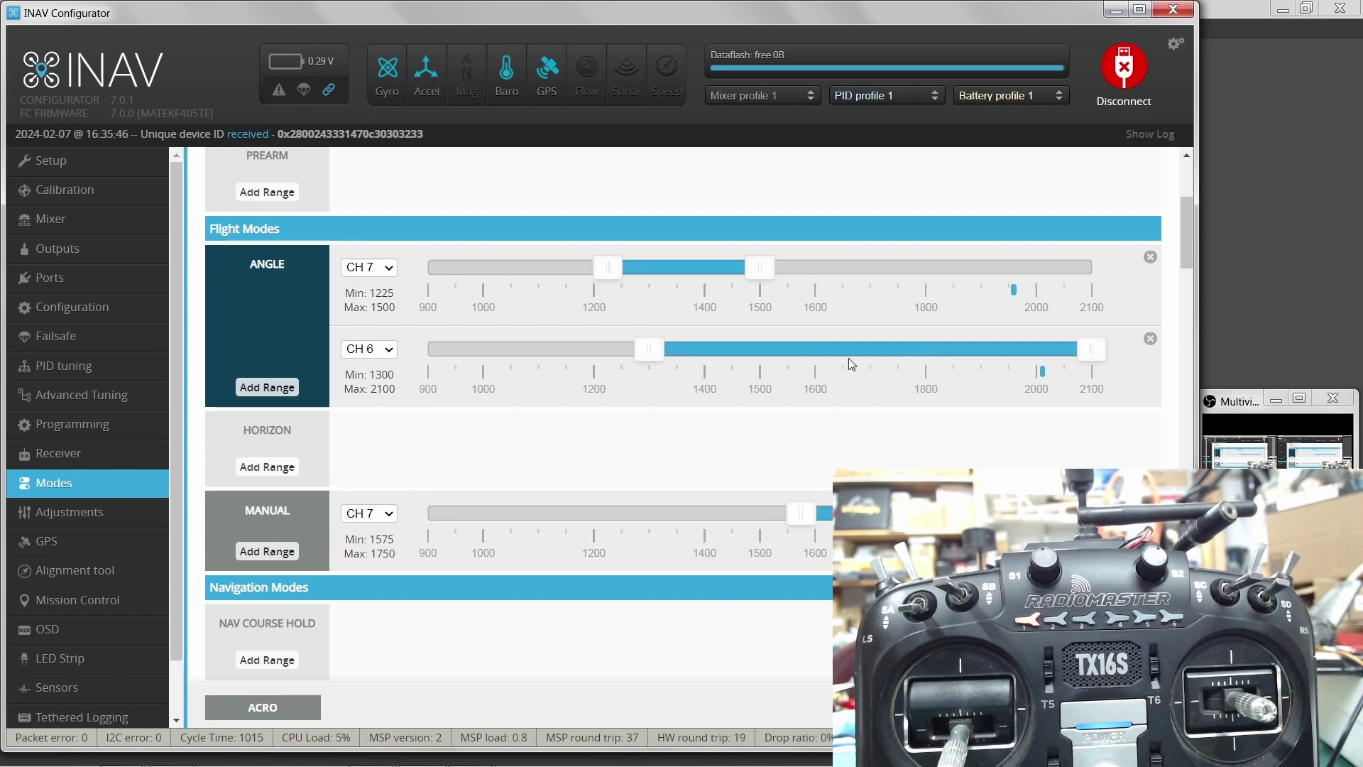
{"action": "left_click_drag", "start_coordinate": [655, 353], "coordinate": [939, 352]}
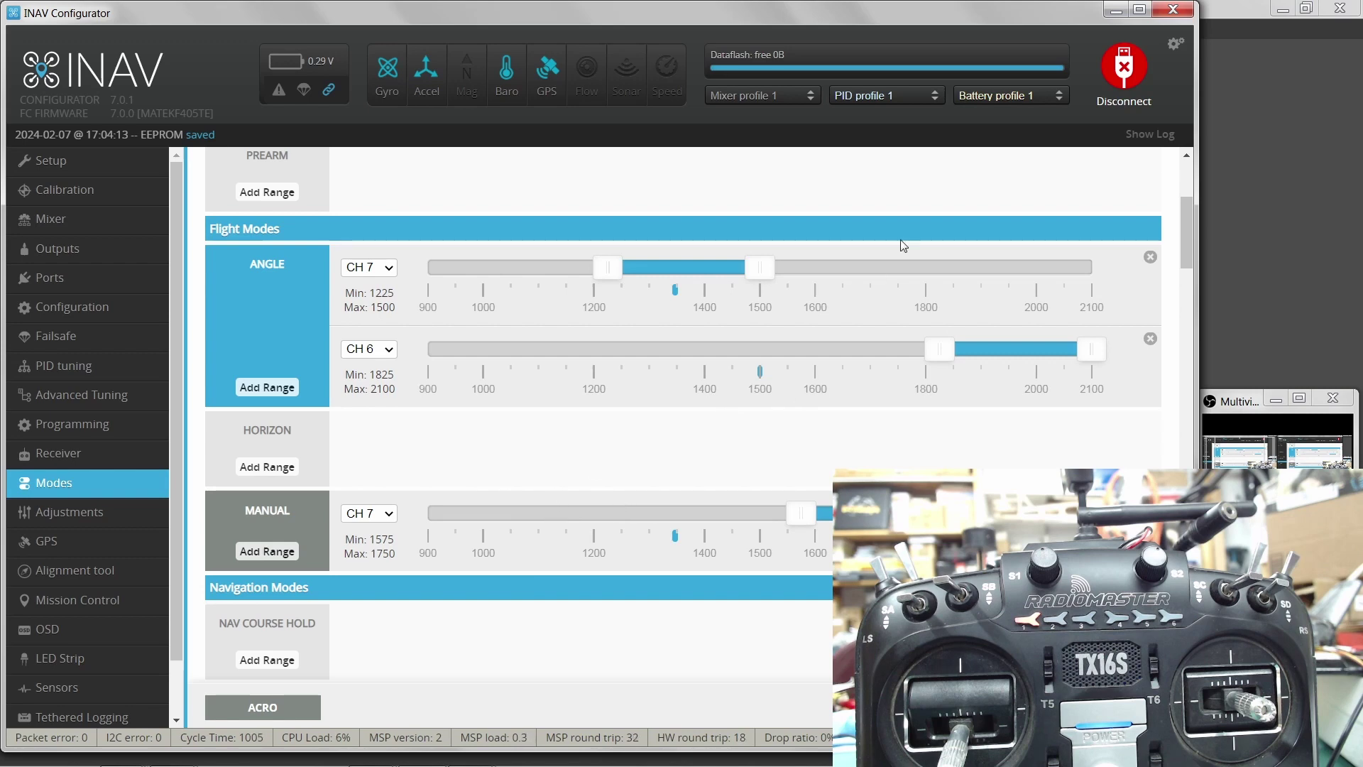
Disconnect the configurator from the flight controller
{"action": "left_click", "coordinate": [1127, 78]}
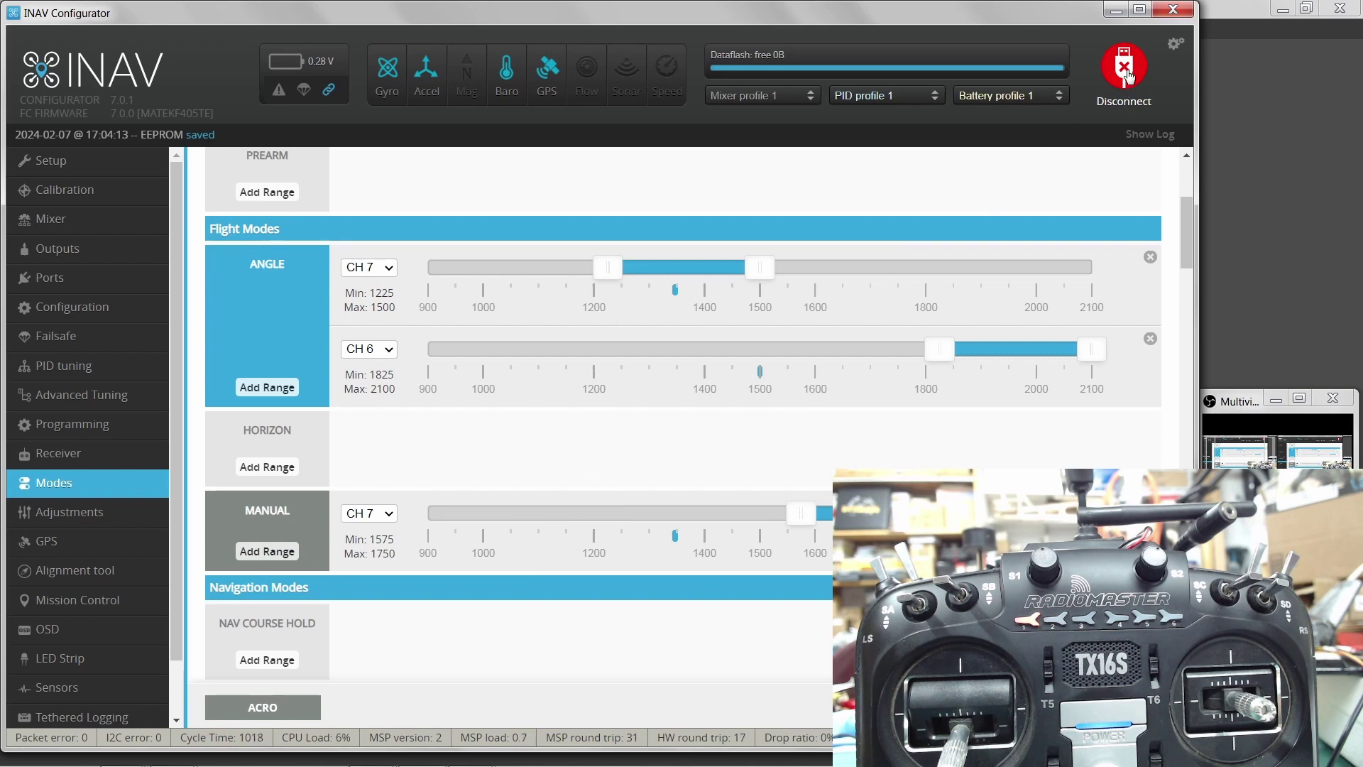